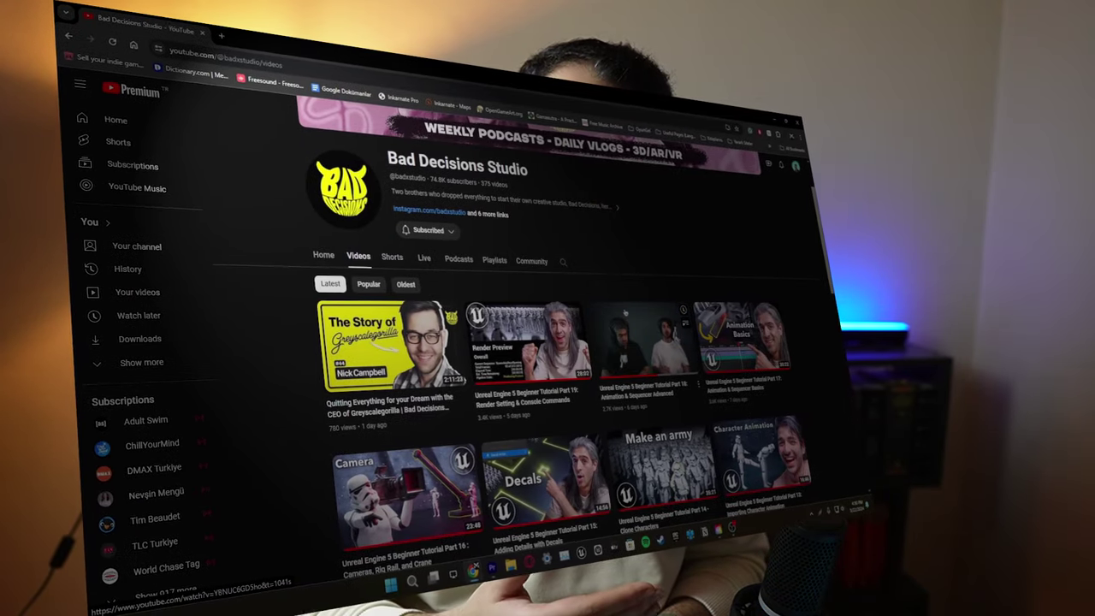
Step: Browse the Bad Decisions Studio channel's videos for the Unreal Engine 5 beginner tutorial series
{"action": "scroll", "coordinate": [633, 313], "scroll_direction": "down", "scroll_amount": 5}
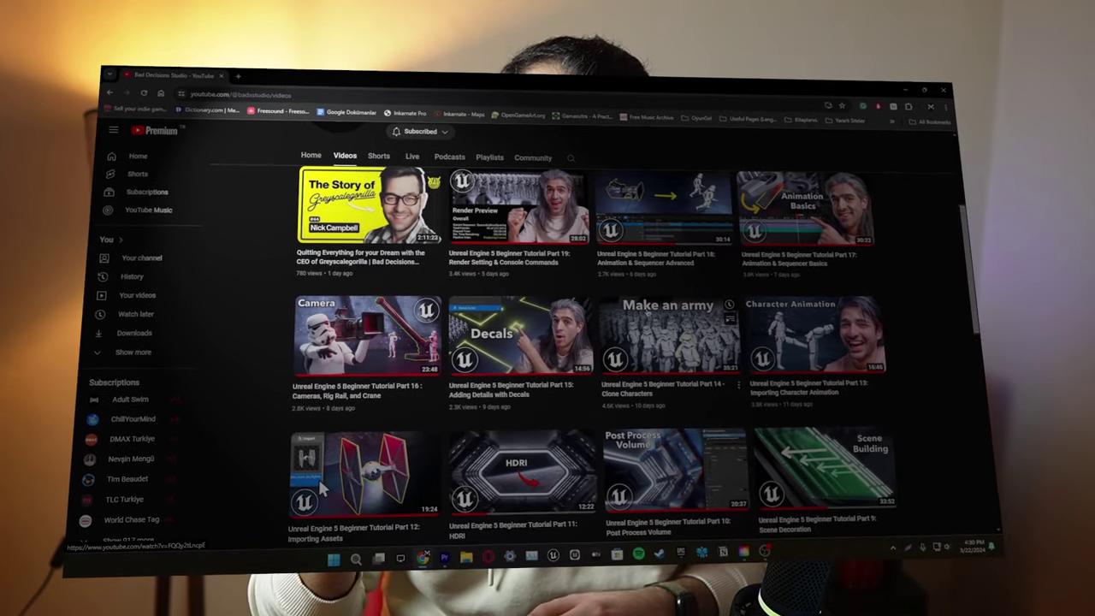
{"action": "scroll", "coordinate": [599, 342], "scroll_direction": "down", "scroll_amount": 3}
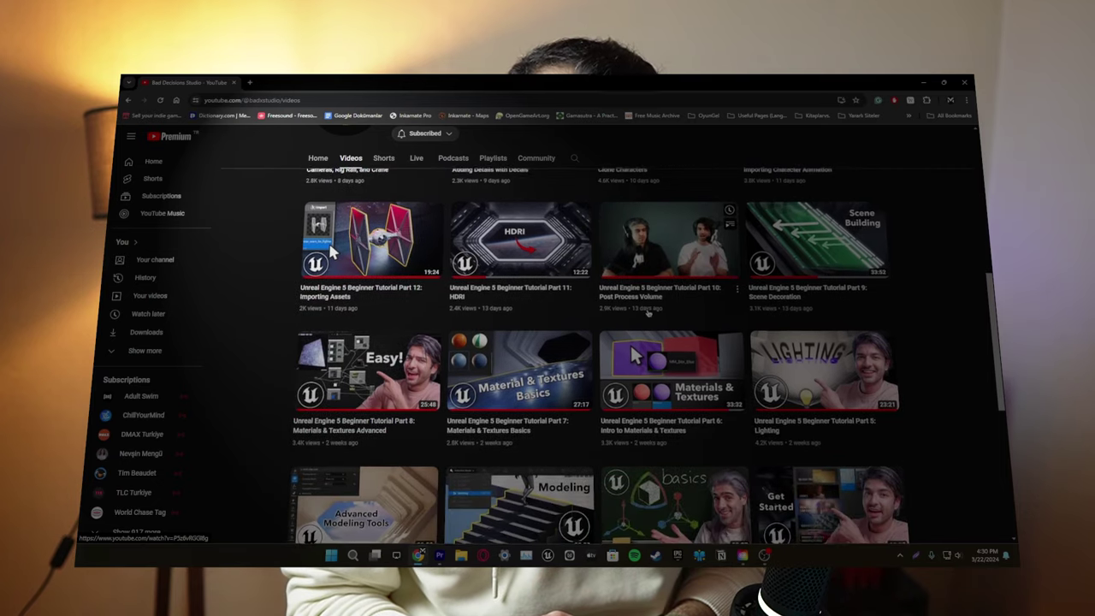
{"action": "scroll", "coordinate": [334, 207], "scroll_direction": "down", "scroll_amount": 3}
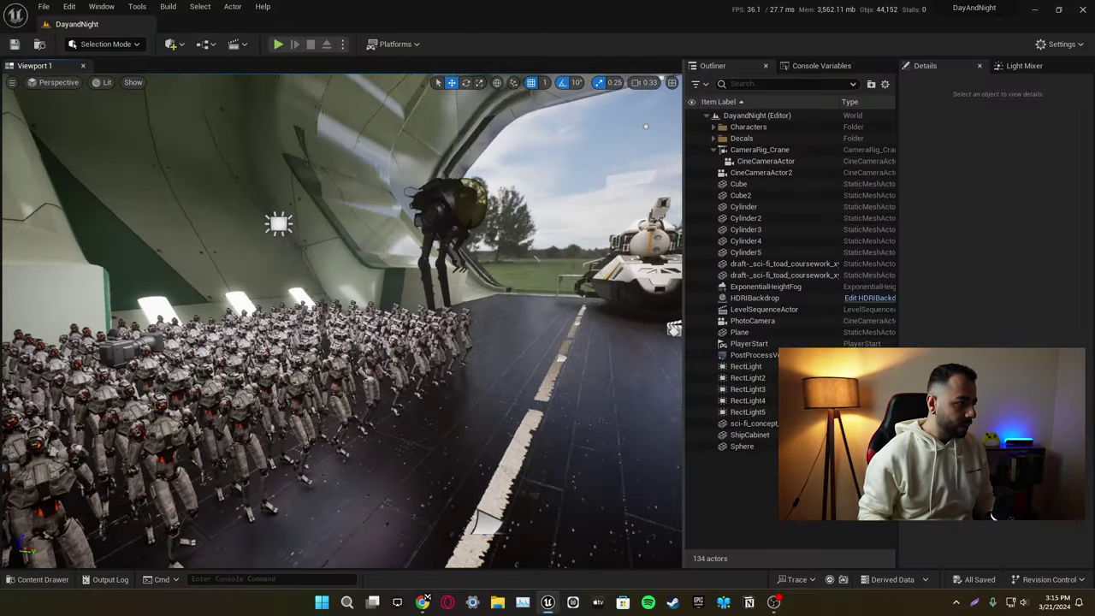
Step: Inspect the hangar interior from several angles and select the ShipCabinet mesh
{"action": "mouse_move", "coordinate": [342, 321]}
{"action": "right_mouse_down"}
{"action": "mouse_move", "coordinate": [308, 308]}
{"action": "mouse_move", "coordinate": [303, 317]}
{"action": "mouse_move", "coordinate": [342, 315]}
{"action": "right_mouse_up"}
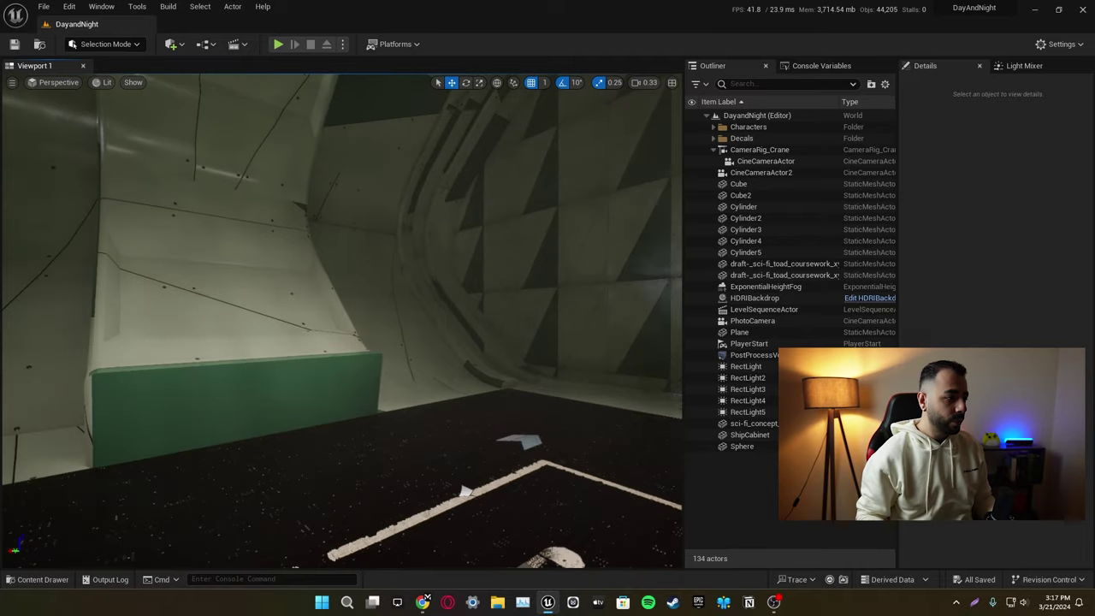
{"action": "right_click_drag", "start_coordinate": [342, 358], "coordinate": [599, 343]}
{"action": "left_click", "coordinate": [341, 357]}
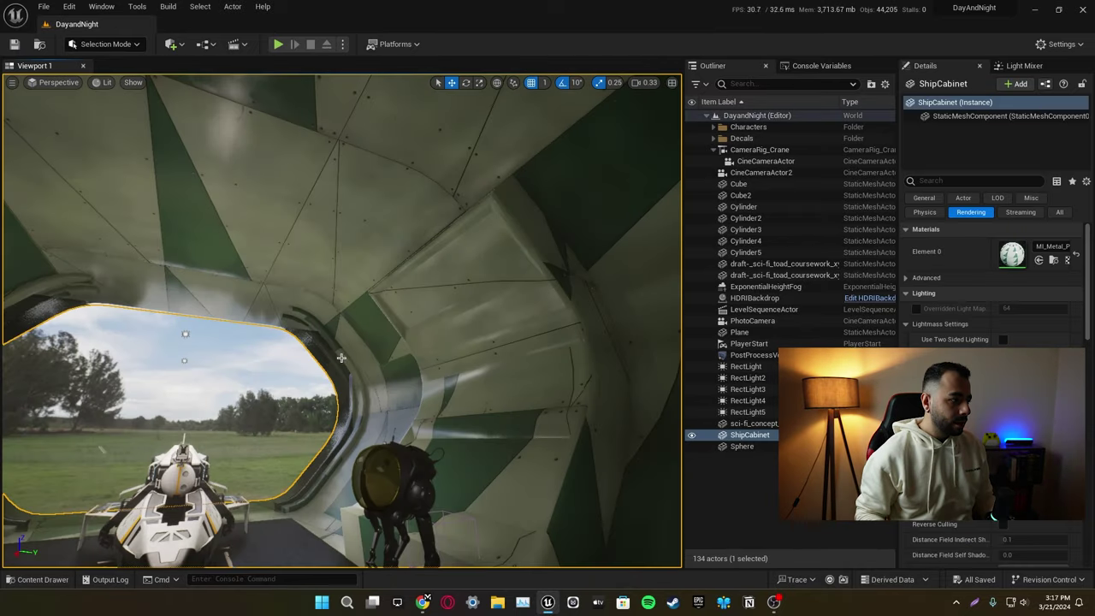
{"action": "right_click_drag", "start_coordinate": [364, 245], "coordinate": [463, 396]}
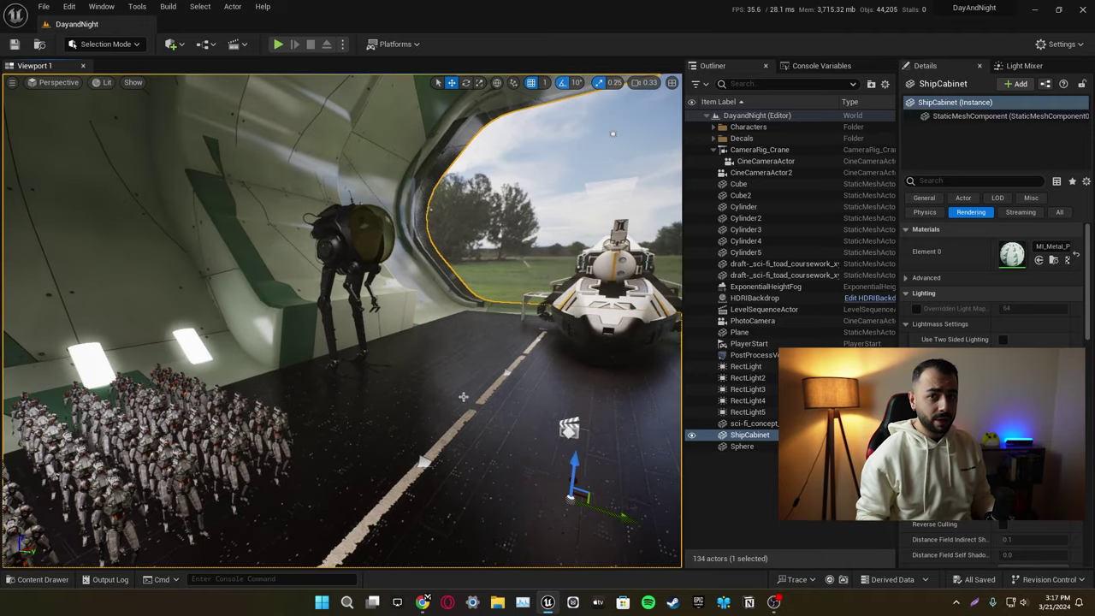
Step: Switch to Modeling Mode to review its shape creation tools and return to Selection Mode
{"action": "left_click", "coordinate": [116, 46]}
{"action": "left_click", "coordinate": [112, 111]}
{"action": "right_click_drag", "start_coordinate": [386, 279], "coordinate": [462, 300]}
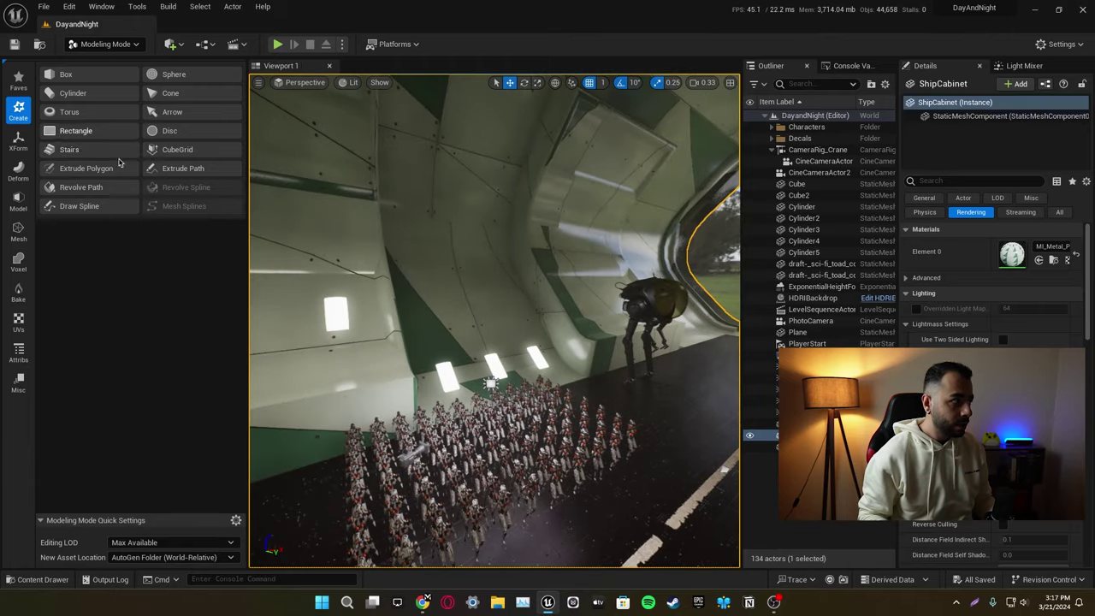
{"action": "mouse_move", "coordinate": [387, 295]}
{"action": "right_mouse_down"}
{"action": "mouse_move", "coordinate": [380, 289]}
{"action": "mouse_move", "coordinate": [387, 295]}
{"action": "right_mouse_up"}
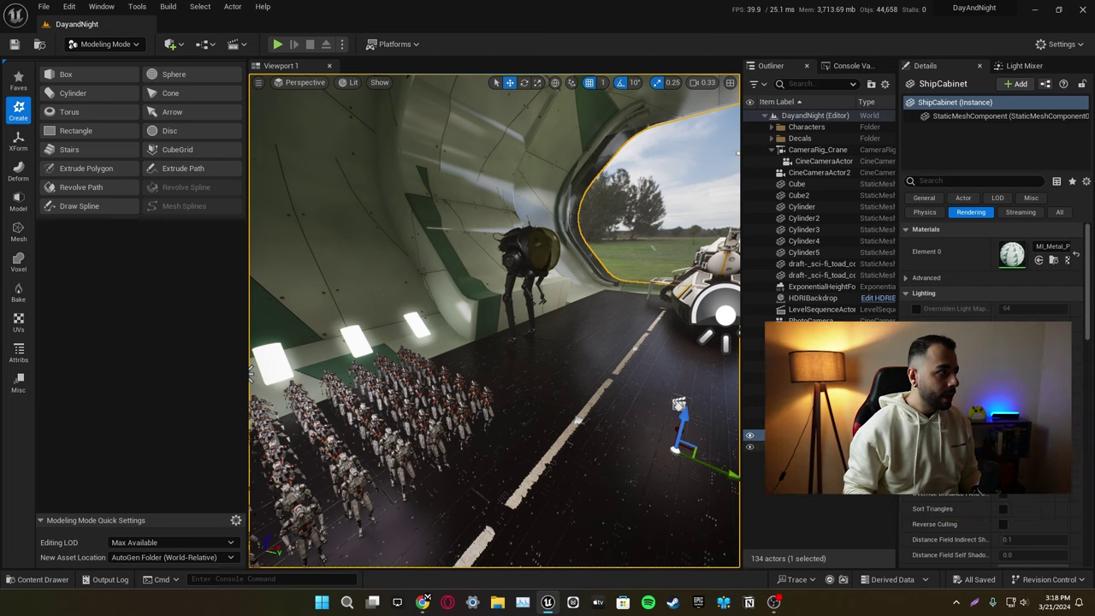
{"action": "left_click", "coordinate": [104, 43]}
{"action": "left_click", "coordinate": [111, 59]}
Step: Open the ShipCabinet's metal panels material instance and examine its parameters and preview sphere
{"action": "left_click", "coordinate": [514, 359]}
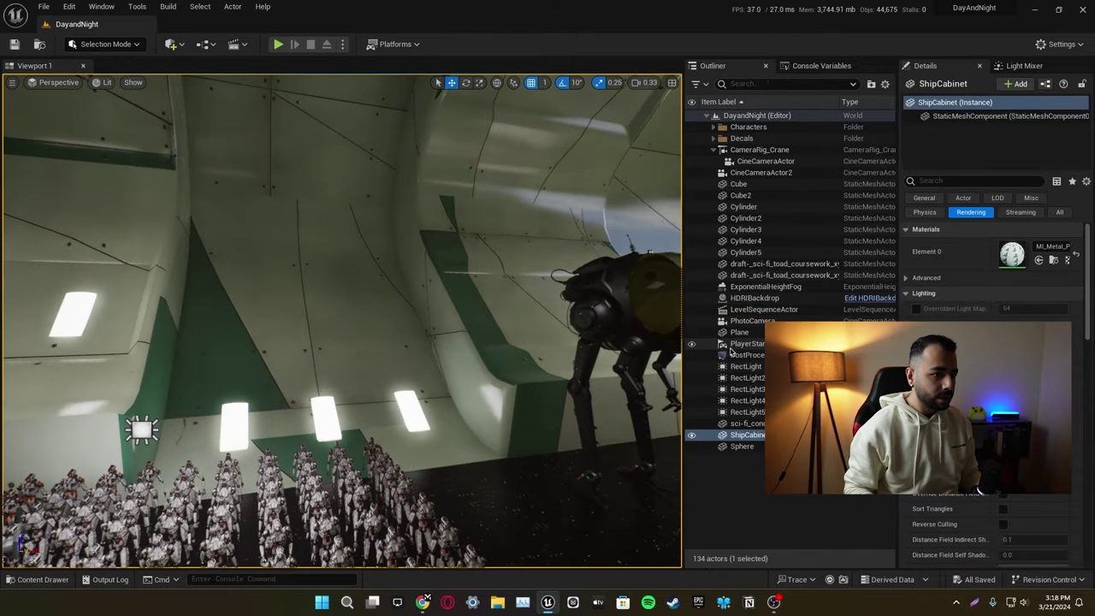
{"action": "left_click", "coordinate": [1054, 260]}
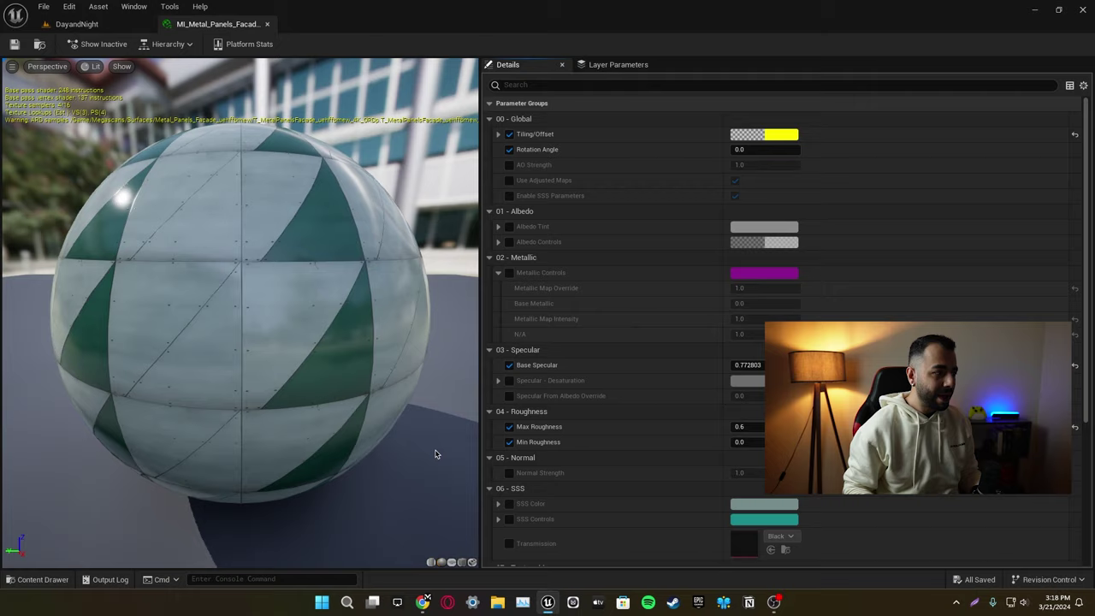
{"action": "scroll", "coordinate": [312, 281], "scroll_direction": "down", "scroll_amount": 5}
{"action": "scroll", "coordinate": [310, 290], "scroll_direction": "up", "scroll_amount": 5}
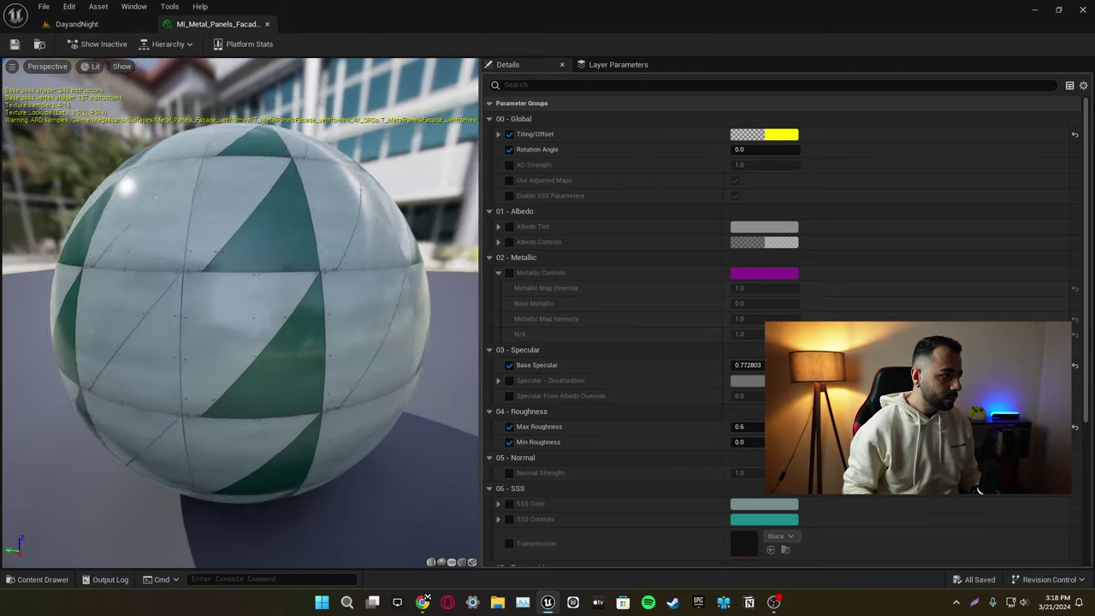
{"action": "mouse_move", "coordinate": [296, 306]}
{"action": "left_mouse_down"}
{"action": "mouse_move", "coordinate": [351, 308]}
{"action": "mouse_move", "coordinate": [282, 306]}
{"action": "mouse_move", "coordinate": [296, 306]}
{"action": "left_mouse_up"}
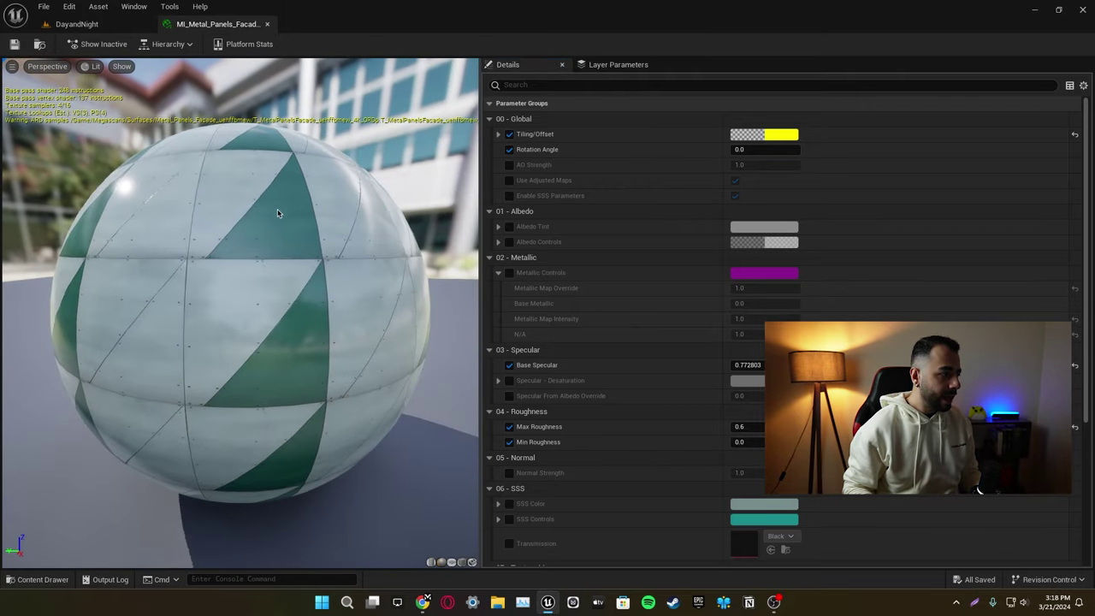
Step: Return to the DayandNight level, select the floor Plane and open its brushed nickel material graph
{"action": "left_click", "coordinate": [130, 24]}
{"action": "right_click_drag", "start_coordinate": [431, 351], "coordinate": [531, 479]}
{"action": "right_click_drag", "start_coordinate": [466, 309], "coordinate": [466, 309]}
{"action": "left_click", "coordinate": [466, 309]}
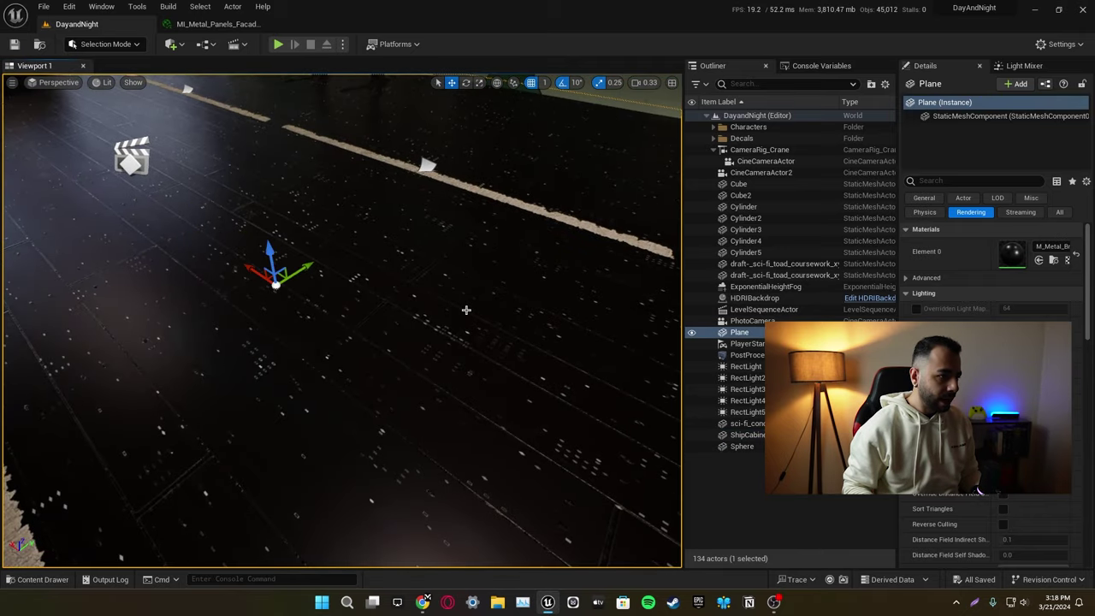
{"action": "double_click", "coordinate": [1010, 257]}
{"action": "scroll", "coordinate": [537, 359], "scroll_direction": "down", "scroll_amount": 5}
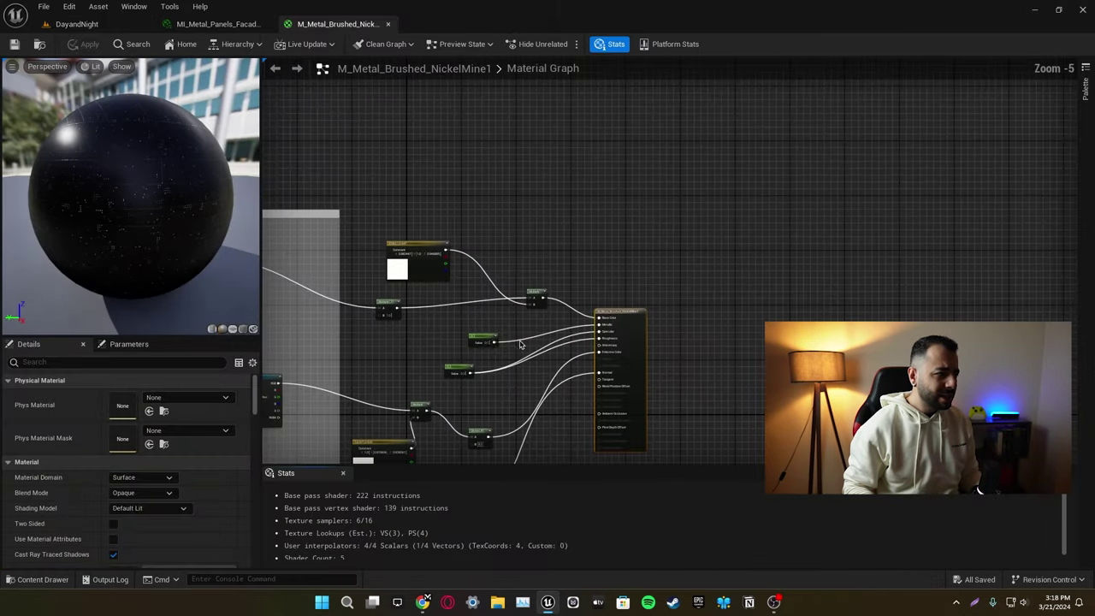
Step: Open the gypsum tiles texture used in the Macro Texture Variation group, inspect it and close it
{"action": "right_click_drag", "start_coordinate": [520, 345], "coordinate": [590, 296]}
{"action": "right_click_drag", "start_coordinate": [522, 269], "coordinate": [572, 289]}
{"action": "scroll", "coordinate": [570, 285], "scroll_direction": "up", "scroll_amount": 3}
{"action": "double_click", "coordinate": [564, 206]}
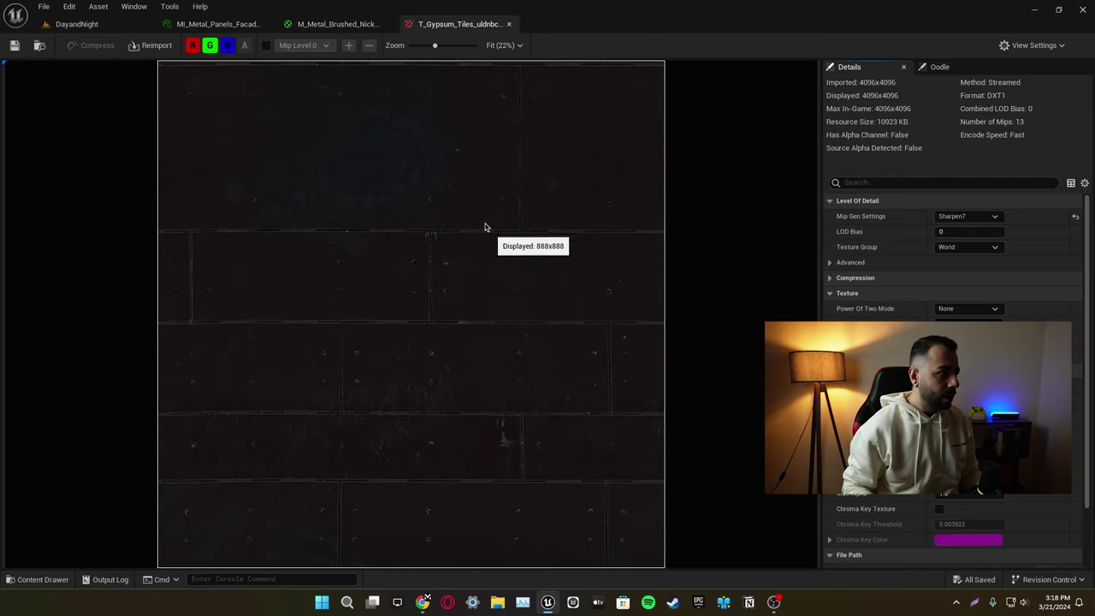
{"action": "left_click", "coordinate": [510, 25]}
Step: Check the U and V tiling of the TexCoord node feeding the gypsum tiles texture
{"action": "scroll", "coordinate": [415, 200], "scroll_direction": "down", "scroll_amount": 2}
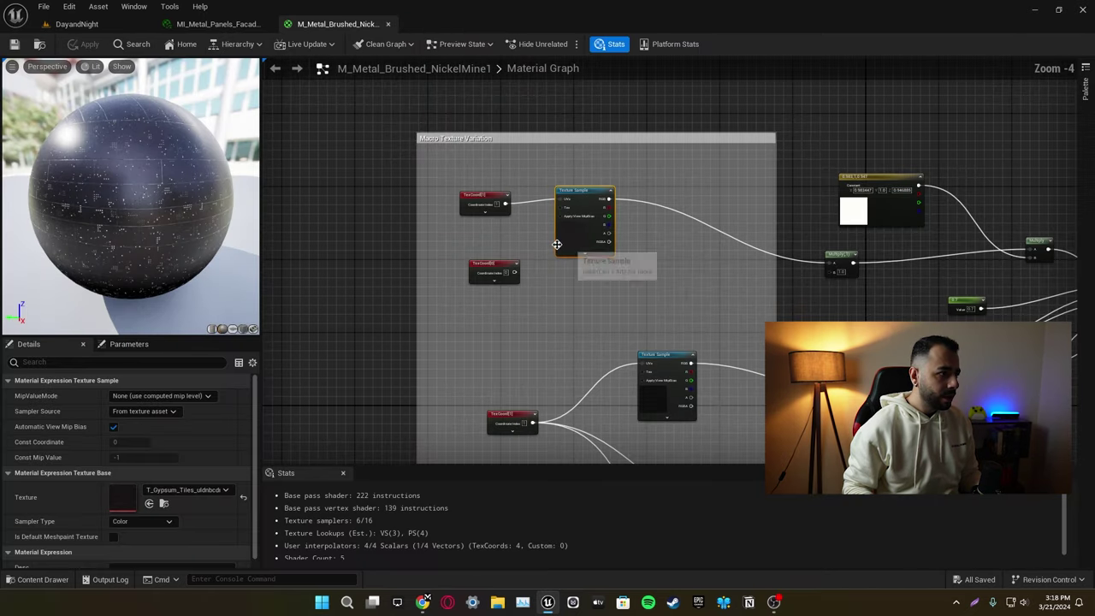
{"action": "scroll", "coordinate": [415, 200], "scroll_direction": "up", "scroll_amount": 4}
{"action": "scroll", "coordinate": [415, 200], "scroll_direction": "up", "scroll_amount": 1}
{"action": "left_click", "coordinate": [420, 180]}
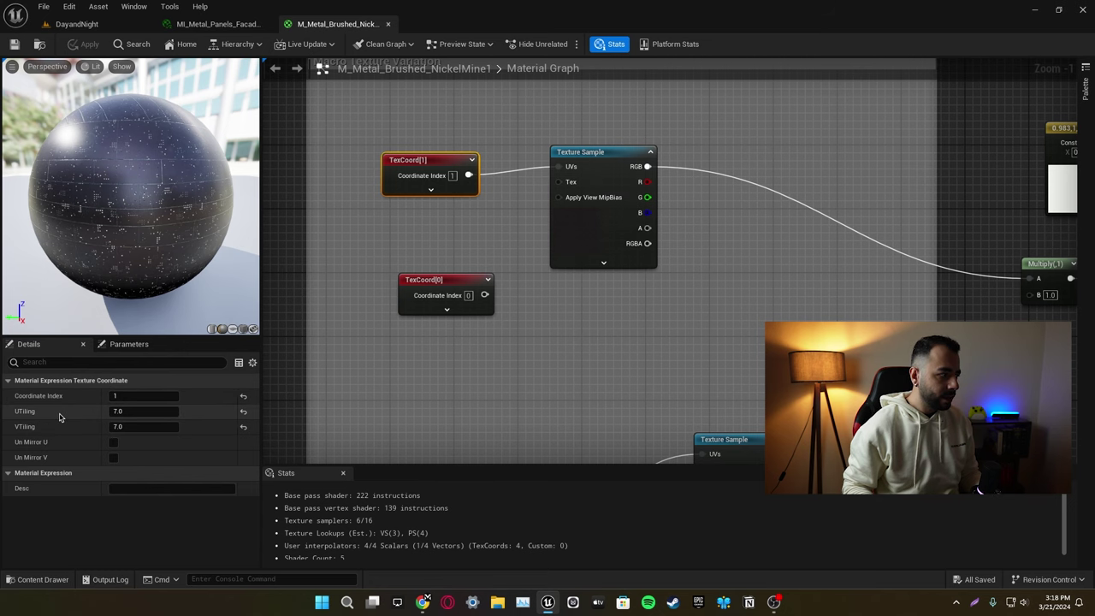
{"action": "left_click", "coordinate": [481, 323]}
Step: Examine the dot grid Texture Sample and how its dots appear on the material's preview sphere
{"action": "scroll", "coordinate": [484, 322], "scroll_direction": "down", "scroll_amount": 4}
{"action": "right_click_drag", "start_coordinate": [572, 360], "coordinate": [553, 183]}
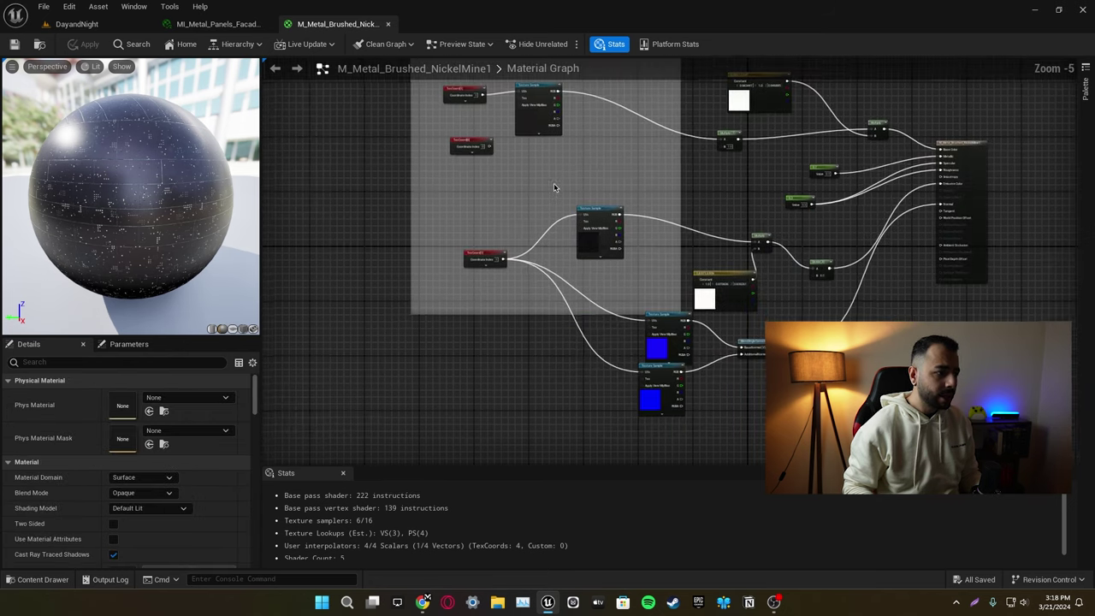
{"action": "scroll", "coordinate": [564, 182], "scroll_direction": "up", "scroll_amount": 3}
{"action": "scroll", "coordinate": [196, 216], "scroll_direction": "up", "scroll_amount": 3}
{"action": "scroll", "coordinate": [196, 216], "scroll_direction": "down", "scroll_amount": 4}
{"action": "scroll", "coordinate": [638, 308], "scroll_direction": "up", "scroll_amount": 2}
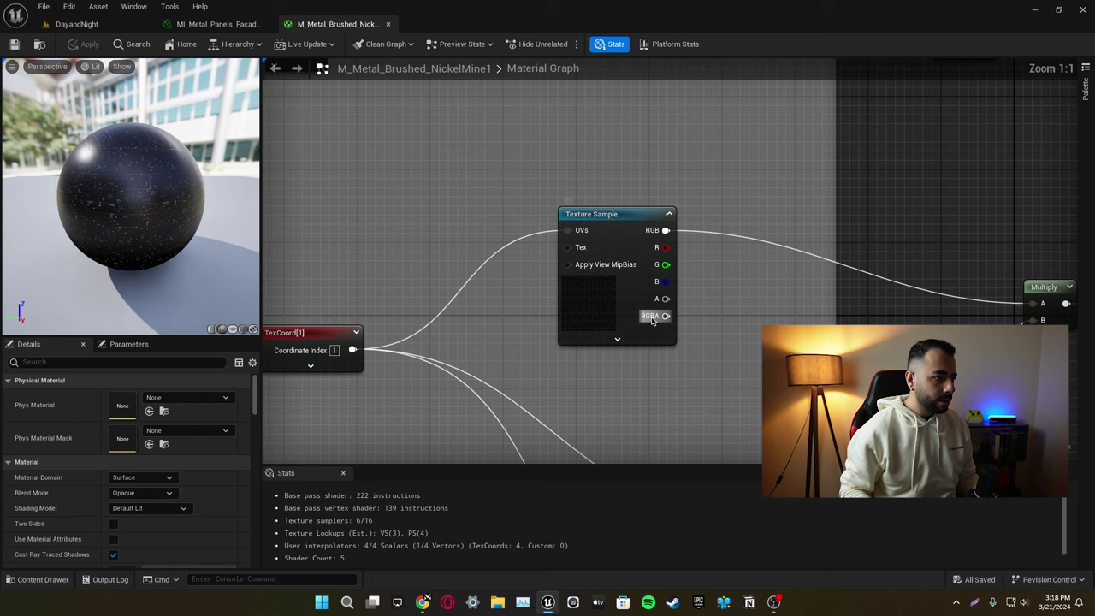
{"action": "left_click", "coordinate": [574, 311]}
{"action": "right_click_drag", "start_coordinate": [734, 318], "coordinate": [398, 288]}
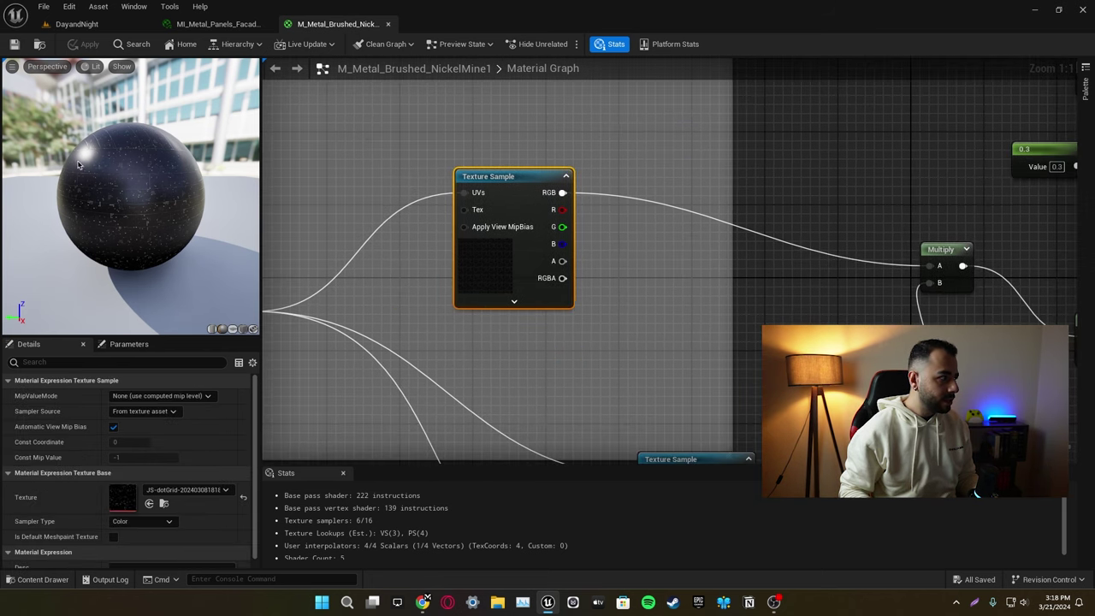
{"action": "scroll", "coordinate": [78, 165], "scroll_direction": "up", "scroll_amount": 4}
{"action": "scroll", "coordinate": [108, 196], "scroll_direction": "down", "scroll_amount": 3}
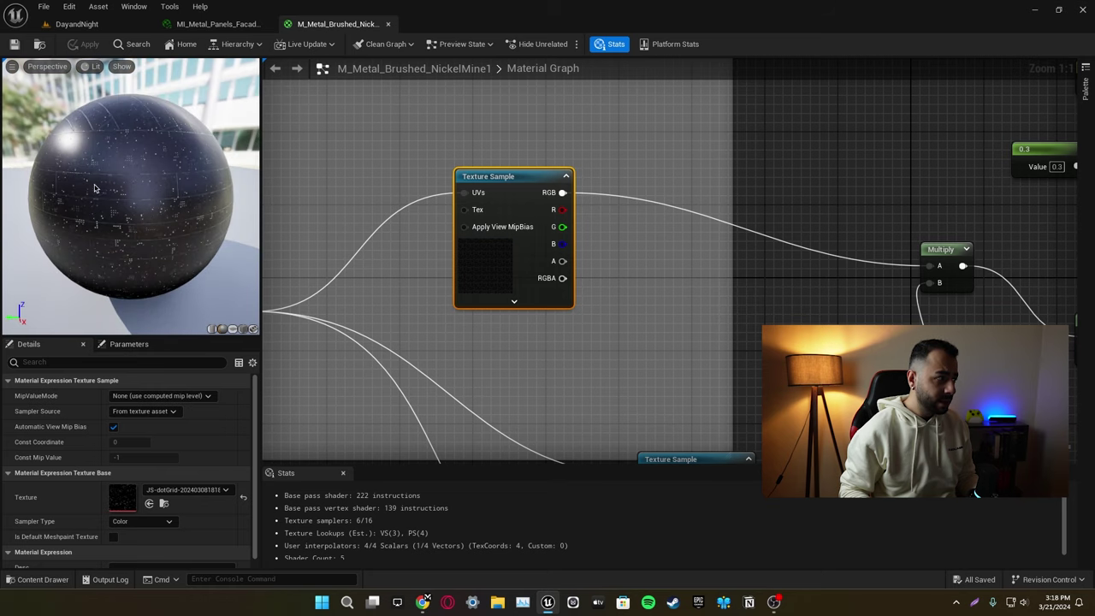
Step: Trace the dot grid texture through the Multiply, colour constant and Divide nodes to Emissive Color
{"action": "right_click_drag", "start_coordinate": [652, 333], "coordinate": [331, 299]}
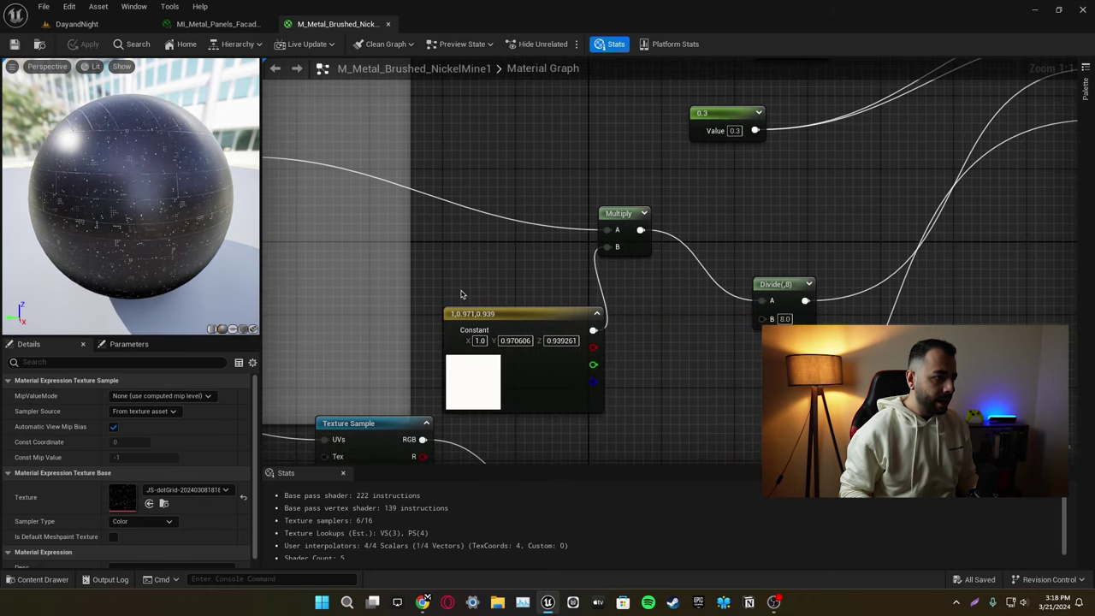
{"action": "right_click_drag", "start_coordinate": [462, 295], "coordinate": [652, 235]}
{"action": "scroll", "coordinate": [692, 220], "scroll_direction": "down", "scroll_amount": 3}
{"action": "scroll", "coordinate": [614, 258], "scroll_direction": "up", "scroll_amount": 3}
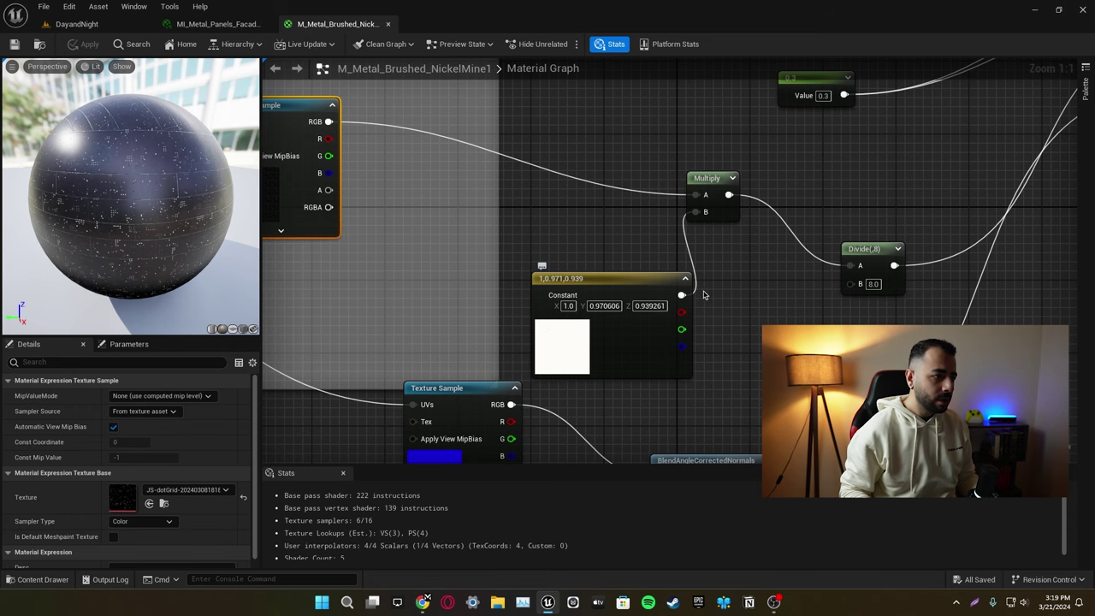
{"action": "right_click_drag", "start_coordinate": [702, 296], "coordinate": [448, 346]}
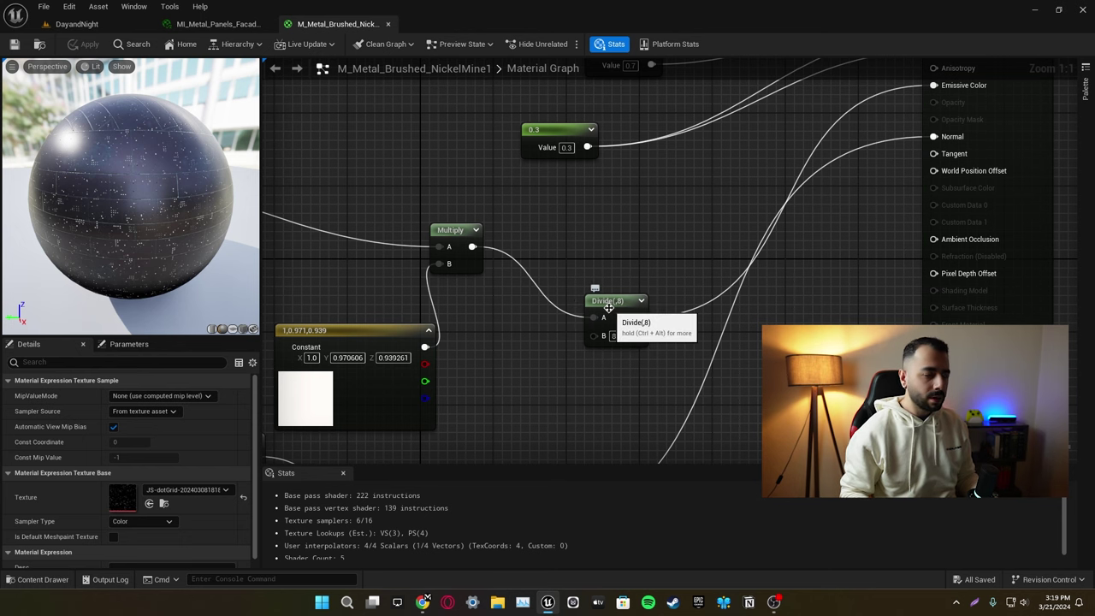
{"action": "right_click_drag", "start_coordinate": [635, 279], "coordinate": [599, 287]}
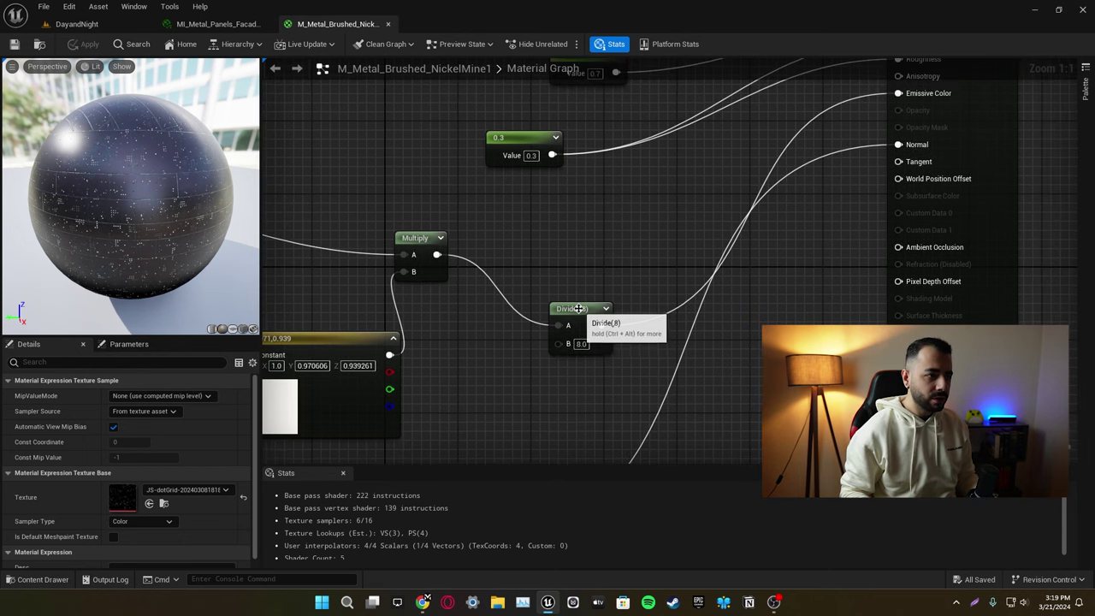
Step: Move the Divide node slightly higher, closer to level with the Multiply node that feeds it
{"action": "left_click_drag", "start_coordinate": [578, 308], "coordinate": [560, 264]}
{"action": "left_click", "coordinate": [583, 338]}
{"action": "right_click_drag", "start_coordinate": [541, 324], "coordinate": [501, 353]}
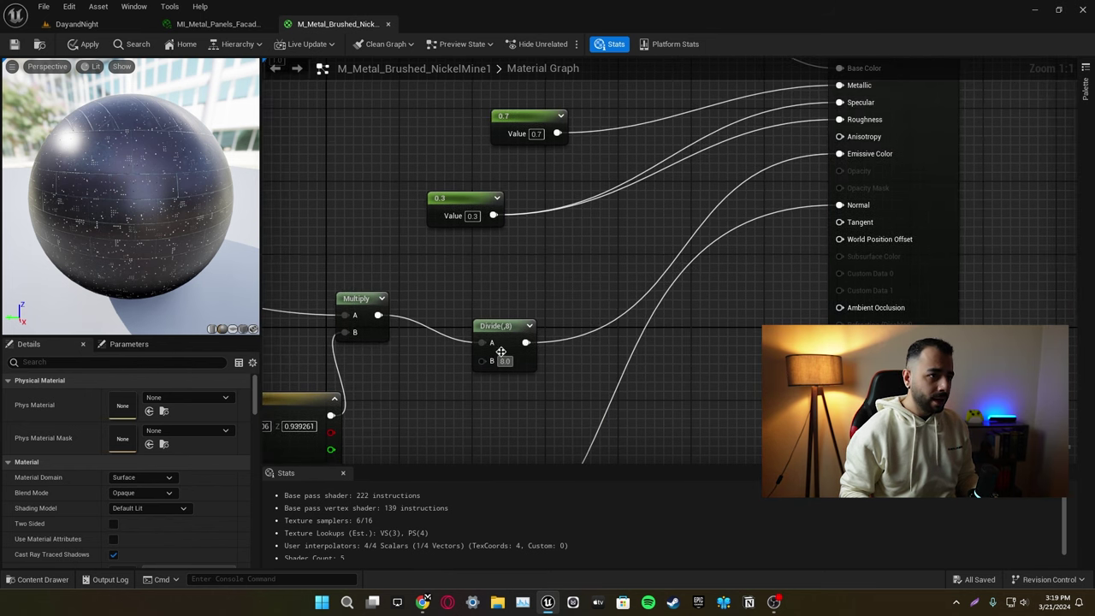
Step: Examine the constant nodes feeding Metallic, Specular and Roughness, and locate the two normal map Texture Samples
{"action": "right_click_drag", "start_coordinate": [699, 228], "coordinate": [643, 302]}
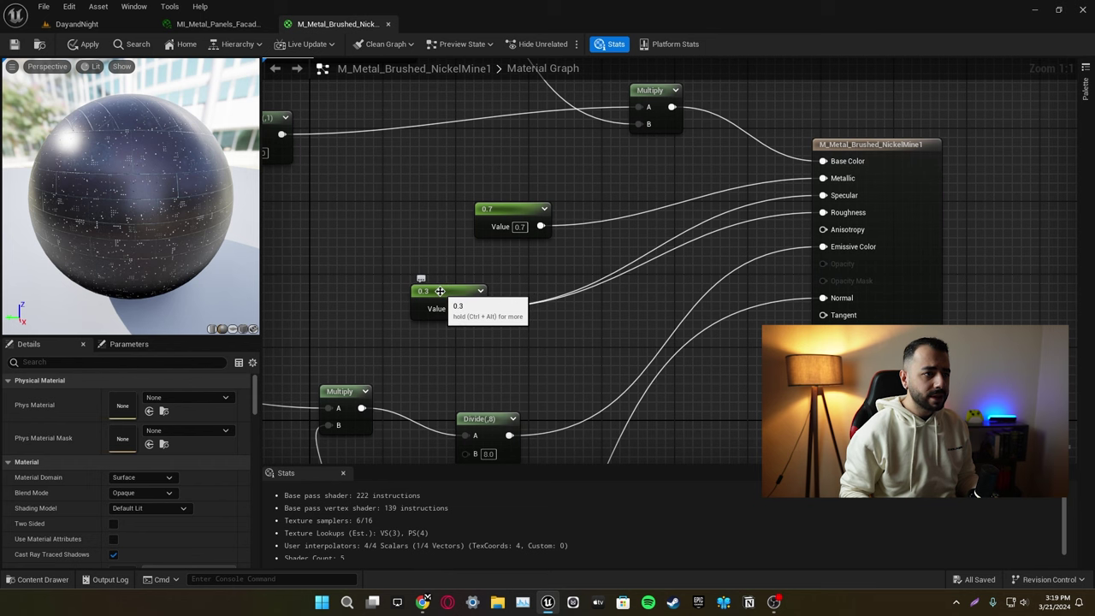
{"action": "right_click_drag", "start_coordinate": [577, 274], "coordinate": [670, 306]}
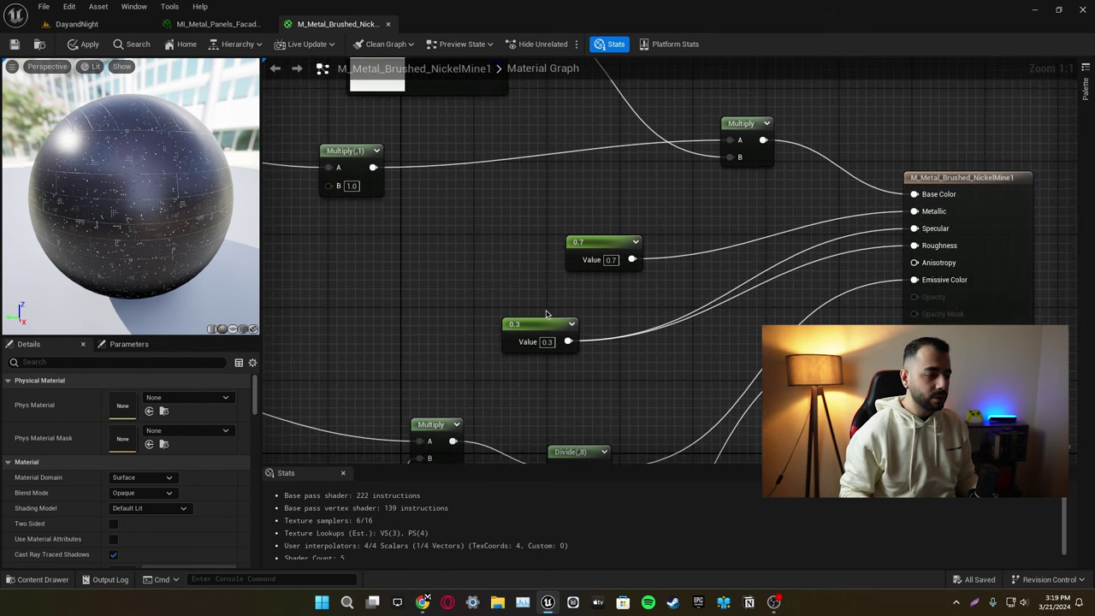
{"action": "right_click_drag", "start_coordinate": [554, 358], "coordinate": [609, 196]}
{"action": "right_click_drag", "start_coordinate": [524, 335], "coordinate": [690, 185]}
{"action": "right_click_drag", "start_coordinate": [568, 285], "coordinate": [662, 211]}
{"action": "scroll", "coordinate": [508, 233], "scroll_direction": "down", "scroll_amount": 3}
{"action": "right_click_drag", "start_coordinate": [509, 234], "coordinate": [684, 222]}
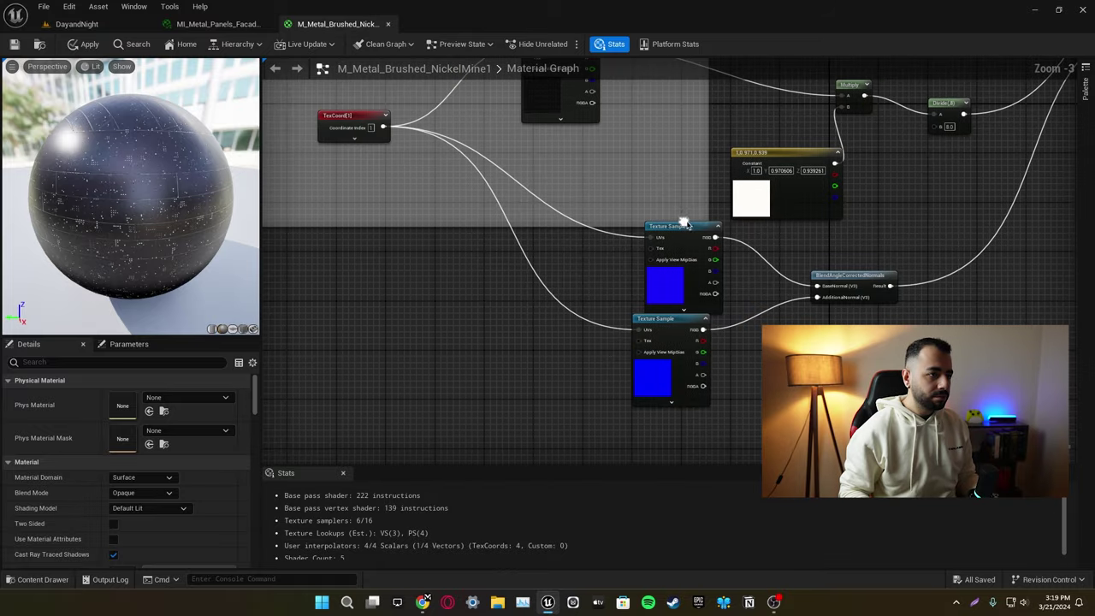
Step: Move the colour constant node feeding the emissive Multiply slightly up and to the left in the graph
{"action": "right_click_drag", "start_coordinate": [770, 167], "coordinate": [710, 267]}
{"action": "left_click_drag", "start_coordinate": [729, 251], "coordinate": [703, 229]}
{"action": "left_click", "coordinate": [801, 272]}
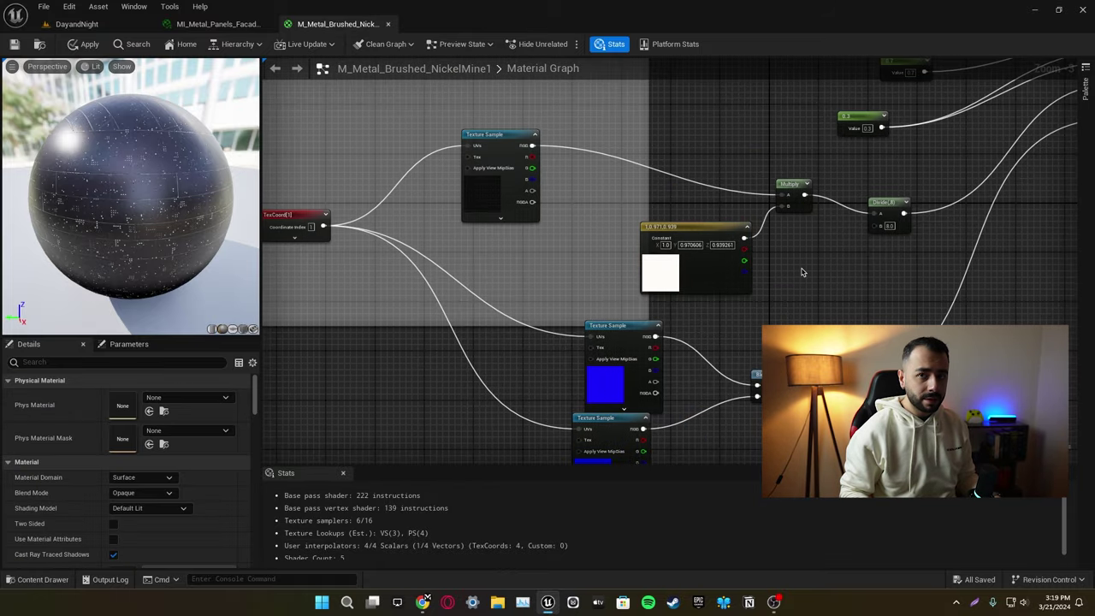
Step: Check the tiling settings of the TexCoord node shared by the dot grid and normal map textures
{"action": "right_click_drag", "start_coordinate": [738, 301], "coordinate": [859, 190]}
{"action": "right_click_drag", "start_coordinate": [714, 228], "coordinate": [740, 260]}
{"action": "right_click_drag", "start_coordinate": [668, 230], "coordinate": [429, 201]}
{"action": "left_click", "coordinate": [423, 198]}
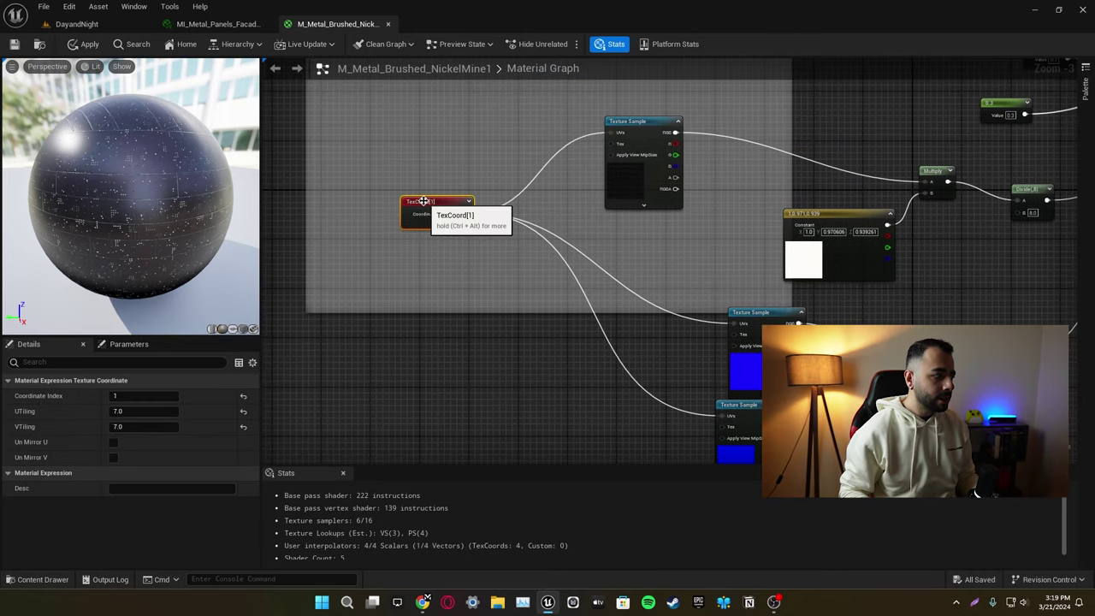
{"action": "left_click", "coordinate": [524, 346]}
Step: Inspect the upper normal map Texture Sample's texture and its surface detail on the preview sphere
{"action": "right_click_drag", "start_coordinate": [672, 385], "coordinate": [548, 266]}
{"action": "scroll", "coordinate": [659, 277], "scroll_direction": "up", "scroll_amount": 2}
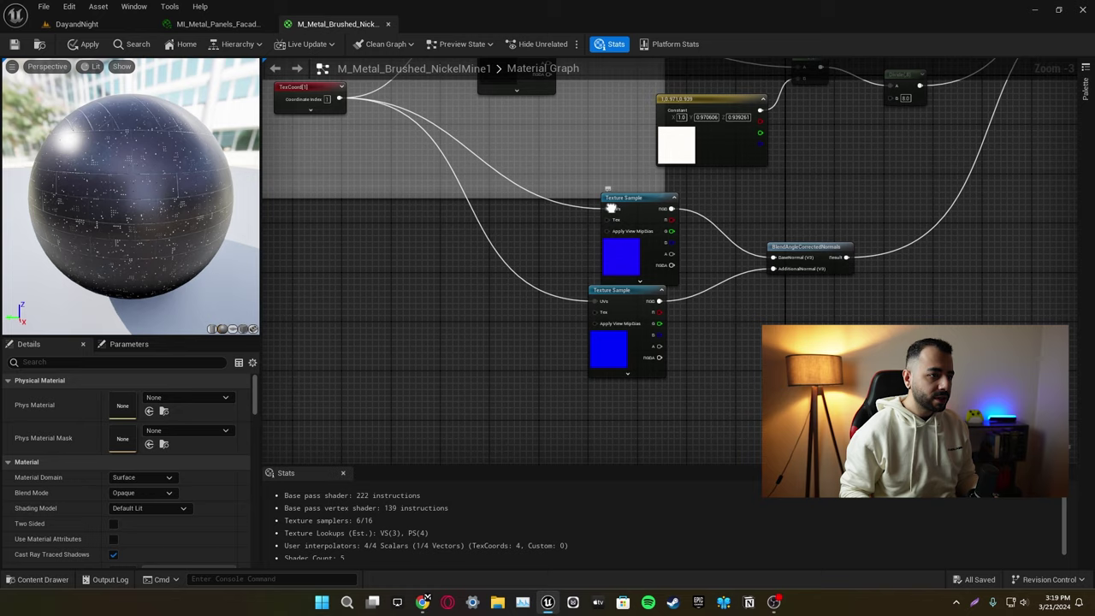
{"action": "left_click", "coordinate": [616, 212]}
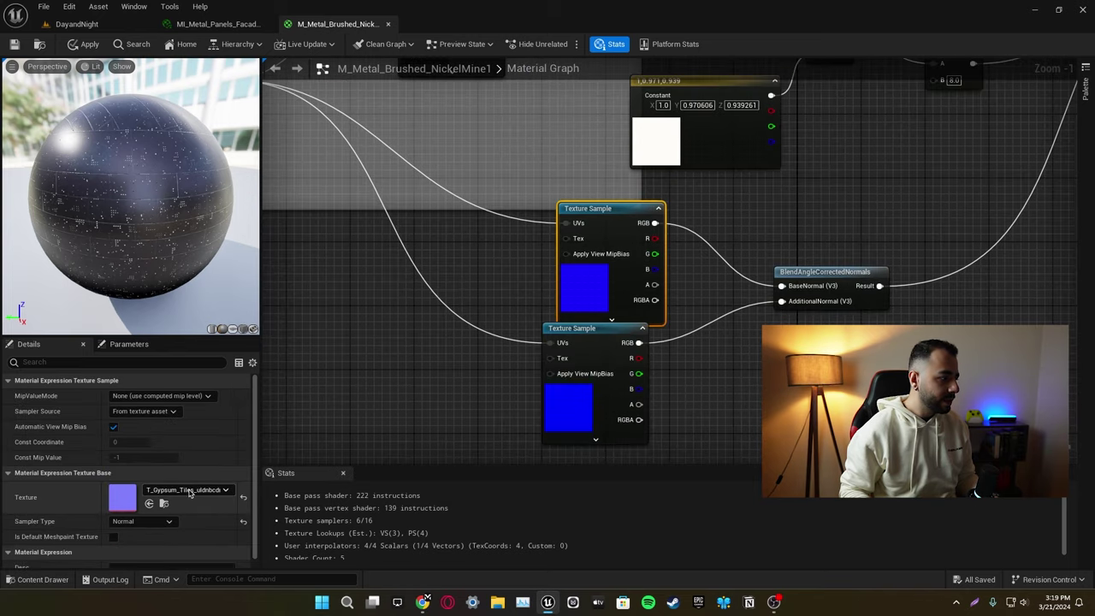
{"action": "left_click_drag", "start_coordinate": [133, 204], "coordinate": [75, 156]}
{"action": "left_click_drag", "start_coordinate": [195, 201], "coordinate": [154, 175]}
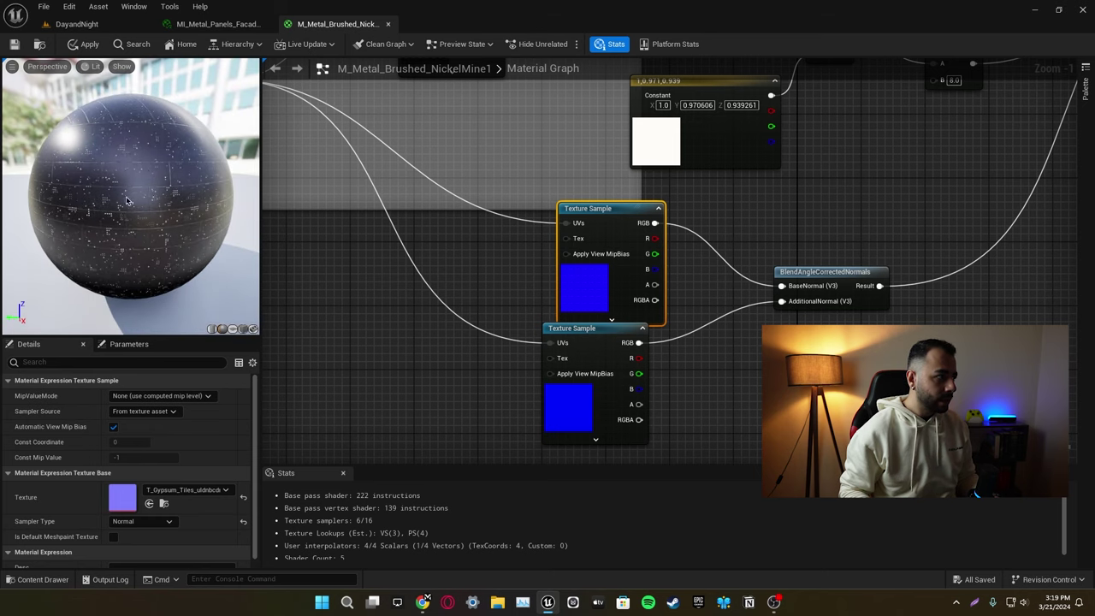
Step: Examine how the BlendAngleCorrectedNormals node combines the two normal map Texture Samples
{"action": "right_click_drag", "start_coordinate": [484, 300], "coordinate": [416, 228]}
{"action": "left_click", "coordinate": [722, 278]}
{"action": "right_click_drag", "start_coordinate": [722, 278], "coordinate": [605, 341]}
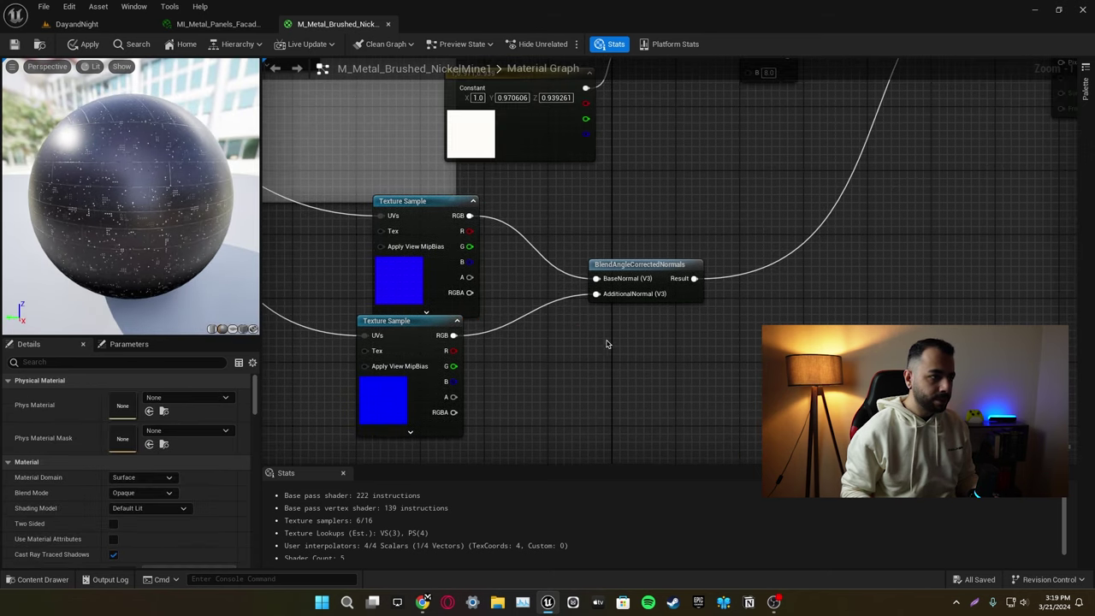
Step: Trace the BlendAngleCorrectedNormals result through the graph to the material output's Normal input
{"action": "right_click_drag", "start_coordinate": [656, 284], "coordinate": [575, 319]}
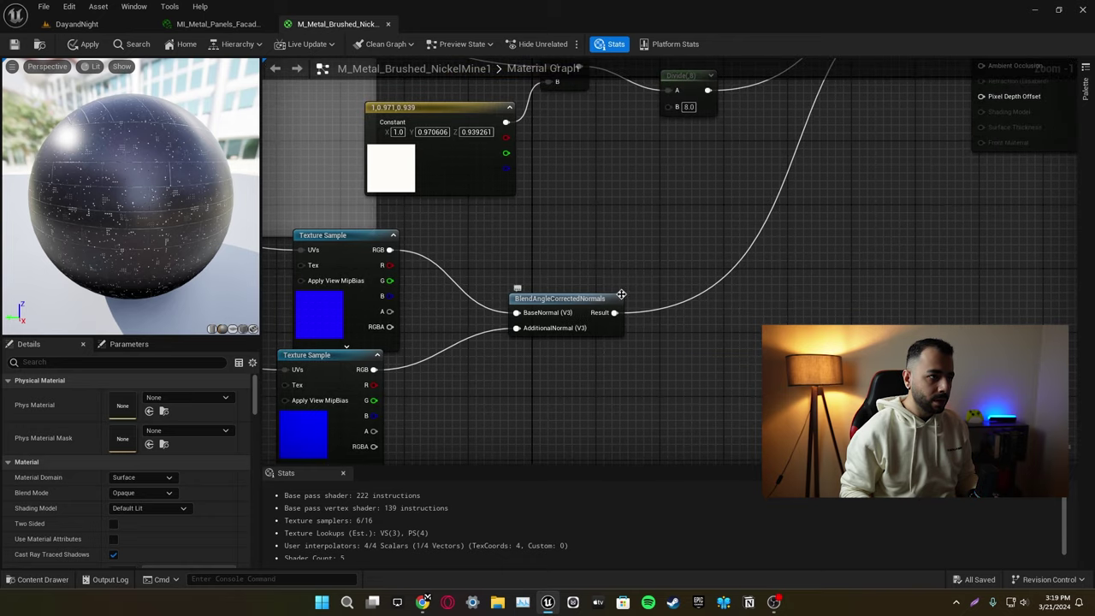
{"action": "right_click_drag", "start_coordinate": [784, 149], "coordinate": [608, 301]}
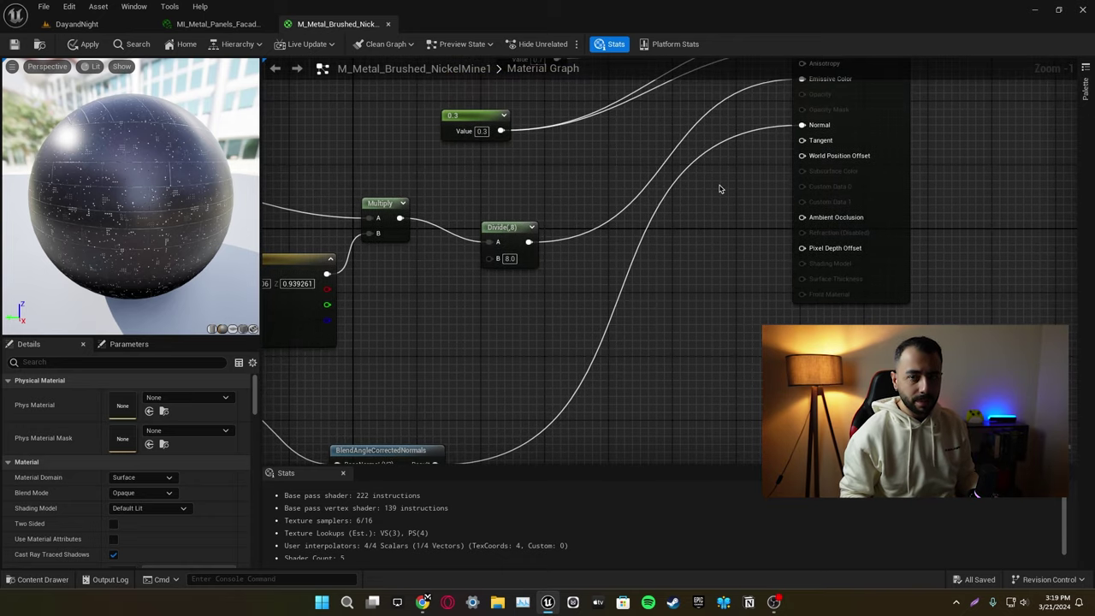
{"action": "right_click_drag", "start_coordinate": [601, 236], "coordinate": [808, 374]}
Step: Return to the DayandNight level and bring the M_Glass Cube closing the hangar opening into focus
{"action": "left_click", "coordinate": [77, 24]}
{"action": "right_click_drag", "start_coordinate": [342, 317], "coordinate": [362, 196]}
{"action": "left_click", "coordinate": [375, 206]}
{"action": "left_click", "coordinate": [758, 509]}
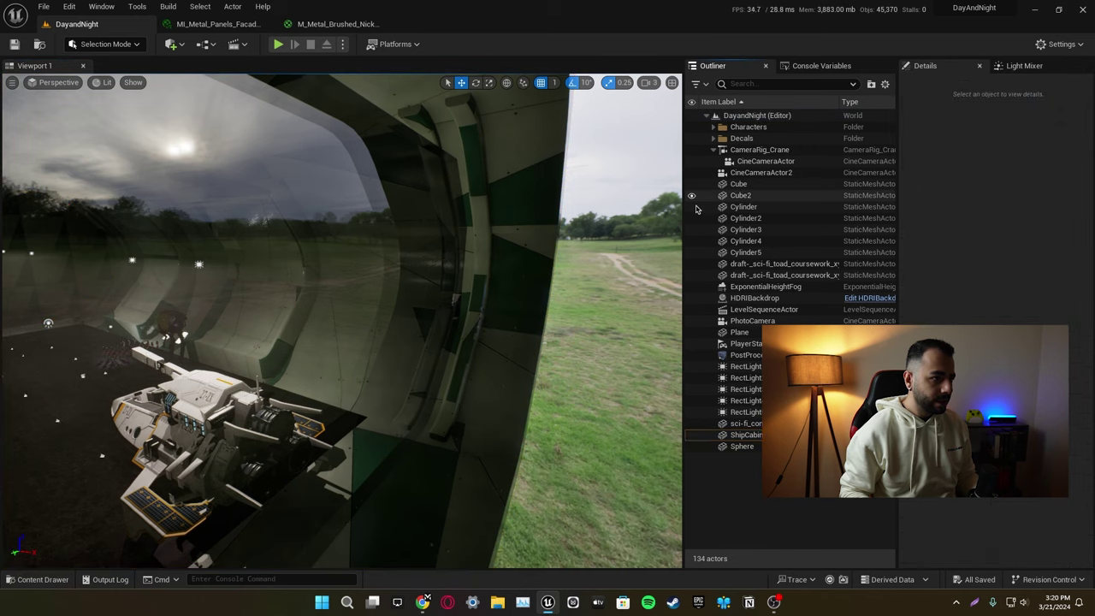
{"action": "double_click", "coordinate": [738, 184]}
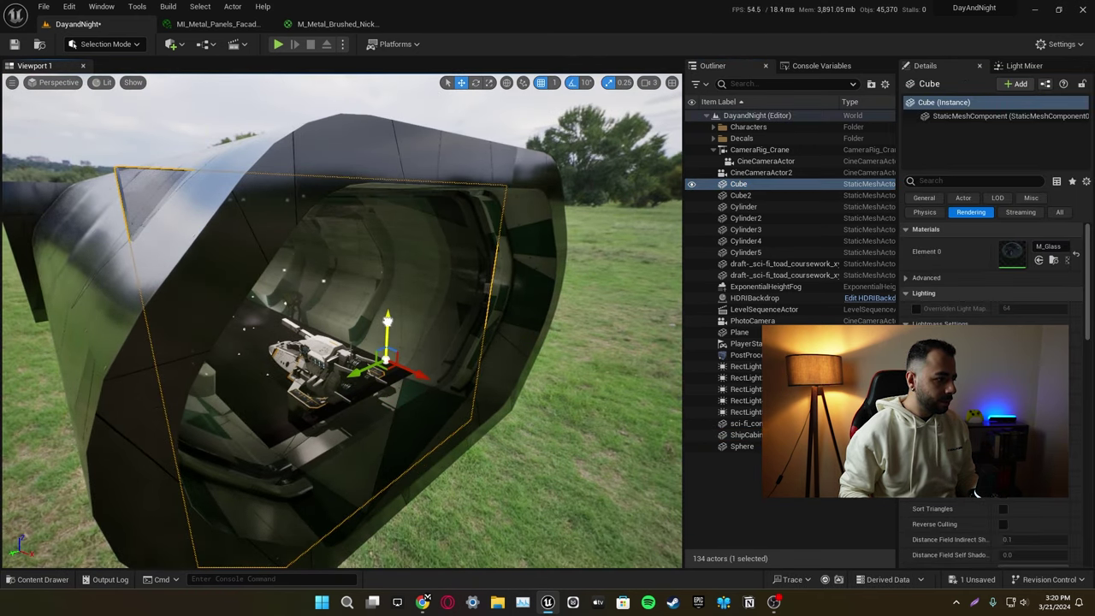
{"action": "key", "text": "Escape"}
Step: Examine the glass pane across the hangar opening and its sky reflections from outside, both close up and from farther away
{"action": "right_click_drag", "start_coordinate": [343, 379], "coordinate": [462, 325]}
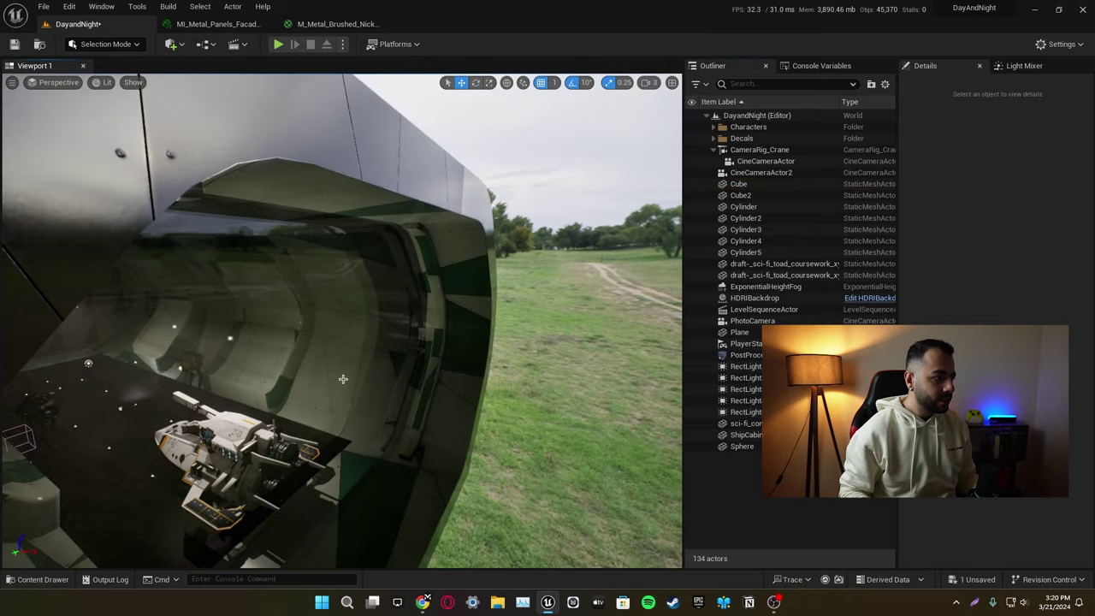
{"action": "left_click_drag", "start_coordinate": [308, 321], "coordinate": [412, 316]}
{"action": "right_click_drag", "start_coordinate": [464, 295], "coordinate": [447, 304]}
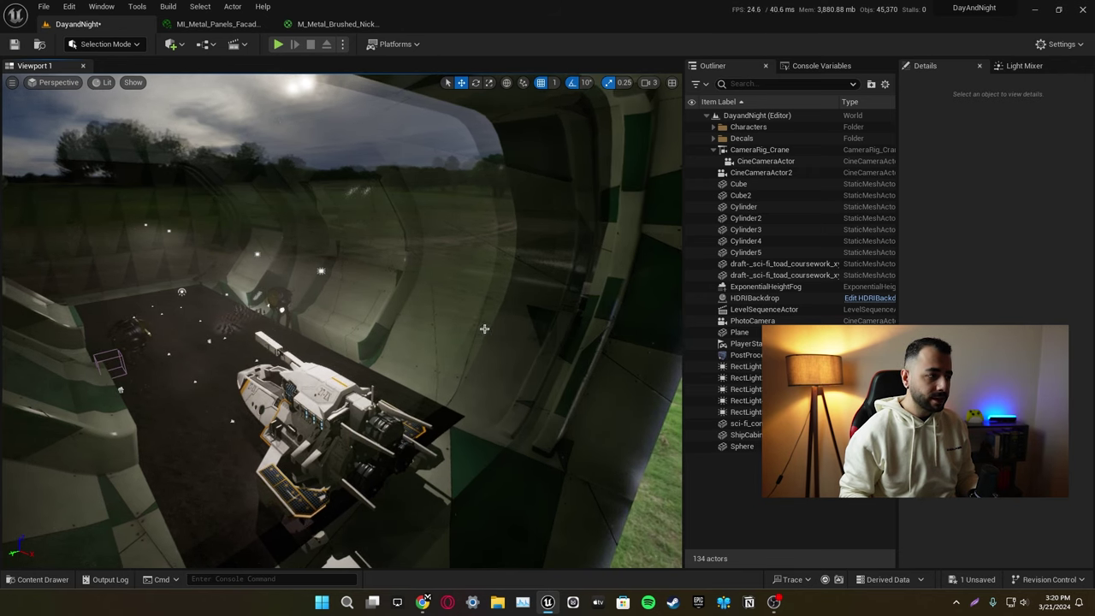
{"action": "left_click_drag", "start_coordinate": [484, 329], "coordinate": [438, 305]}
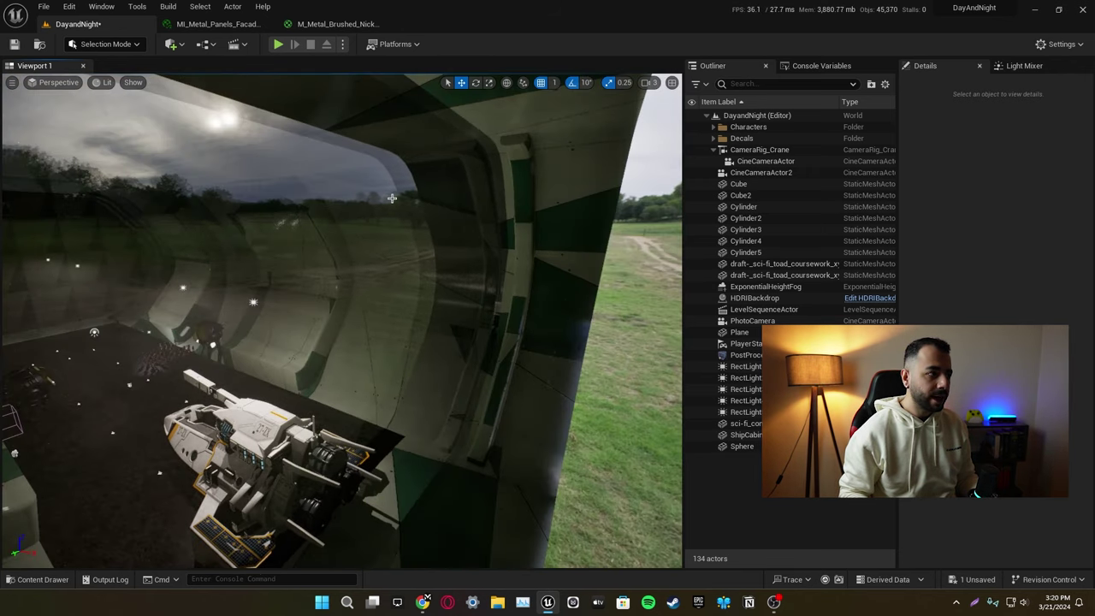
{"action": "right_click_drag", "start_coordinate": [448, 298], "coordinate": [362, 209]}
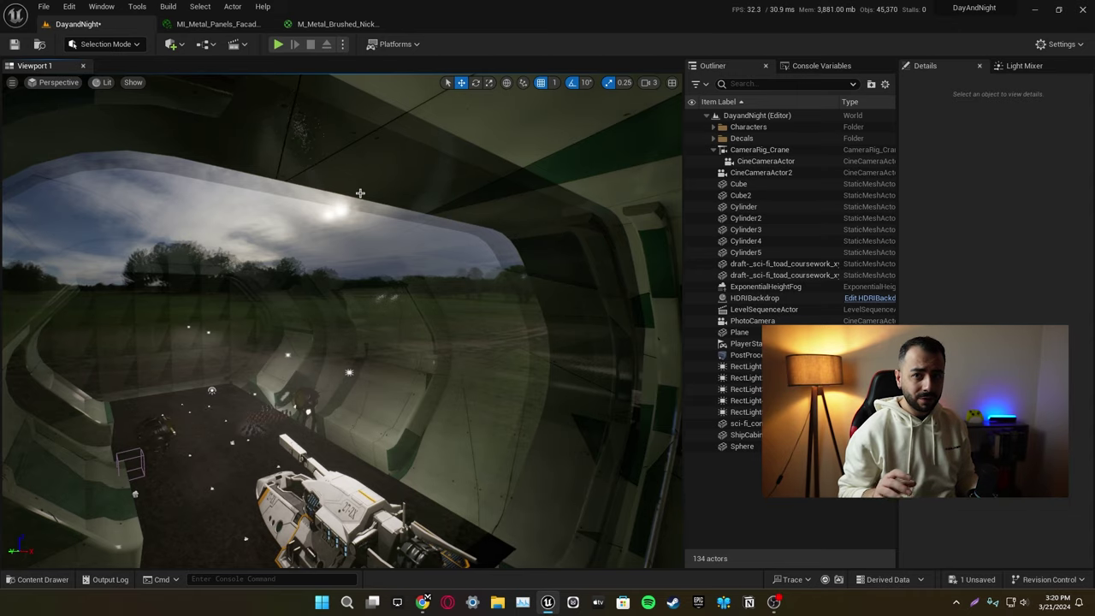
{"action": "right_click_drag", "start_coordinate": [464, 277], "coordinate": [398, 209]}
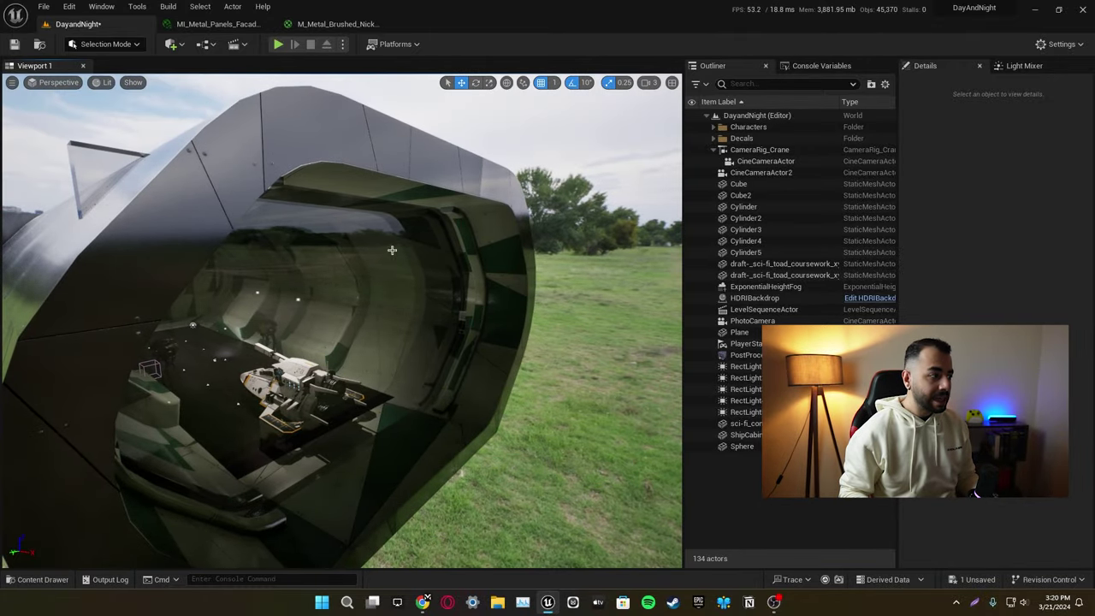
{"action": "right_click_drag", "start_coordinate": [416, 341], "coordinate": [361, 249]}
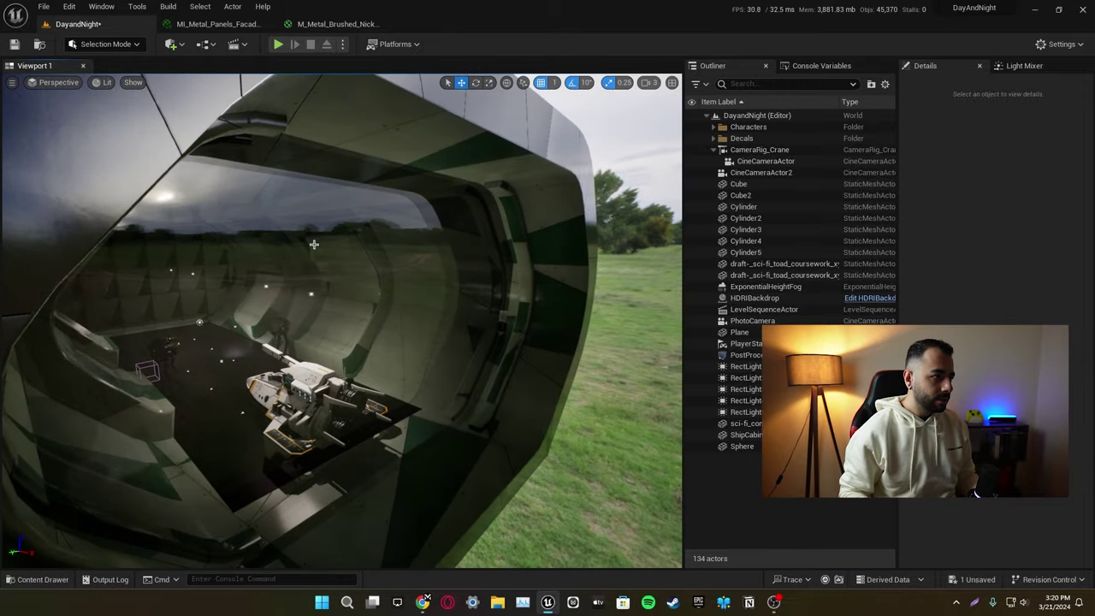
Step: Inspect the robot troops inside the hangar and the RectLight5 actor placed above them
{"action": "right_click_drag", "start_coordinate": [327, 213], "coordinate": [337, 177]}
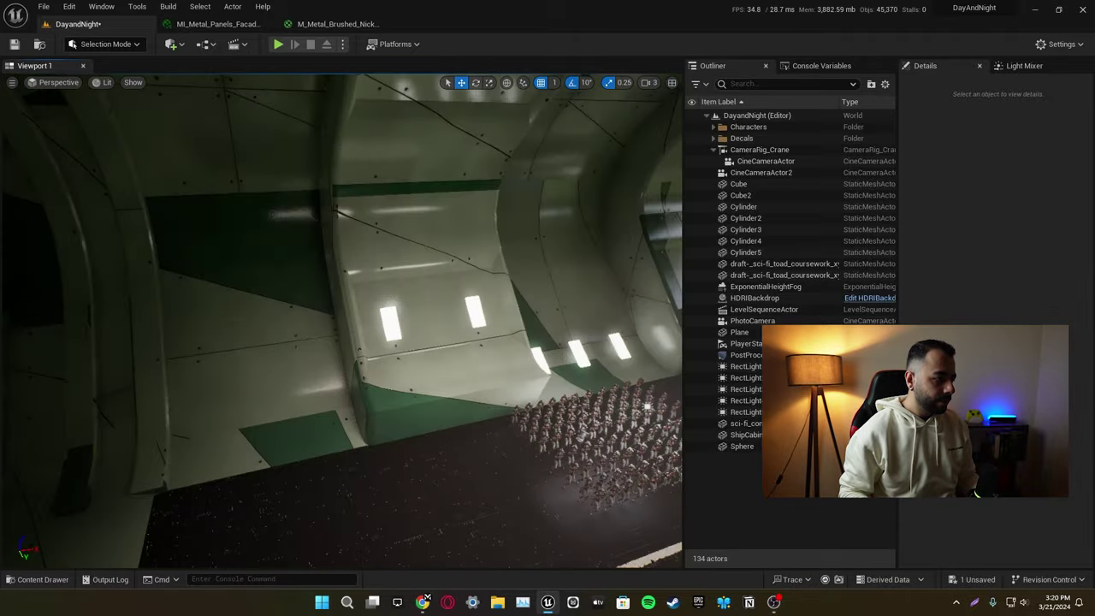
{"action": "right_click_drag", "start_coordinate": [342, 321], "coordinate": [479, 321]}
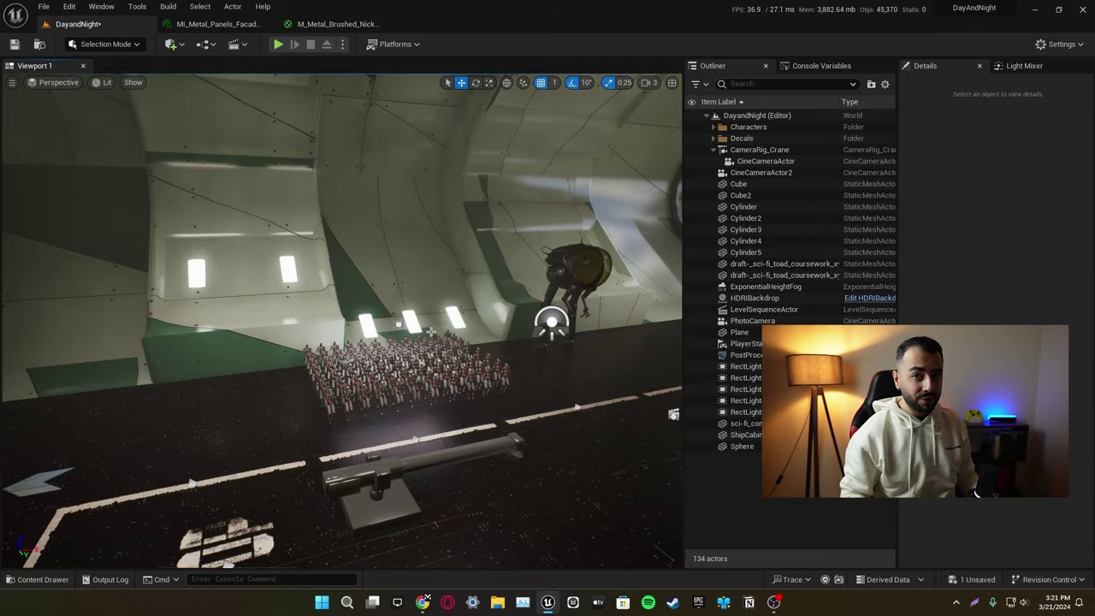
{"action": "mouse_move", "coordinate": [343, 321]}
{"action": "right_mouse_down"}
{"action": "mouse_move", "coordinate": [548, 330]}
{"action": "mouse_move", "coordinate": [326, 329]}
{"action": "mouse_move", "coordinate": [299, 321]}
{"action": "mouse_move", "coordinate": [266, 265]}
{"action": "mouse_move", "coordinate": [360, 333]}
{"action": "right_mouse_up"}
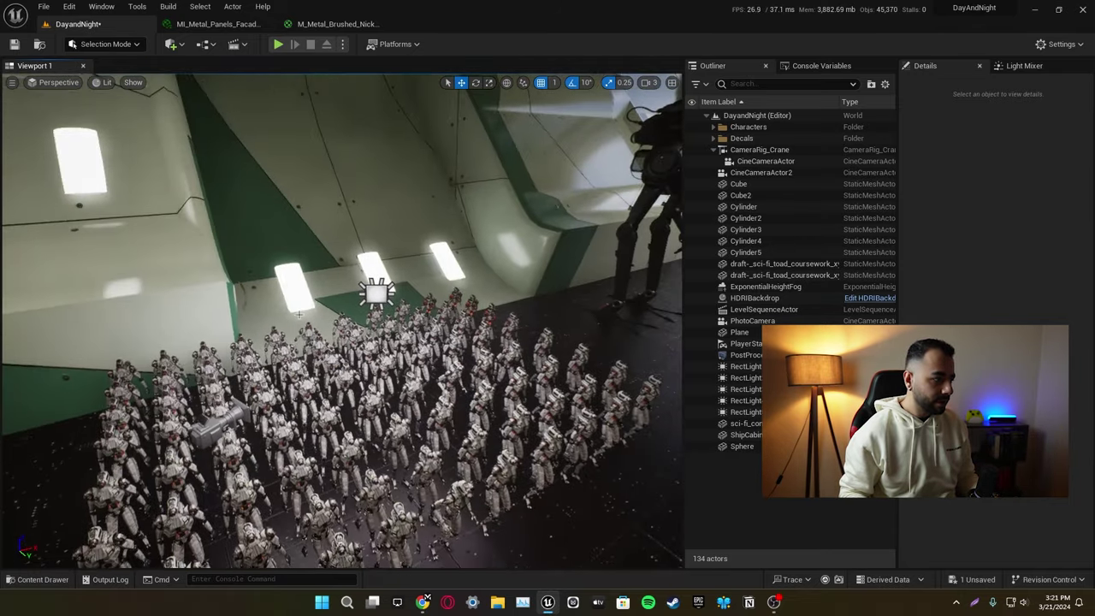
{"action": "left_click", "coordinate": [370, 297]}
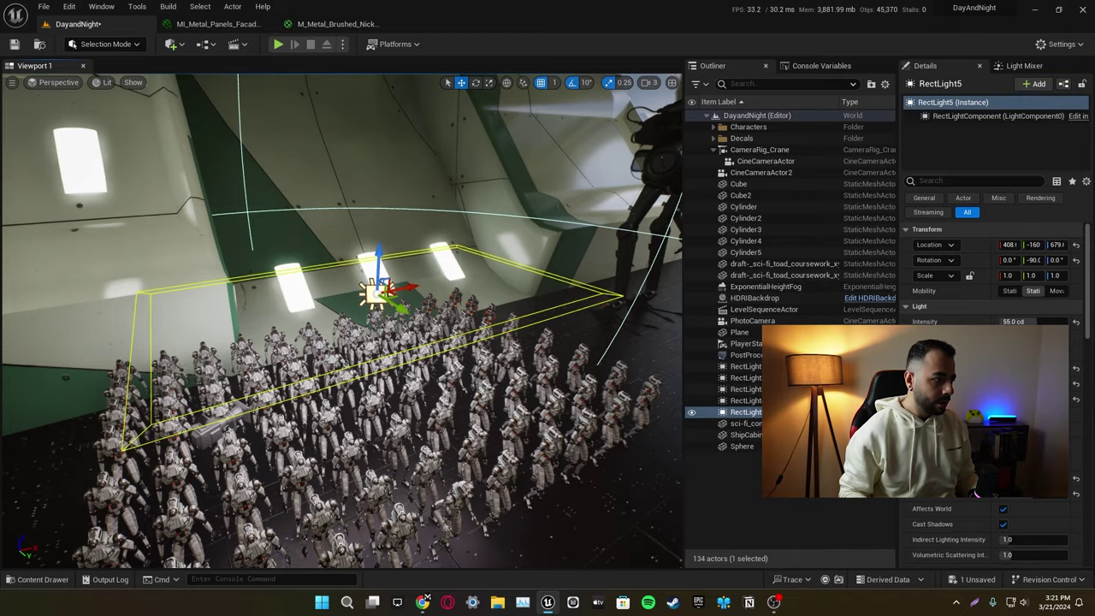
{"action": "right_click_drag", "start_coordinate": [462, 367], "coordinate": [537, 462]}
{"action": "left_click", "coordinate": [753, 459]}
Step: View the robot troops through the CineCameraActor under CameraRig_Crane by piloting it
{"action": "left_click", "coordinate": [759, 162]}
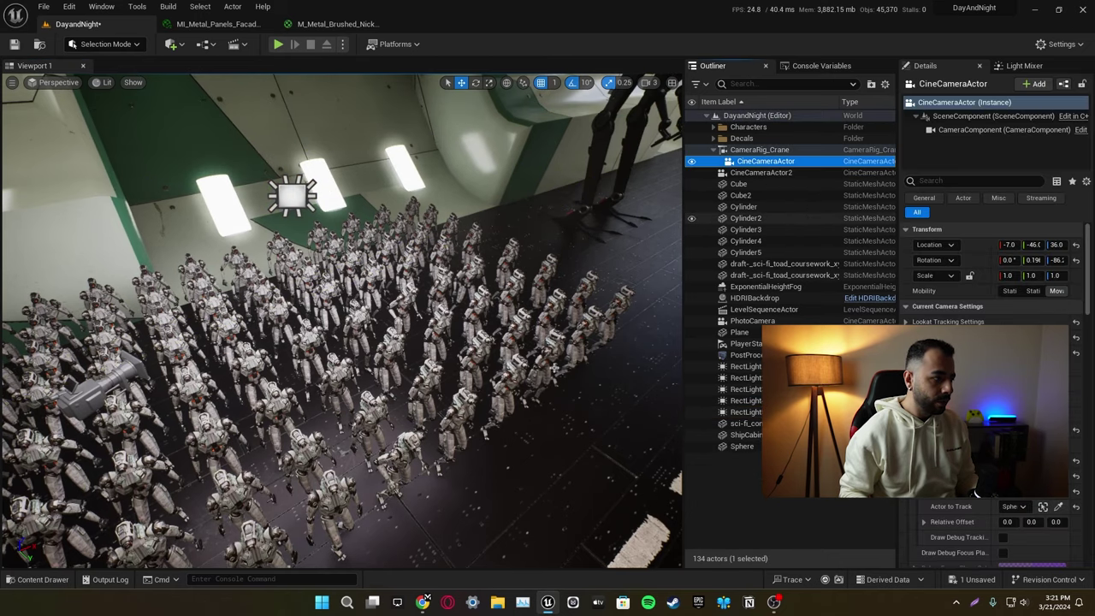
{"action": "left_click", "coordinate": [60, 83]}
{"action": "left_click", "coordinate": [69, 213]}
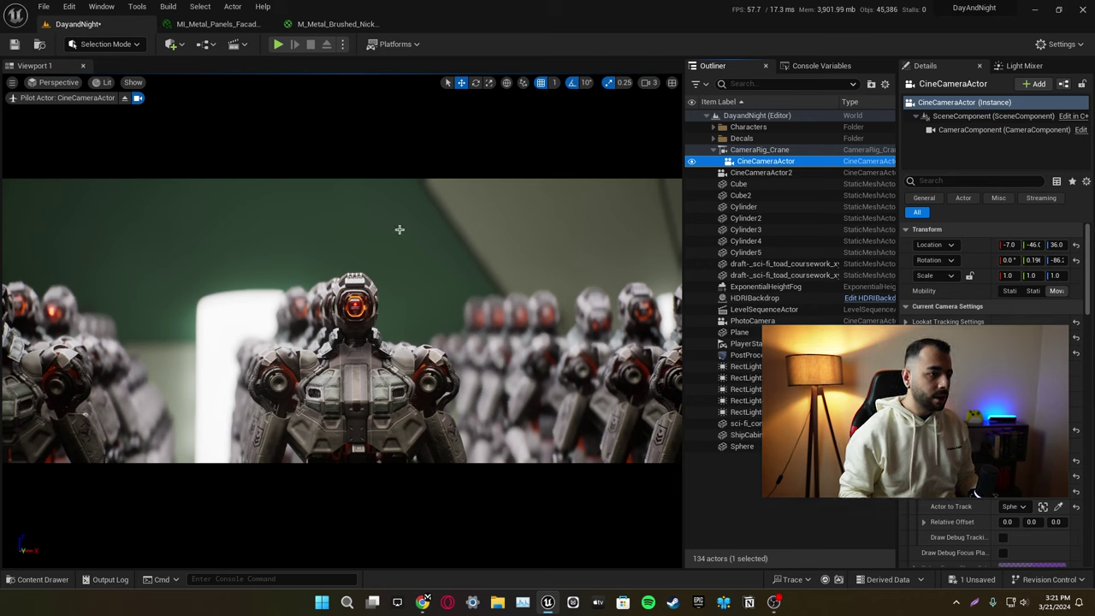
Step: Toggle the visibility of RectLight5 off and on to compare its effect on the robots in the camera shot
{"action": "left_click", "coordinate": [749, 414]}
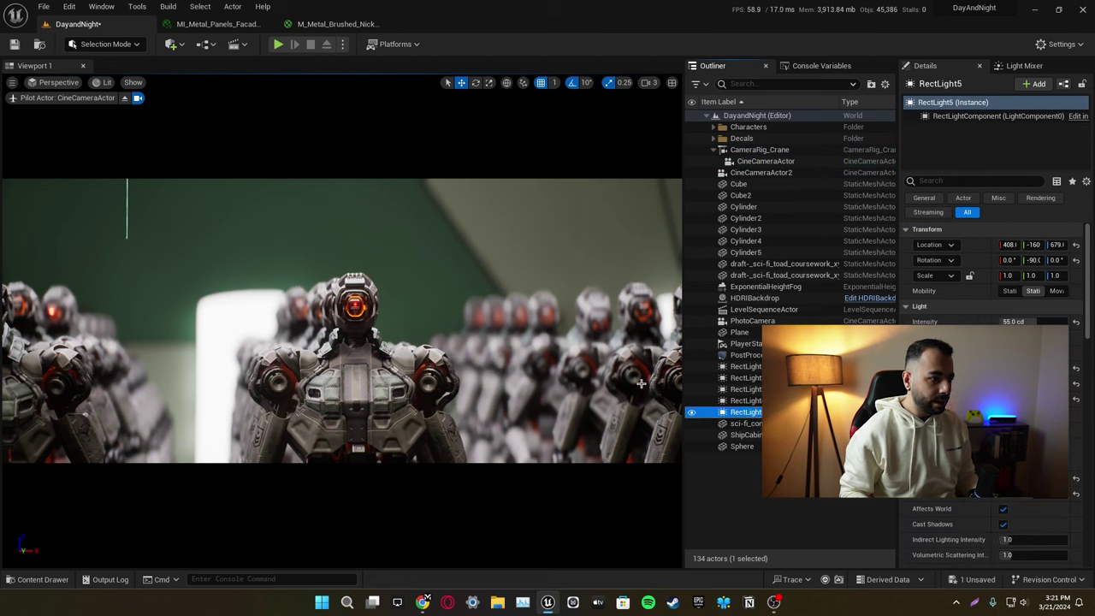
{"action": "left_click", "coordinate": [692, 413]}
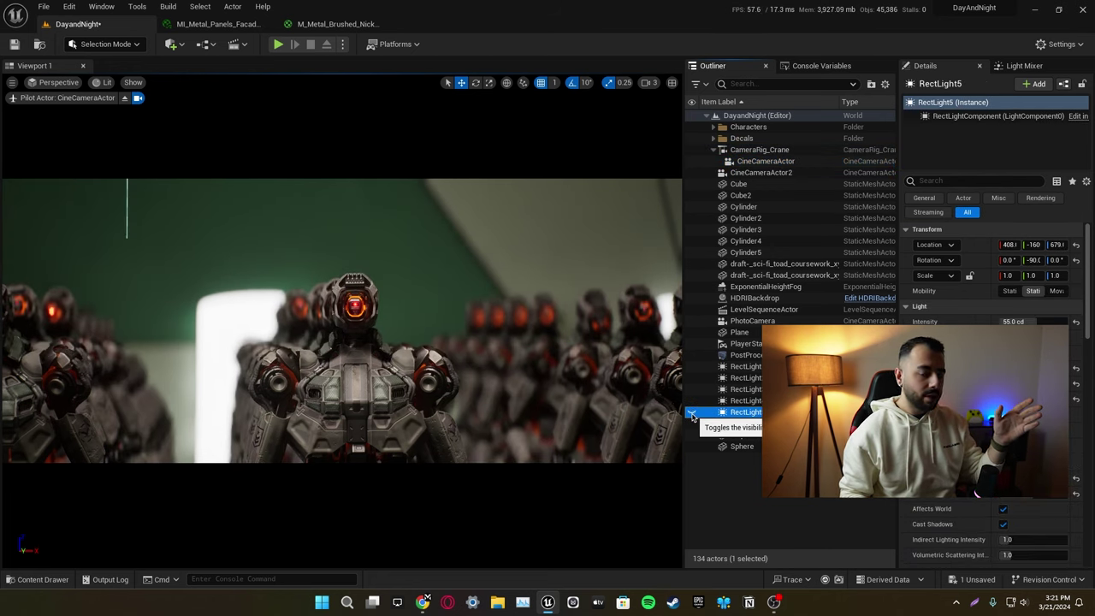
{"action": "left_click", "coordinate": [693, 413]}
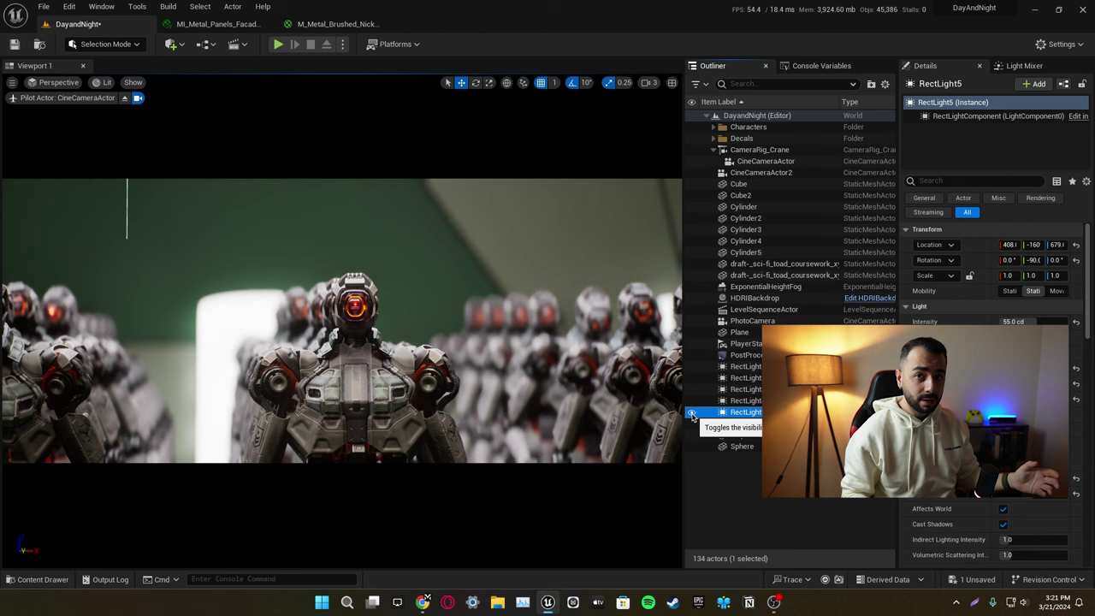
{"action": "left_click", "coordinate": [692, 414]}
{"action": "left_click", "coordinate": [692, 413]}
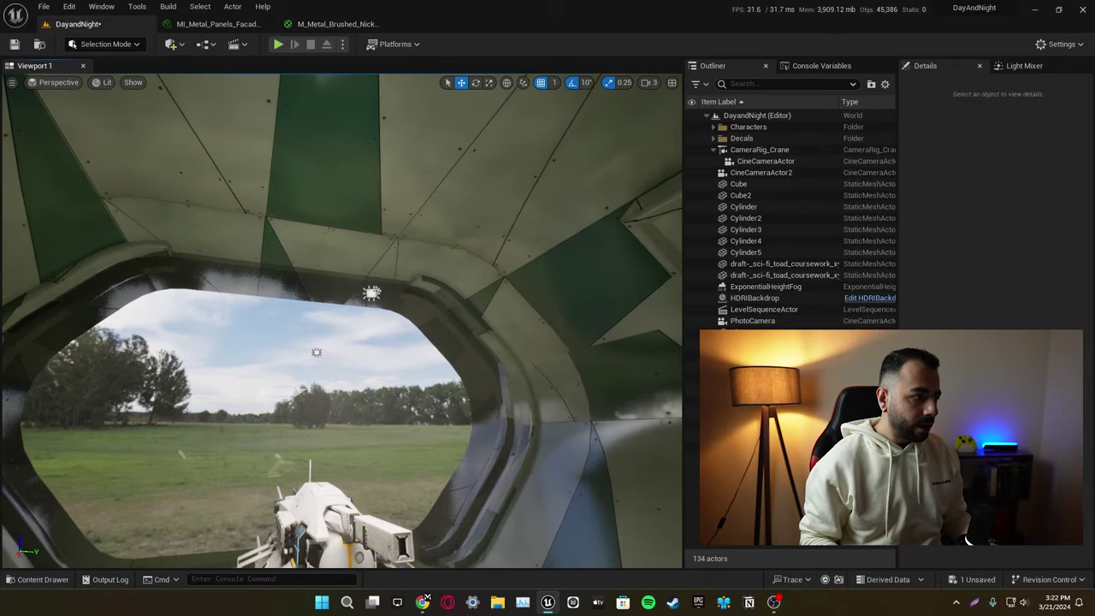
Step: Inspect the rect lights placed along the hangar ceiling, including RectLight and RectLight4, and how they light the walls
{"action": "left_click", "coordinate": [372, 294]}
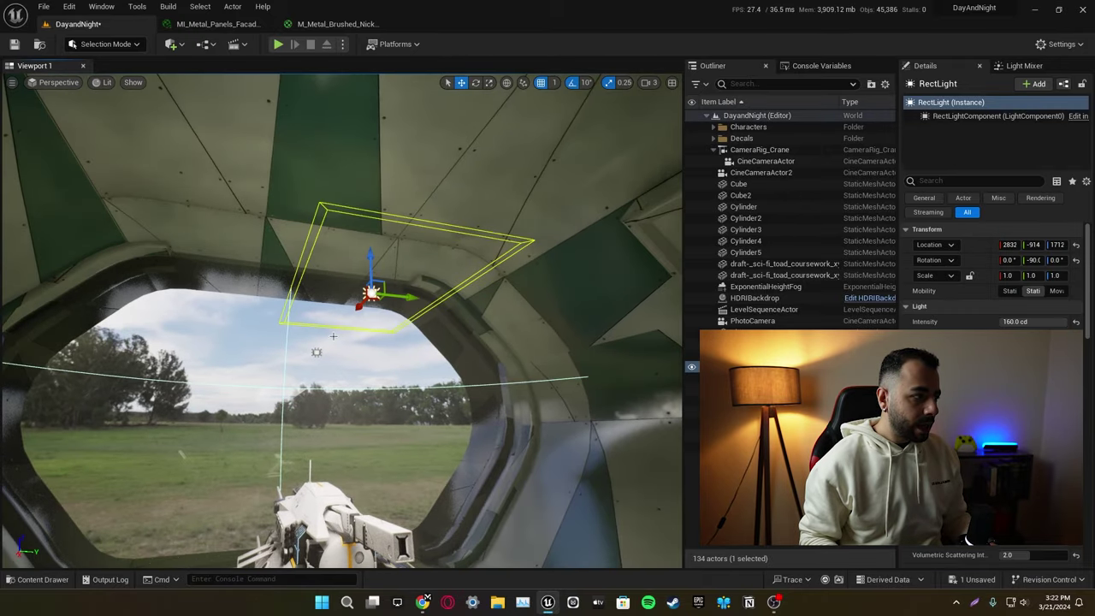
{"action": "left_click", "coordinate": [317, 353]}
{"action": "right_click_drag", "start_coordinate": [311, 368], "coordinate": [607, 351]}
{"action": "key", "text": "w"}
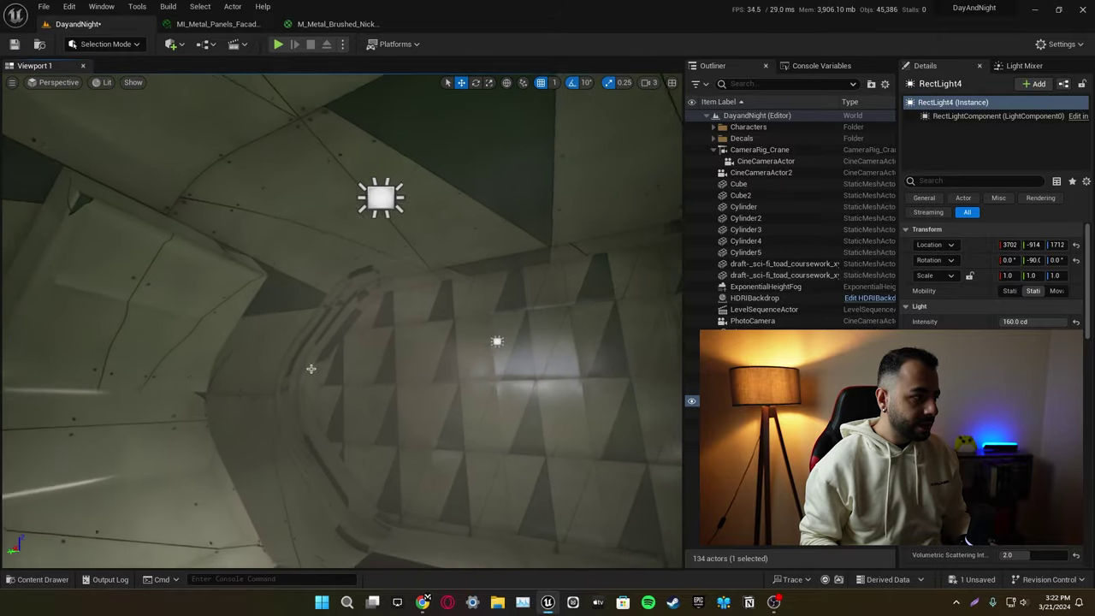
{"action": "left_click", "coordinate": [392, 175]}
{"action": "left_click", "coordinate": [505, 343]}
{"action": "right_click_drag", "start_coordinate": [505, 343], "coordinate": [602, 299]}
{"action": "key", "text": "w"}
{"action": "key", "text": "w"}
{"action": "key", "text": "w"}
{"action": "key", "text": "Escape"}
{"action": "key", "text": "w"}
{"action": "right_click_drag", "start_coordinate": [240, 295], "coordinate": [312, 365]}
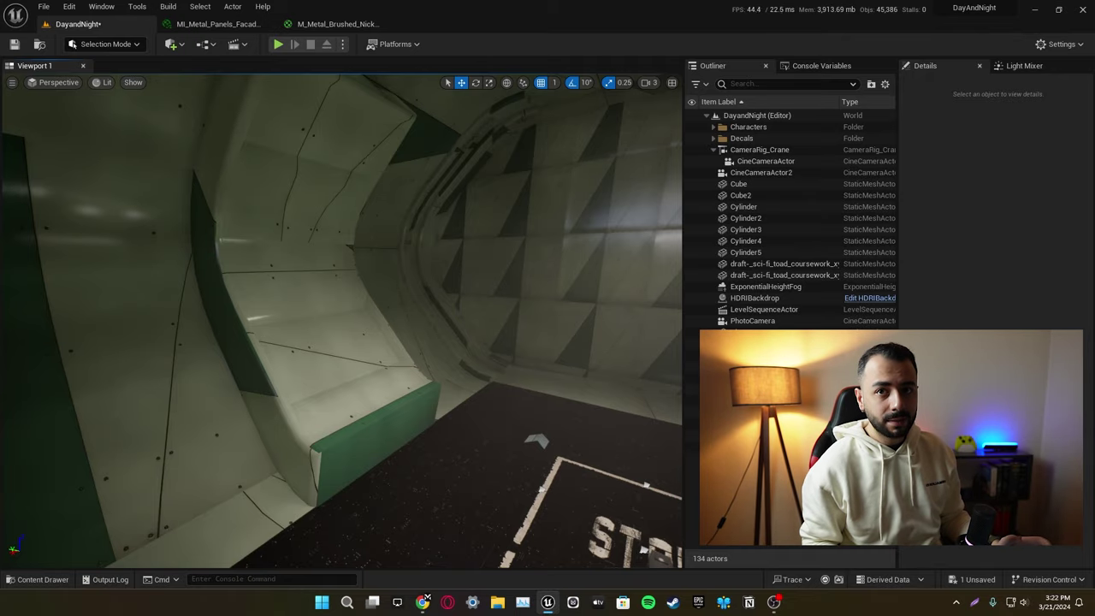
Step: Select the HDRIBackdrop actor, view its approaching_storm_4k cubemap texture and close the texture
{"action": "right_click_drag", "start_coordinate": [342, 320], "coordinate": [402, 333]}
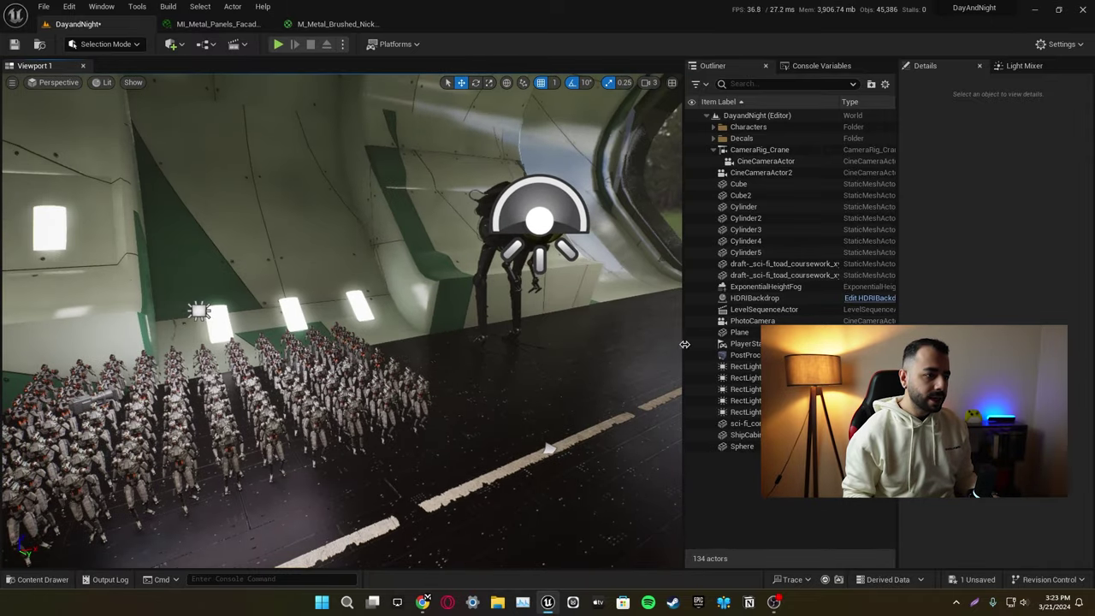
{"action": "left_click", "coordinate": [766, 297]}
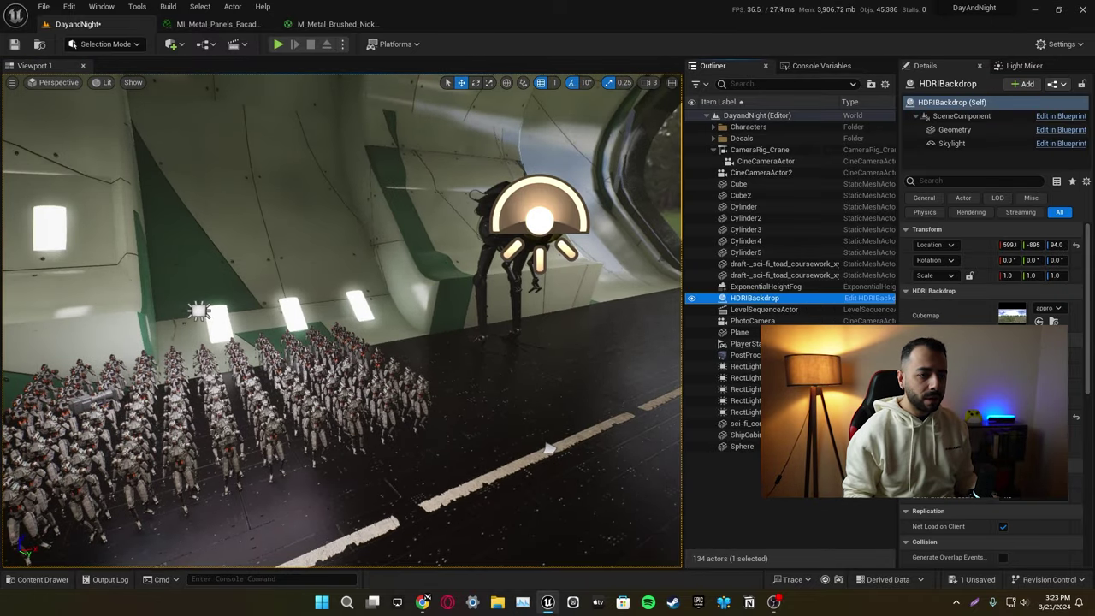
{"action": "double_click", "coordinate": [1010, 315]}
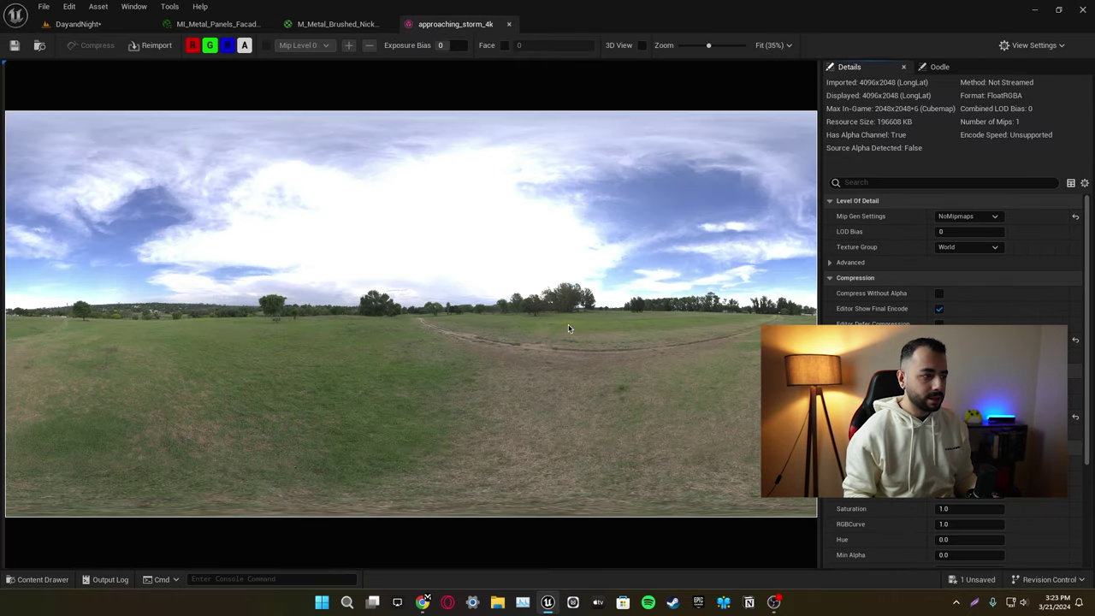
{"action": "left_click", "coordinate": [509, 23]}
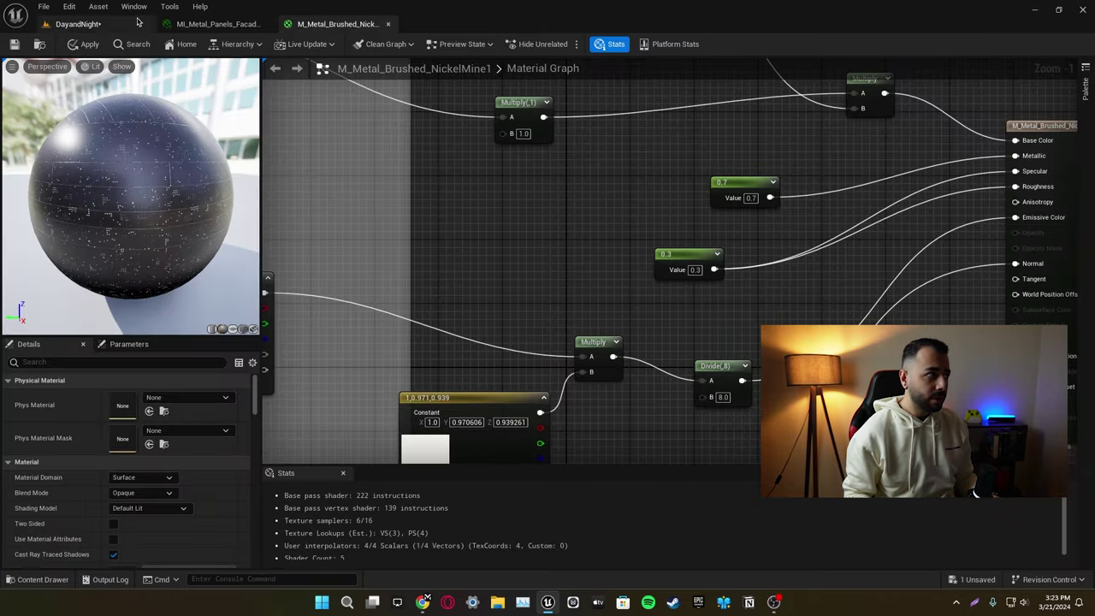
Step: Return to the DayandNight level and view the HDRI backdrop through the hangar opening behind the ship
{"action": "left_click", "coordinate": [137, 21]}
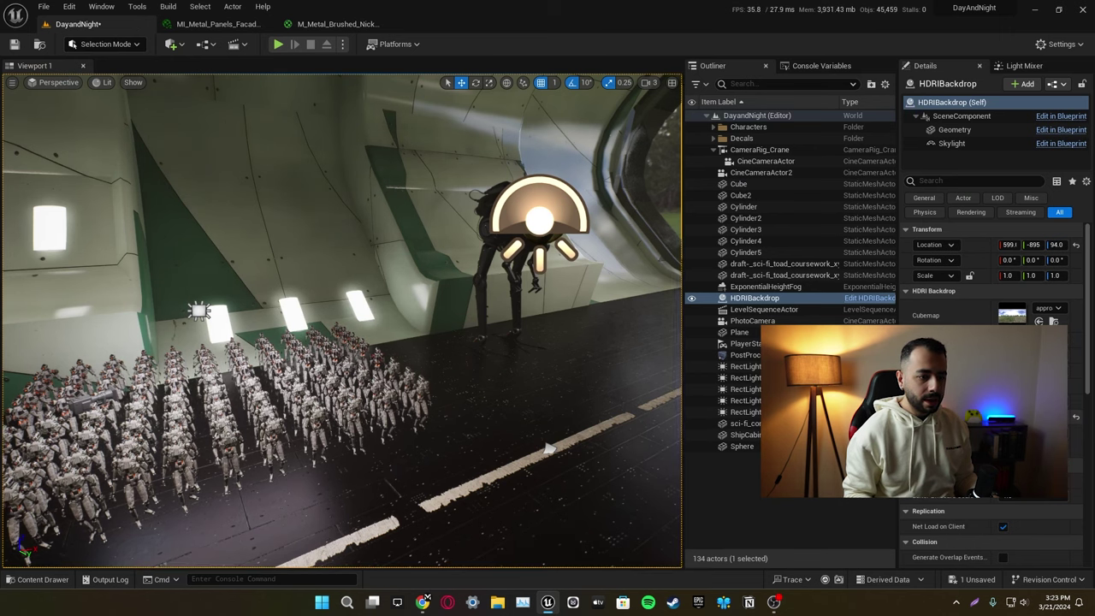
{"action": "right_click_drag", "start_coordinate": [597, 378], "coordinate": [799, 378]}
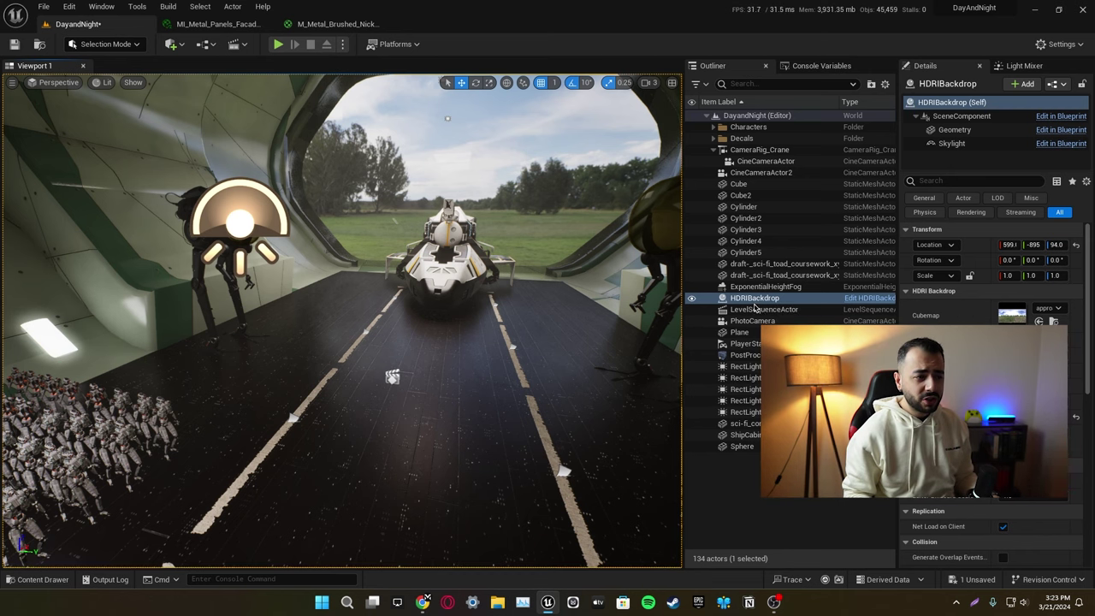
{"action": "left_click", "coordinate": [741, 481]}
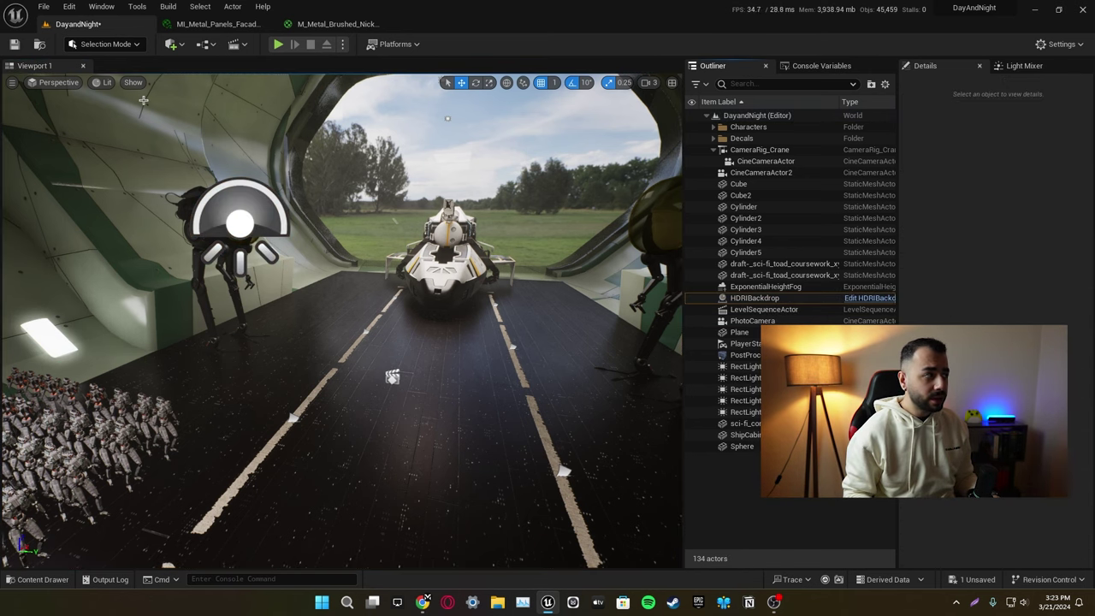
Step: Search the plugins for HDRI to check the HDRIBackdrop plugin, and close the plugin browser
{"action": "left_click", "coordinate": [70, 7]}
{"action": "left_click", "coordinate": [99, 181]}
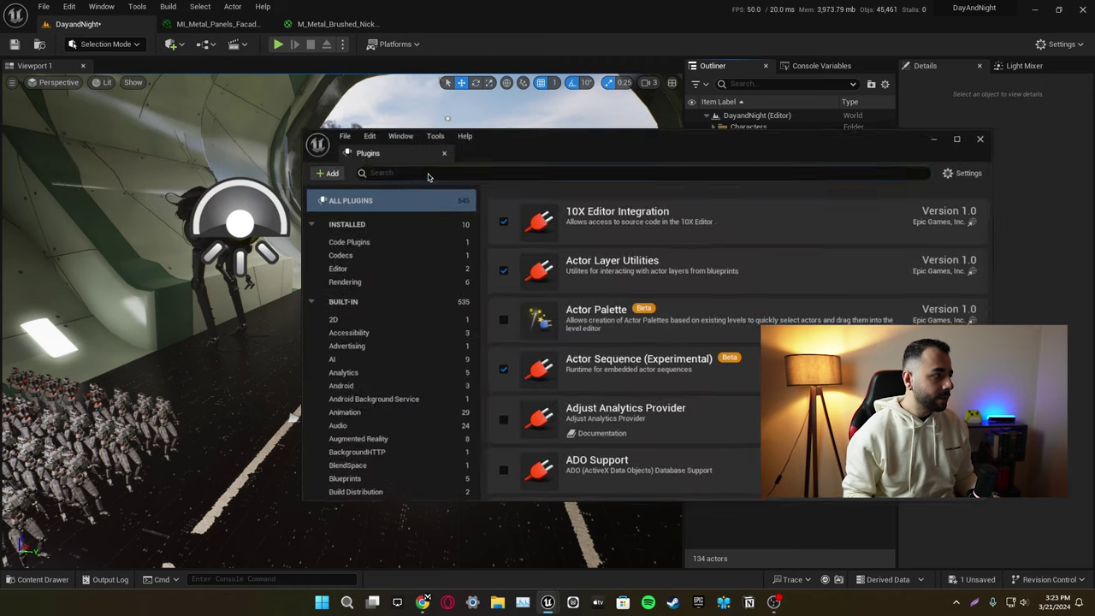
{"action": "type", "text": "HDRI"}
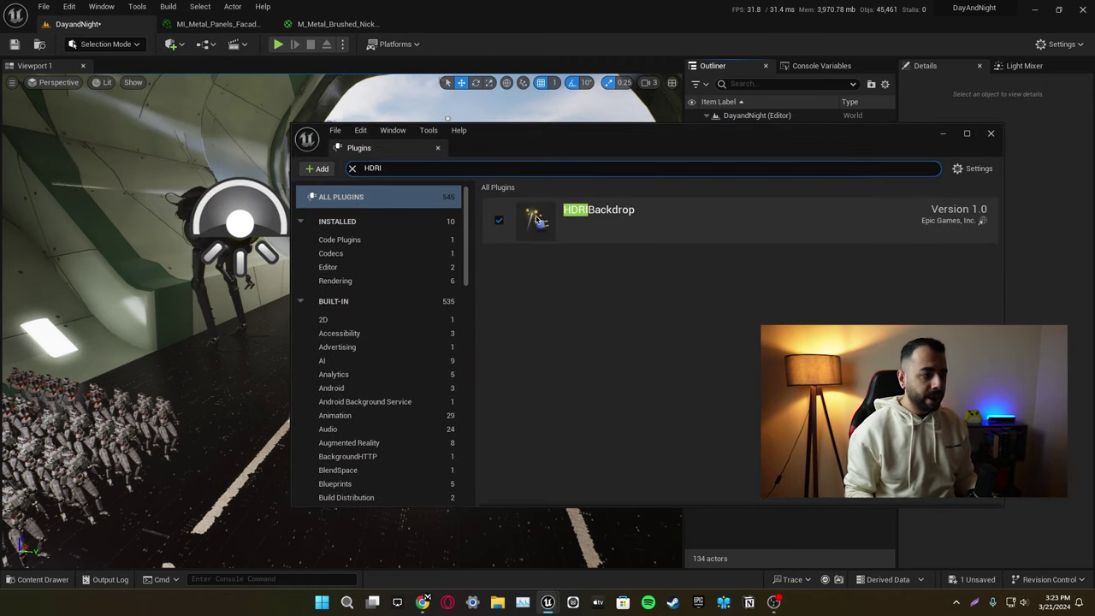
{"action": "left_click", "coordinate": [990, 134]}
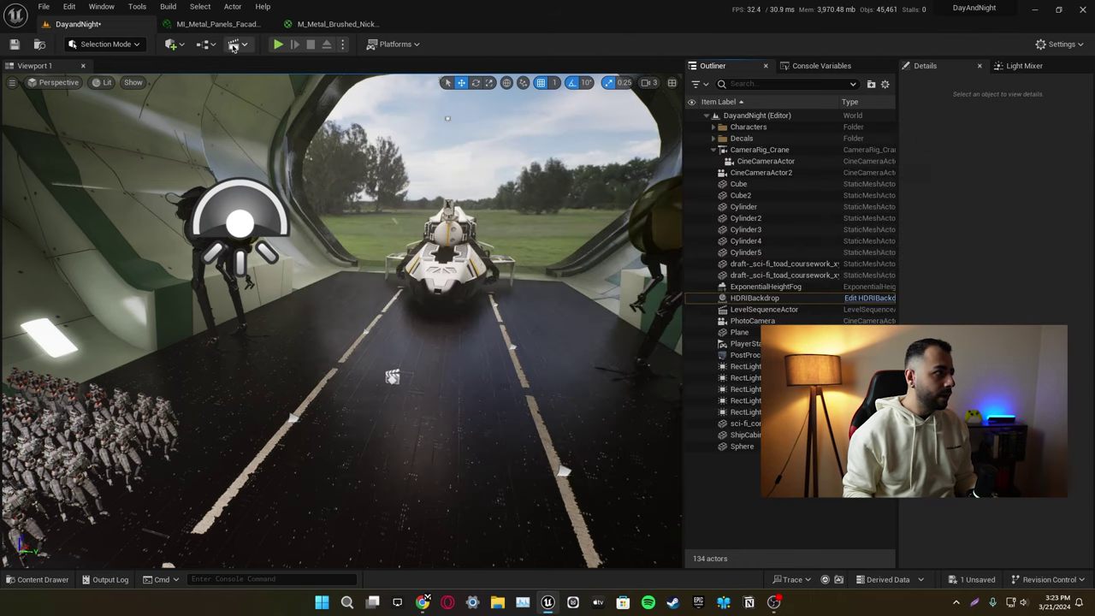
Step: Locate the HDRI Backdrop actor among the placeable lights
{"action": "left_click", "coordinate": [176, 45]}
{"action": "mouse_move", "coordinate": [208, 154]}
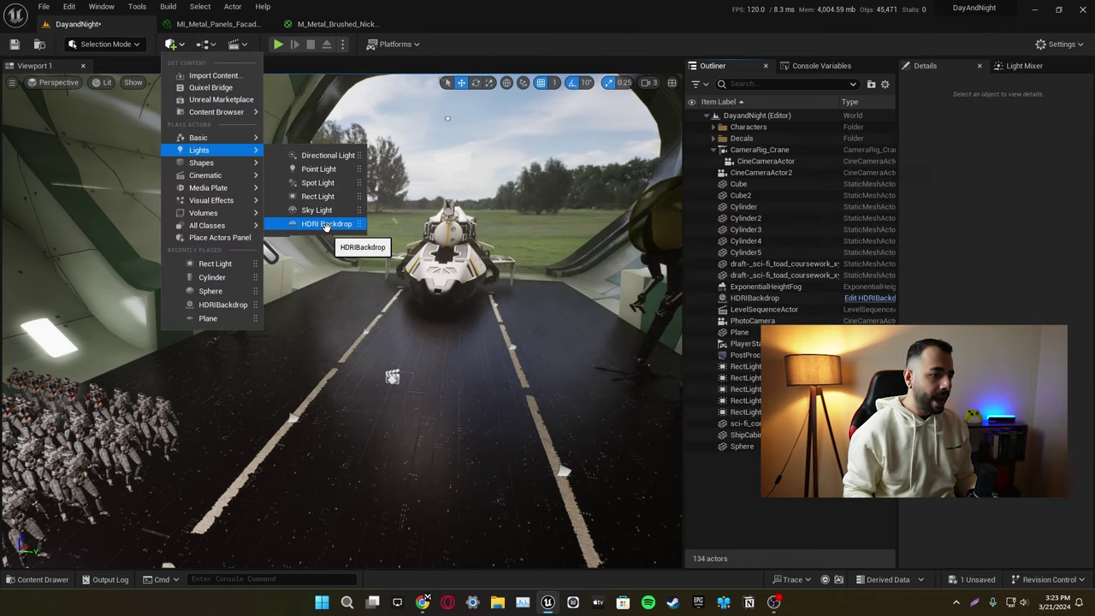
{"action": "left_click", "coordinate": [326, 225]}
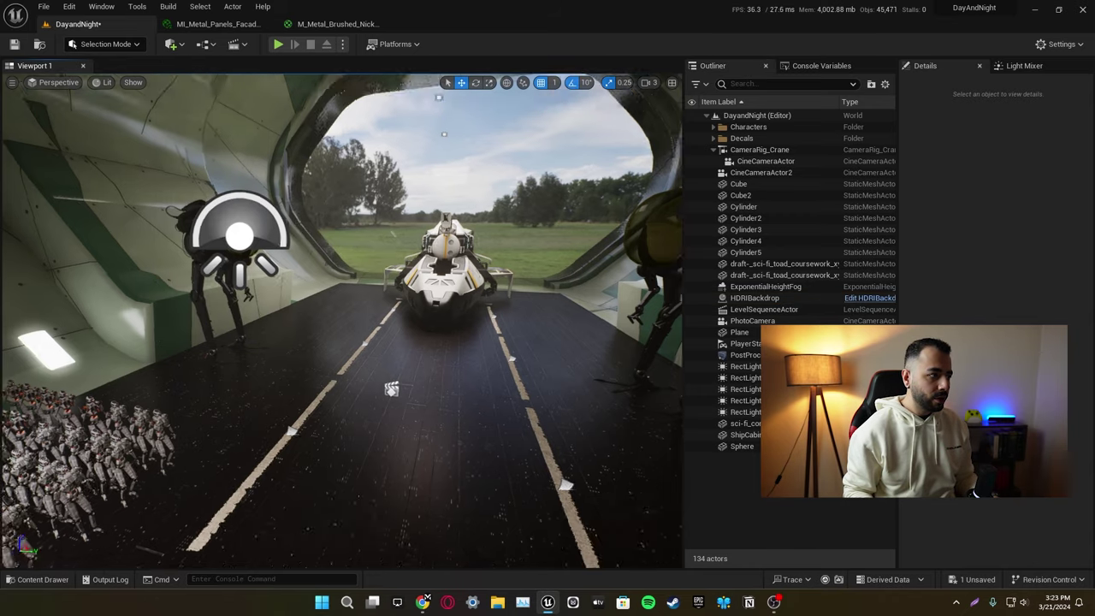
Step: Examine the PostProcessVolume's Lumen Global Illumination and Lumen Reflections settings
{"action": "right_click_drag", "start_coordinate": [342, 257], "coordinate": [274, 283]}
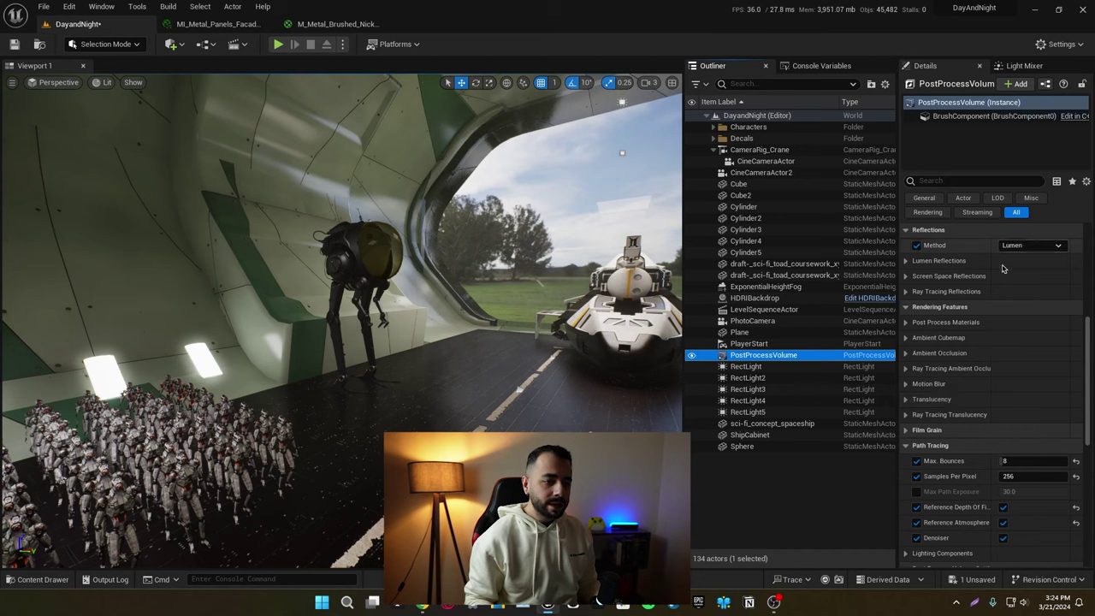
{"action": "scroll", "coordinate": [970, 325], "scroll_direction": "up", "scroll_amount": 2}
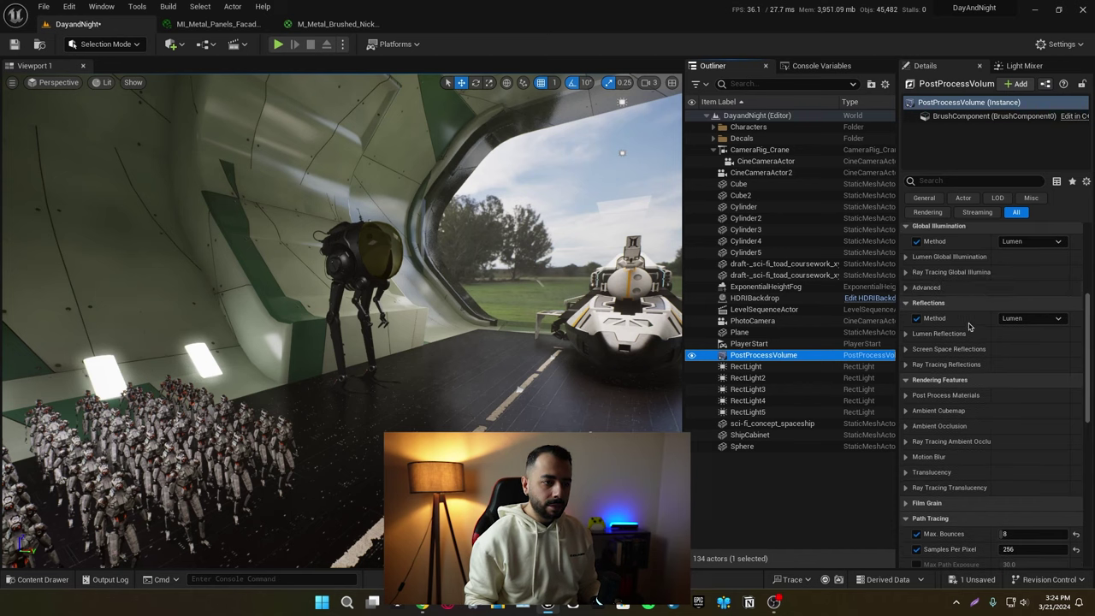
{"action": "left_click", "coordinate": [906, 258]}
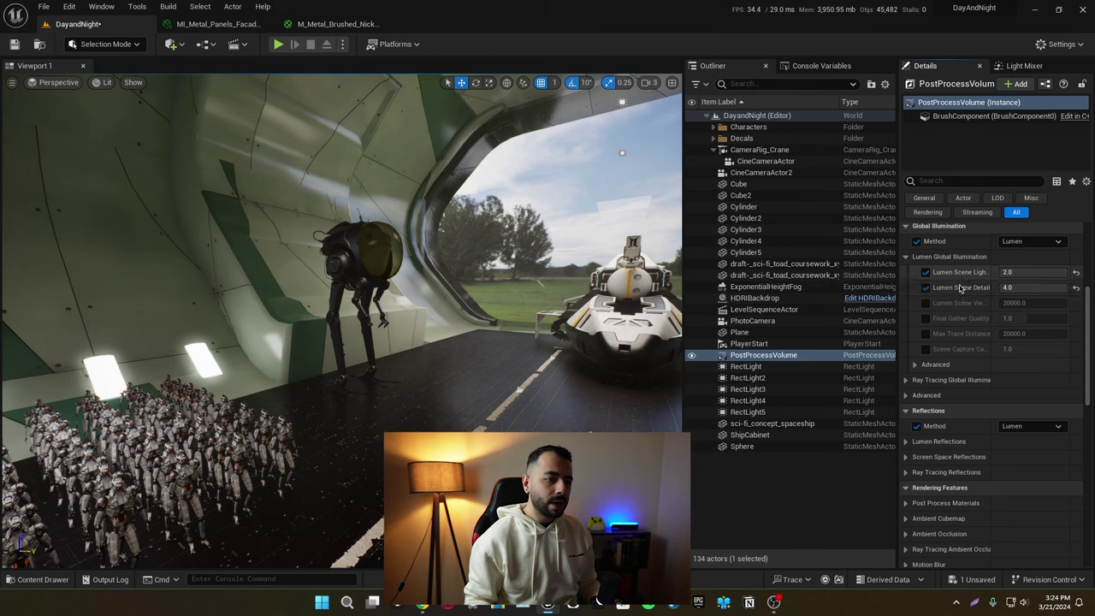
{"action": "left_click", "coordinate": [906, 257]}
{"action": "left_click", "coordinate": [906, 334]}
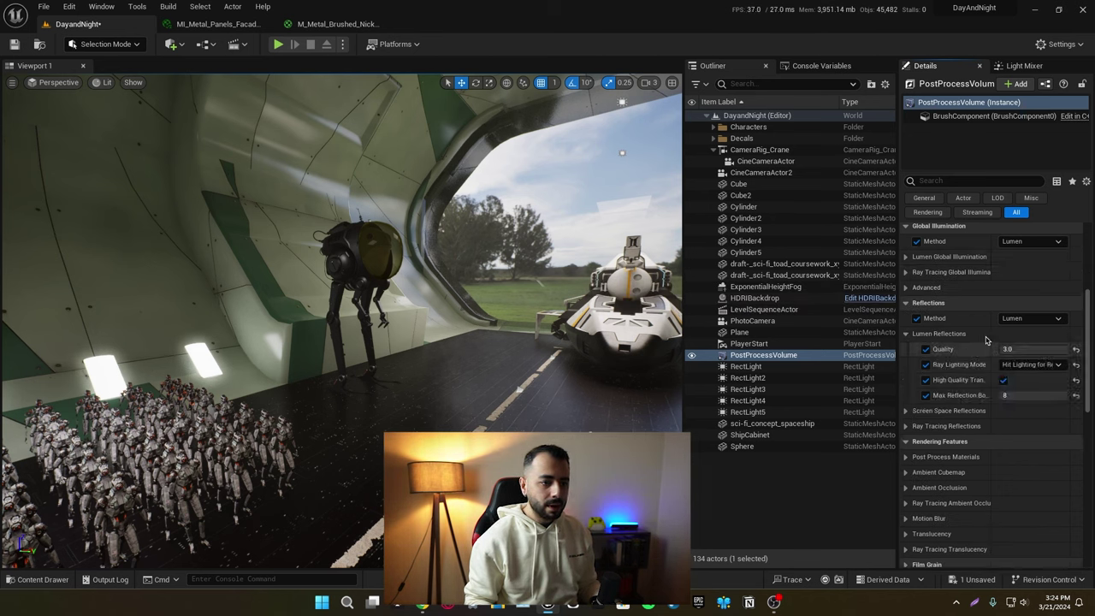
Step: Compare the hangar wall reflections with Ray Lighting Mode set to Project Default and back to Hit Lighting for Reflections
{"action": "right_click_drag", "start_coordinate": [342, 321], "coordinate": [402, 377]}
{"action": "key", "text": "w"}
{"action": "key", "text": "w"}
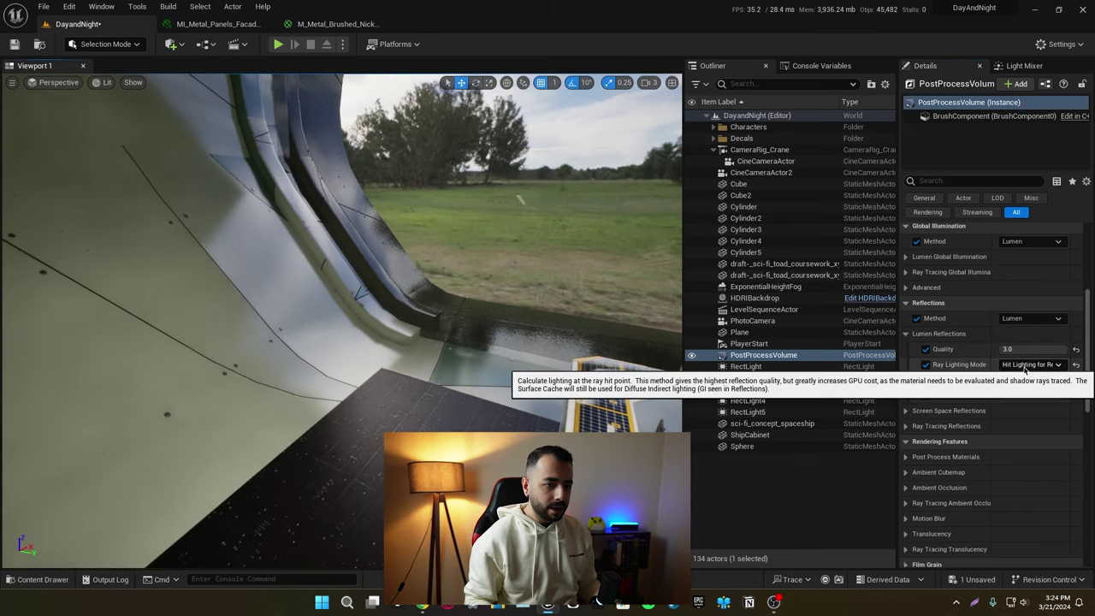
{"action": "left_click", "coordinate": [1026, 367]}
{"action": "left_click", "coordinate": [1026, 377]}
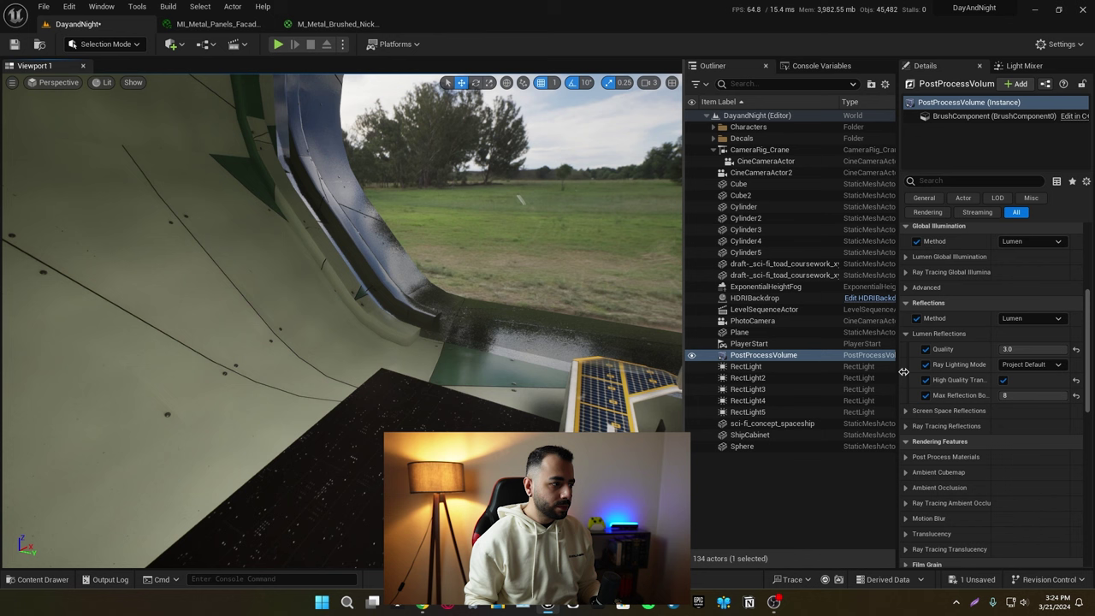
{"action": "left_click", "coordinate": [1033, 367]}
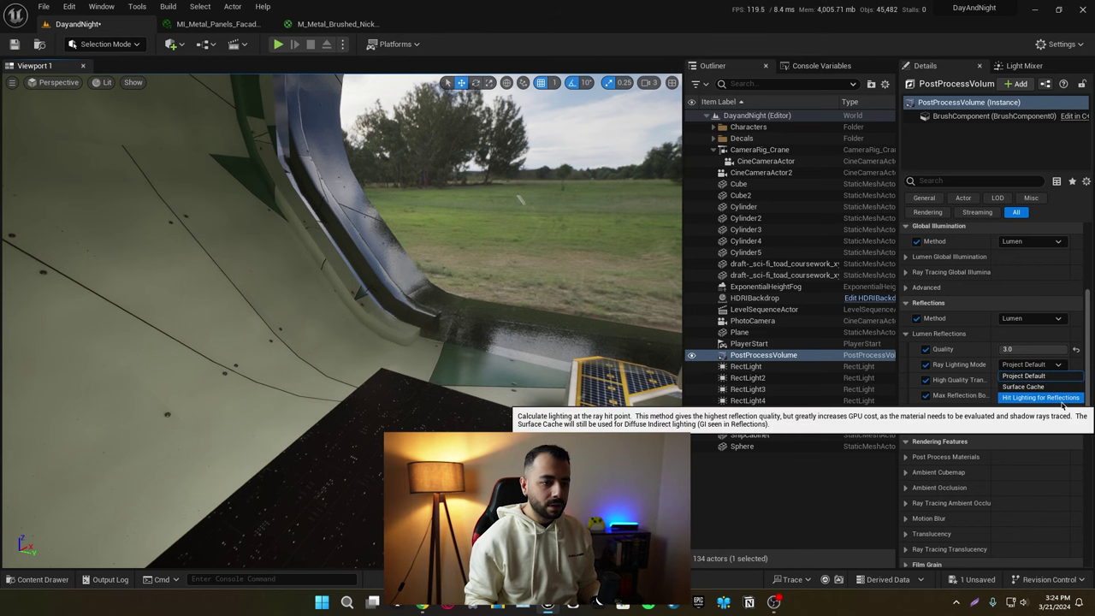
{"action": "left_click", "coordinate": [1061, 399]}
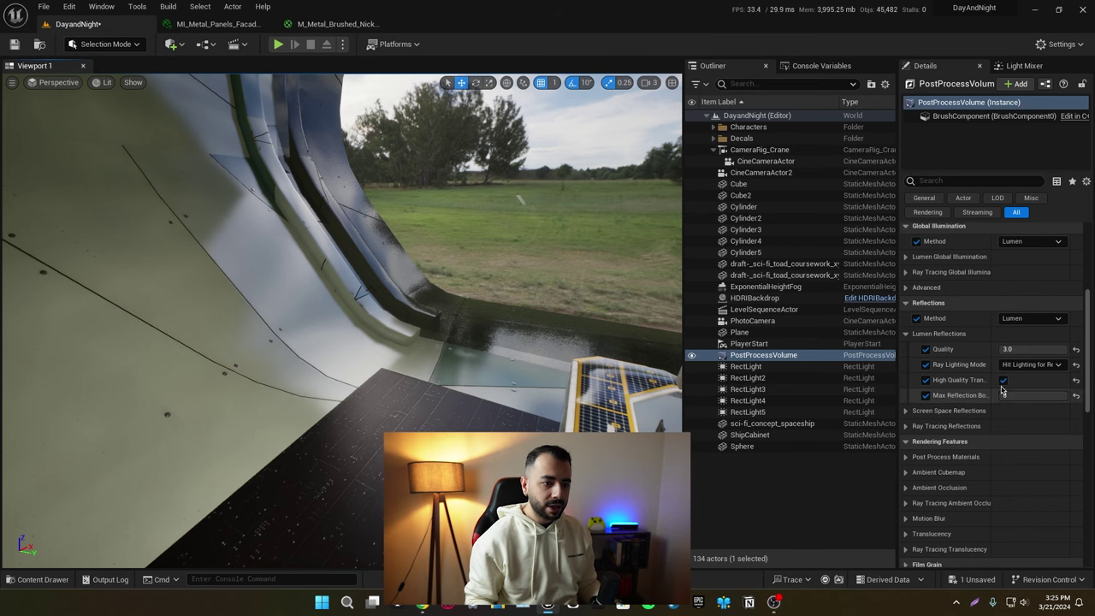
Step: Check High Quality Translucency reflections around the ship and hangar, and review the Ray Tracing Translucency settings
{"action": "left_click", "coordinate": [1003, 381]}
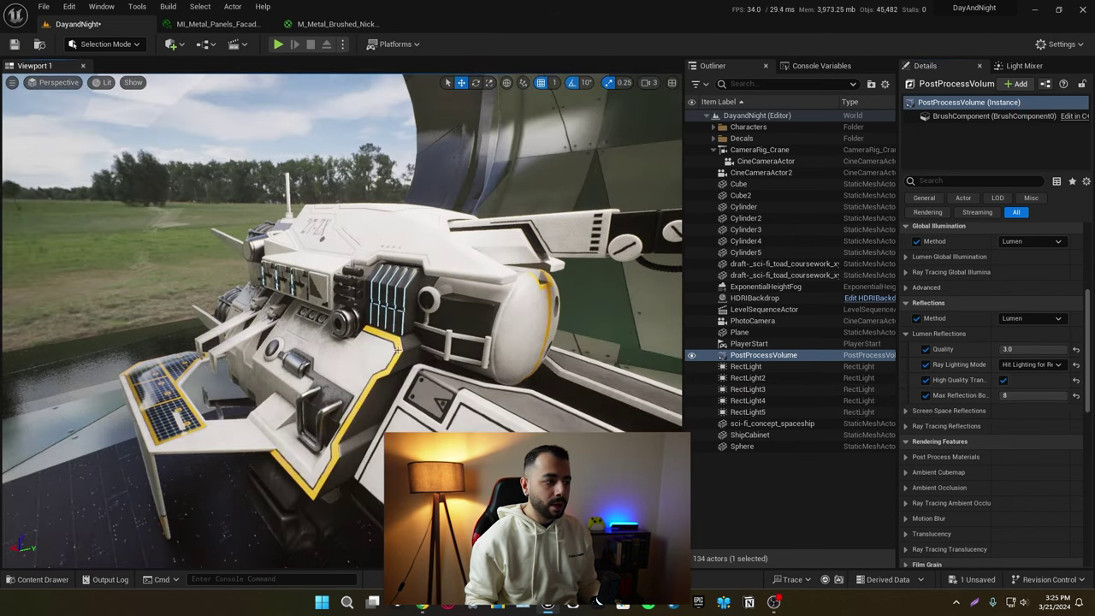
{"action": "right_click_drag", "start_coordinate": [397, 349], "coordinate": [754, 479]}
{"action": "scroll", "coordinate": [1004, 431], "scroll_direction": "down", "scroll_amount": 8}
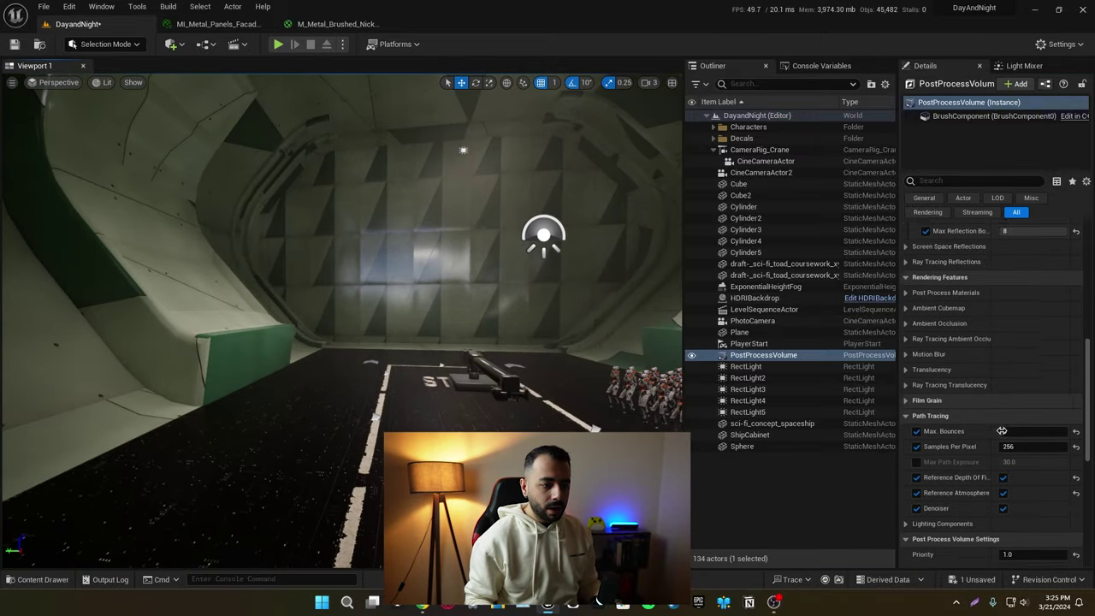
{"action": "left_click", "coordinate": [908, 294]}
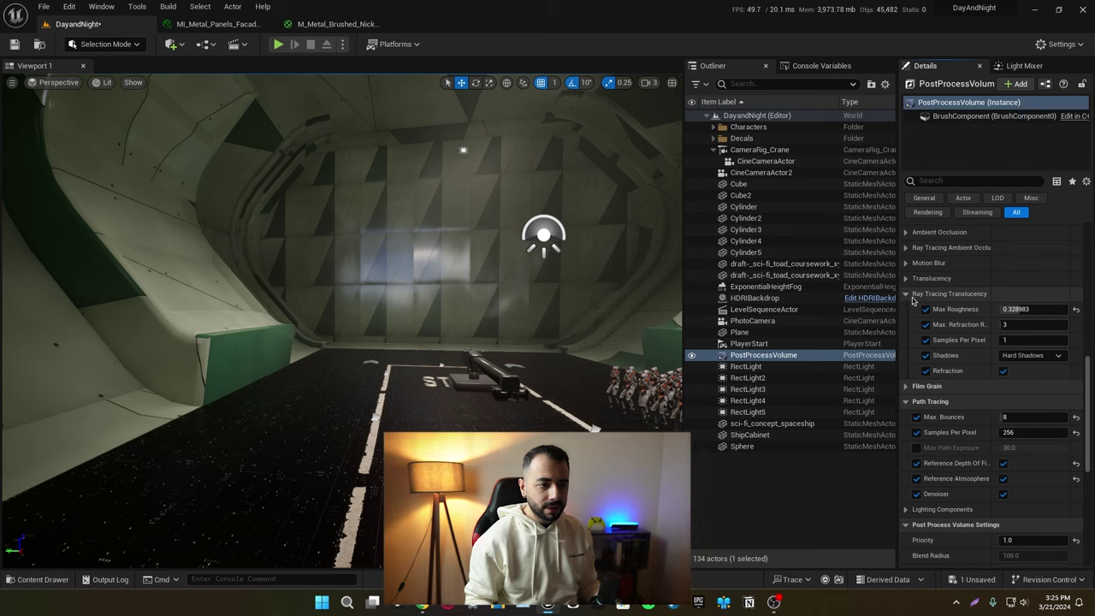
{"action": "left_click", "coordinate": [912, 294]}
Step: Compare Raster and Ray Tracing translucency at the hangar opening, leaving the Translucency Type on Ray Tracing
{"action": "left_click", "coordinate": [924, 278]}
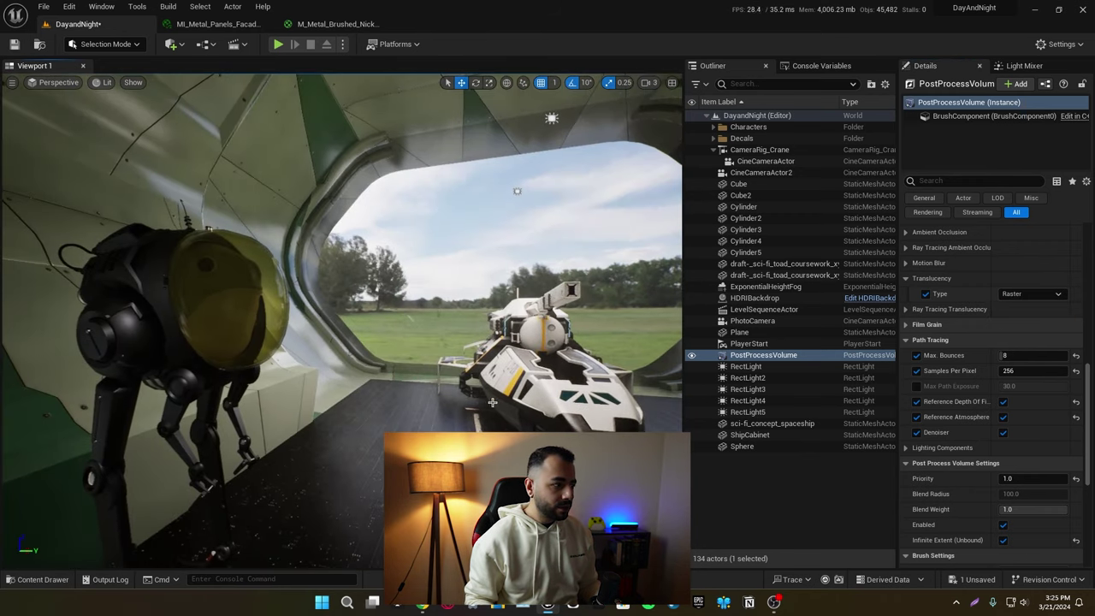
{"action": "right_click_drag", "start_coordinate": [493, 402], "coordinate": [554, 402]}
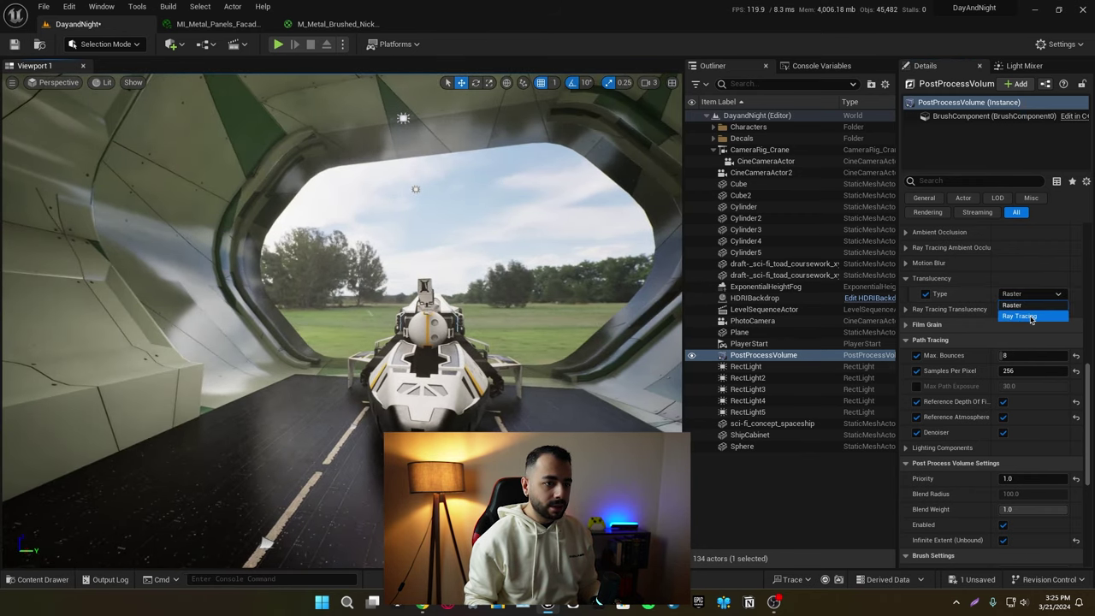
{"action": "left_click", "coordinate": [1029, 317]}
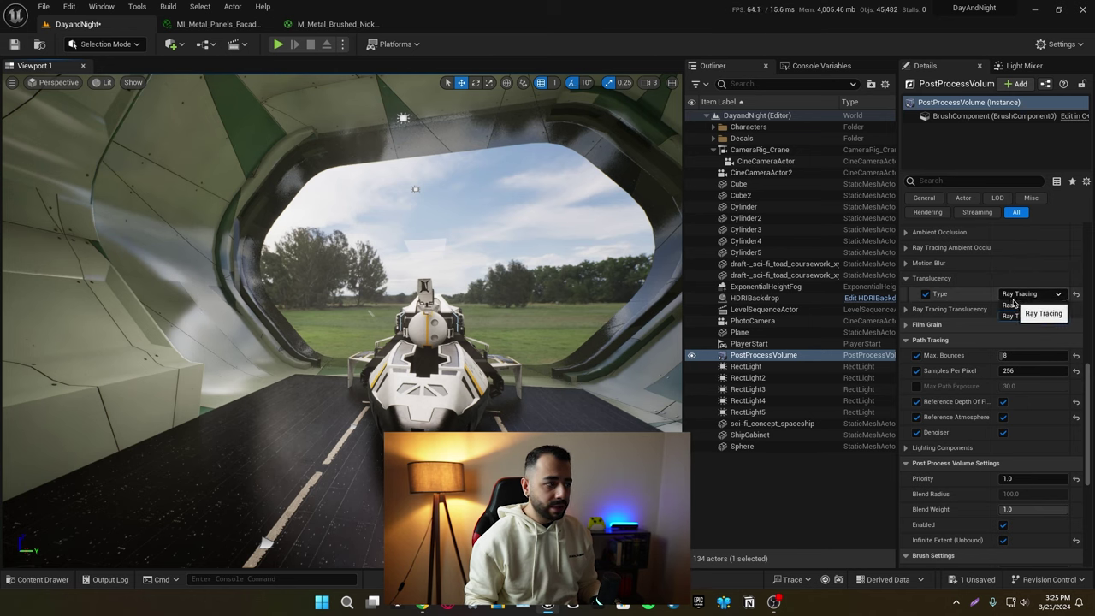
{"action": "left_click", "coordinate": [1013, 305]}
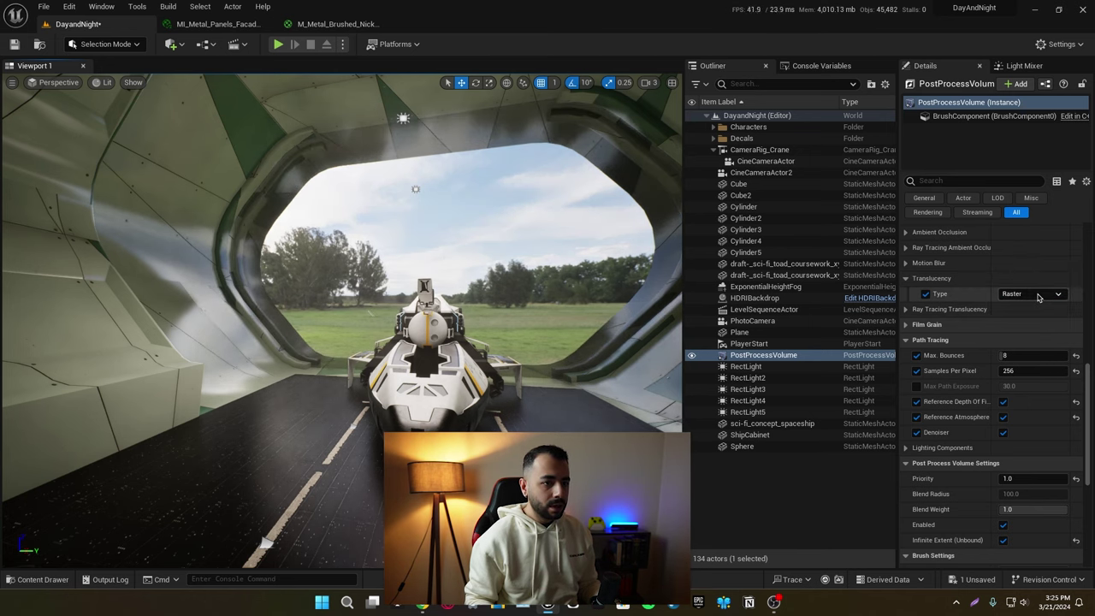
{"action": "left_click", "coordinate": [1031, 317]}
Step: Inspect the CameraRig_Crane in front of the robot formation and the preview of its attached CineCameraActor
{"action": "right_click_drag", "start_coordinate": [522, 341], "coordinate": [111, 393]}
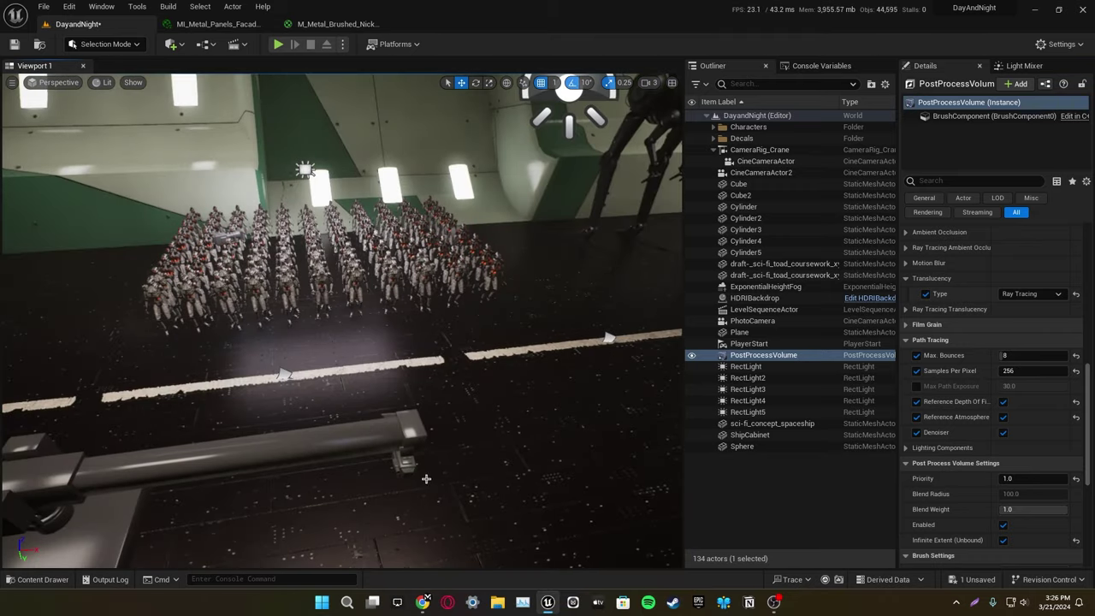
{"action": "left_click", "coordinate": [425, 479]}
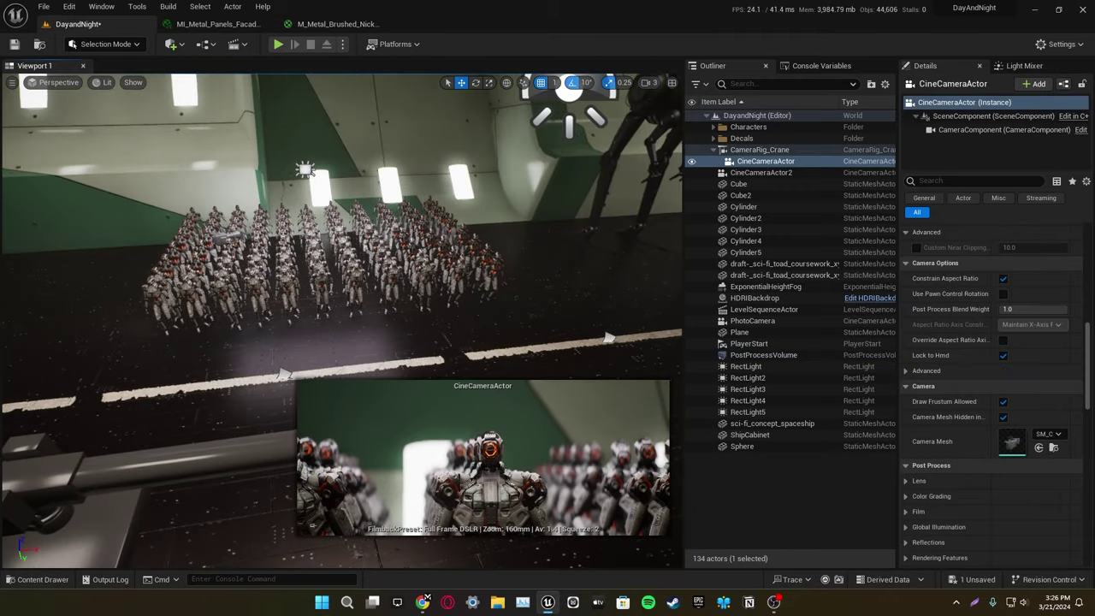
{"action": "right_click_drag", "start_coordinate": [198, 318], "coordinate": [171, 368]}
{"action": "left_click", "coordinate": [760, 150]}
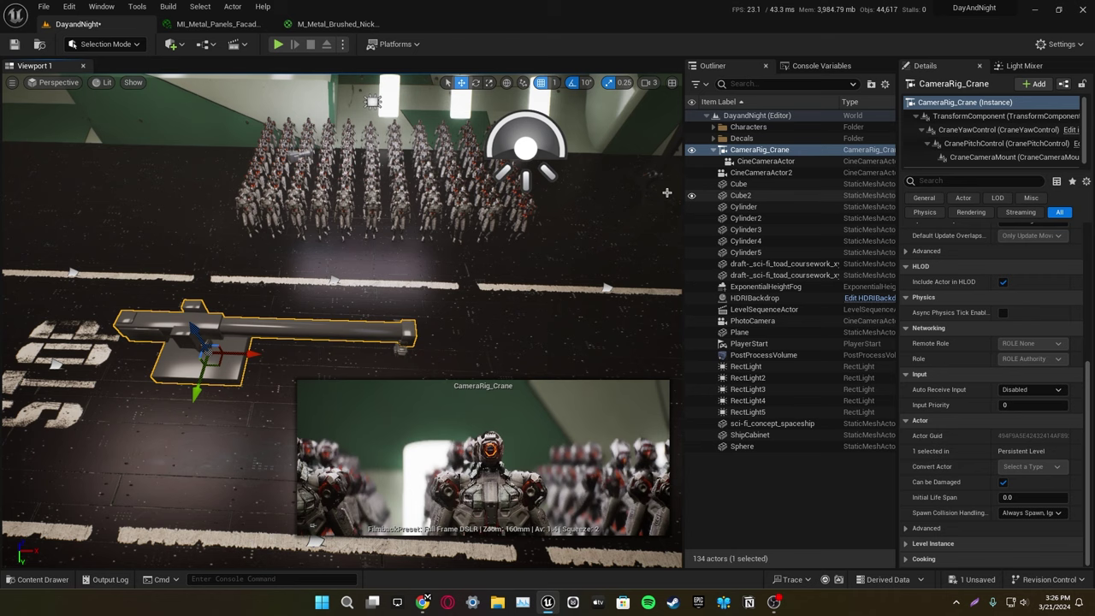
{"action": "left_click", "coordinate": [808, 162]}
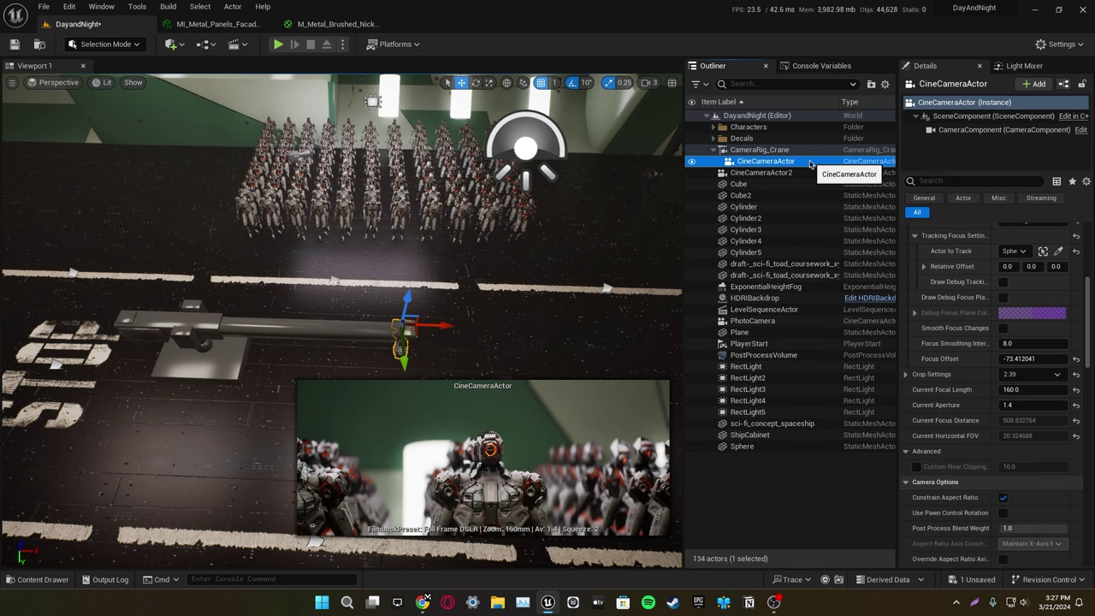
{"action": "left_click", "coordinate": [230, 331]}
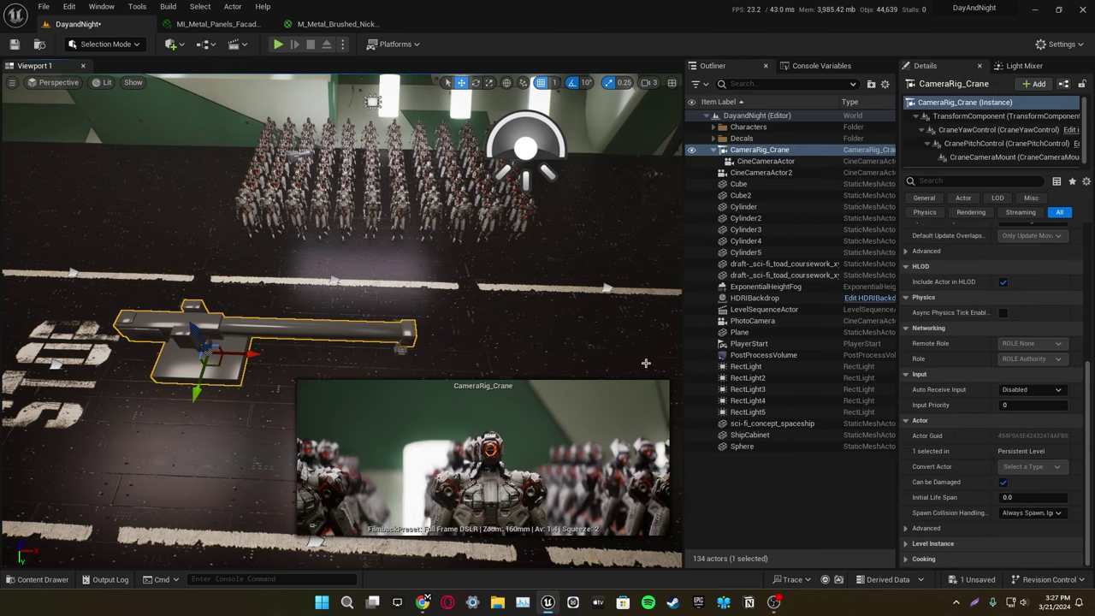
{"action": "left_click", "coordinate": [834, 464]}
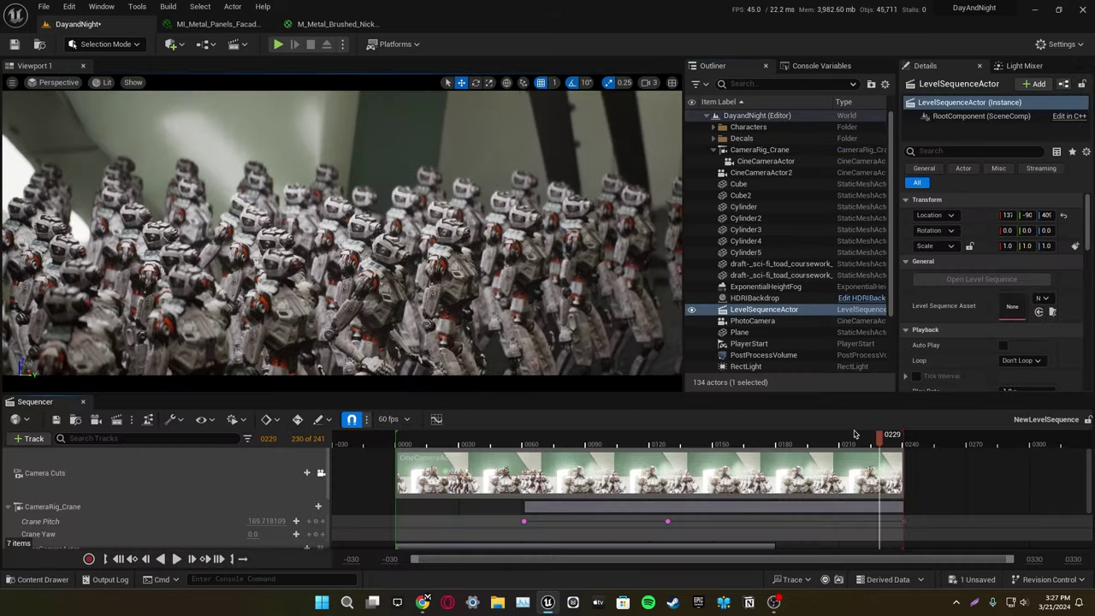
Step: Scrub NewLevelSequence back to frame 1 through the cine camera to review the robot shot
{"action": "left_click_drag", "start_coordinate": [880, 438], "coordinate": [561, 486]}
{"action": "scroll", "coordinate": [197, 492], "scroll_direction": "down", "scroll_amount": 2}
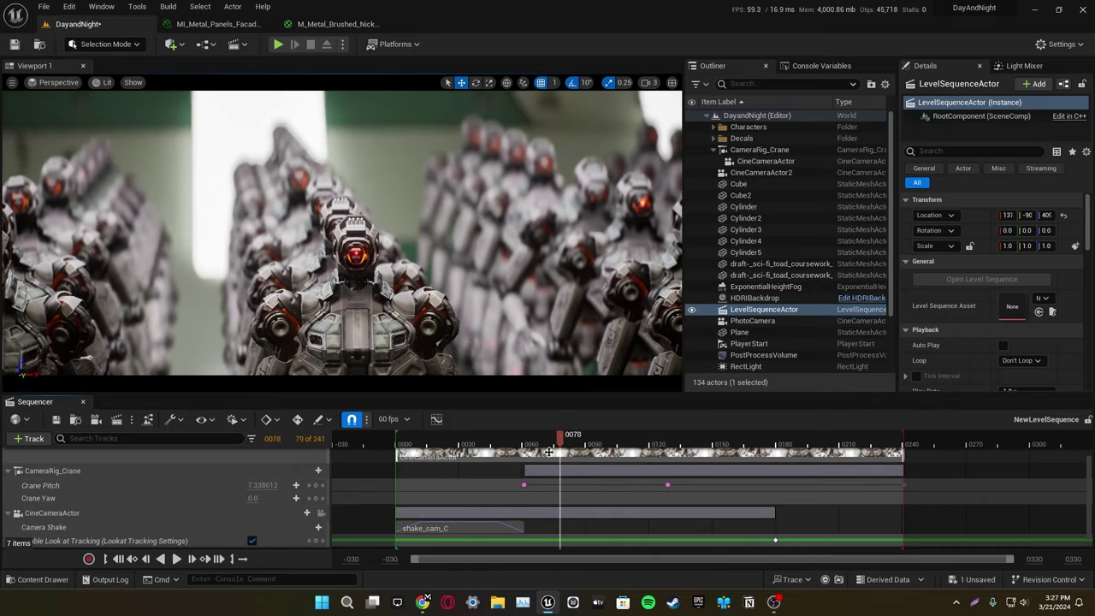
{"action": "left_click_drag", "start_coordinate": [561, 440], "coordinate": [398, 451]}
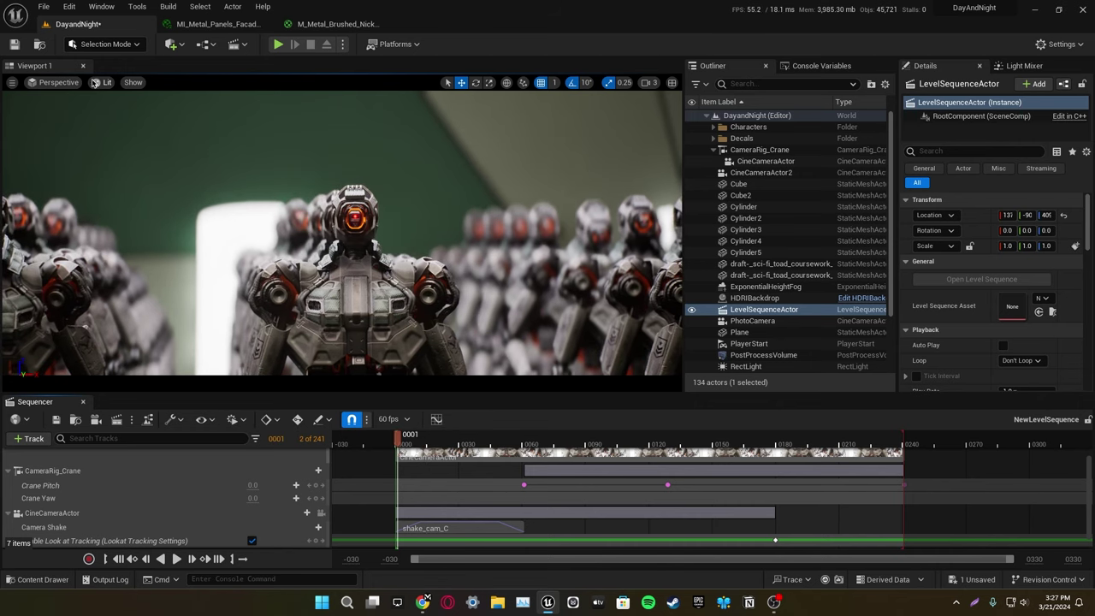
Step: Unlock the viewport from the camera cuts and scrub to frame 215 and back to frame 1 to watch the crane move
{"action": "scroll", "coordinate": [304, 499], "scroll_direction": "up", "scroll_amount": 2}
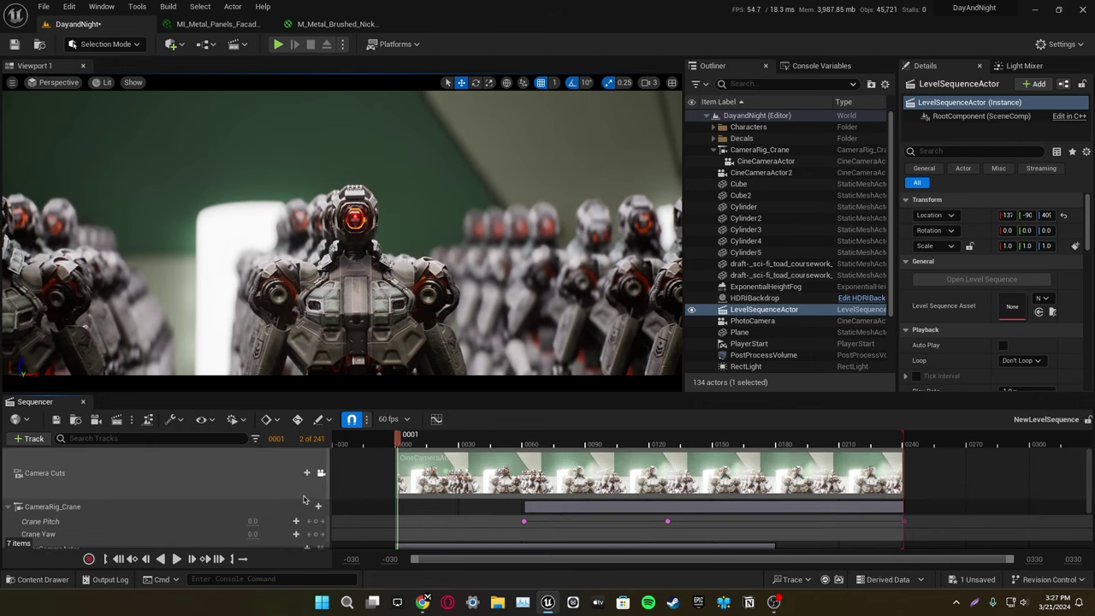
{"action": "left_click", "coordinate": [320, 477]}
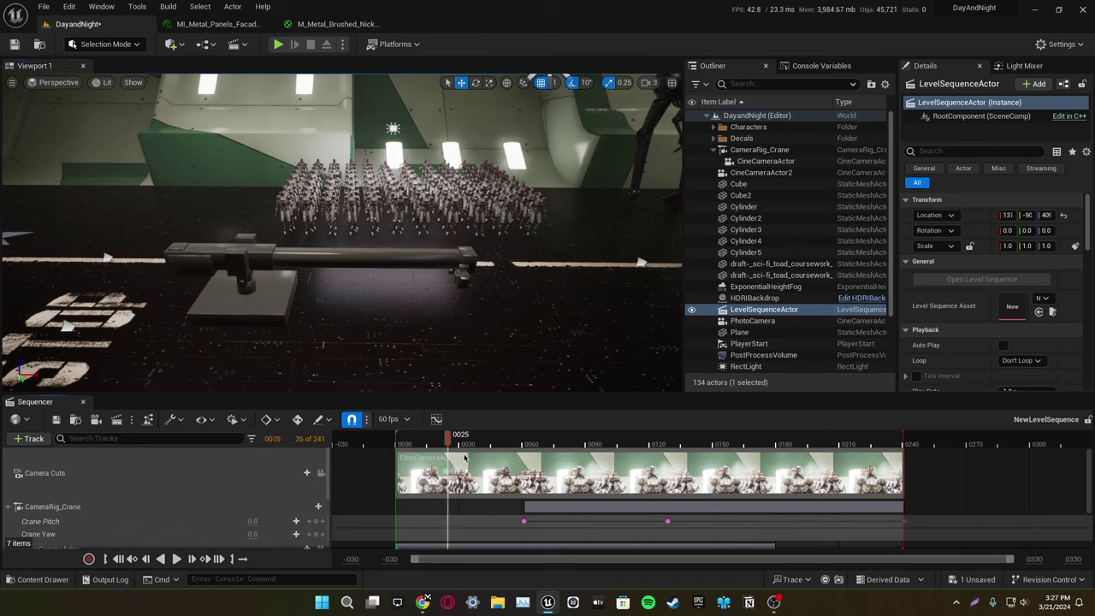
{"action": "left_click_drag", "start_coordinate": [464, 459], "coordinate": [848, 465]}
{"action": "right_click_drag", "start_coordinate": [494, 379], "coordinate": [557, 411]}
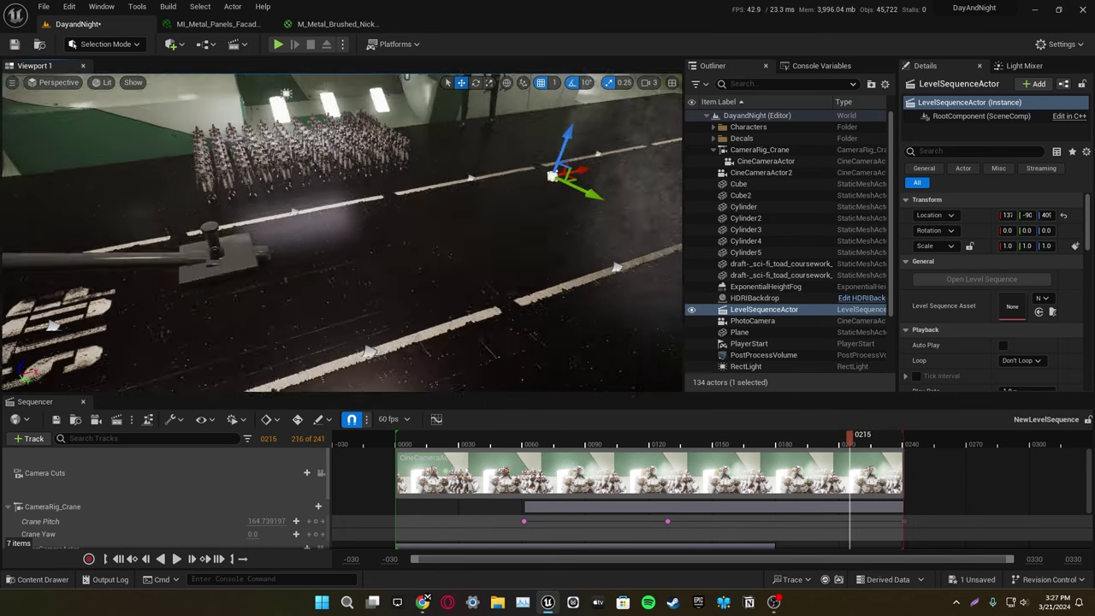
{"action": "mouse_move", "coordinate": [552, 366]}
{"action": "right_mouse_down"}
{"action": "mouse_move", "coordinate": [479, 359]}
{"action": "mouse_move", "coordinate": [551, 367]}
{"action": "right_mouse_up"}
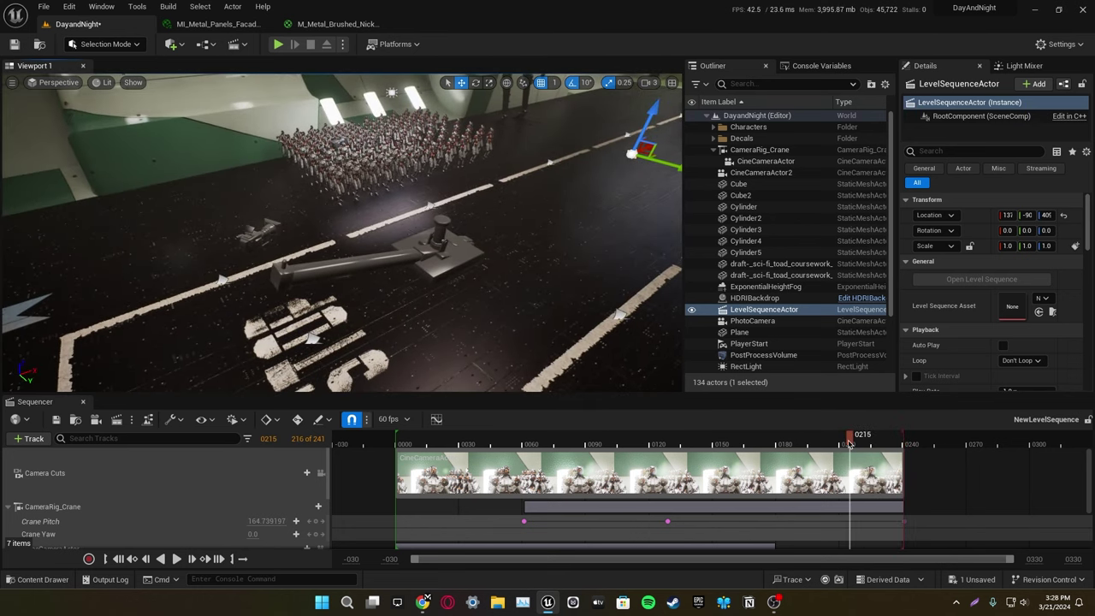
{"action": "left_click_drag", "start_coordinate": [849, 442], "coordinate": [398, 473]}
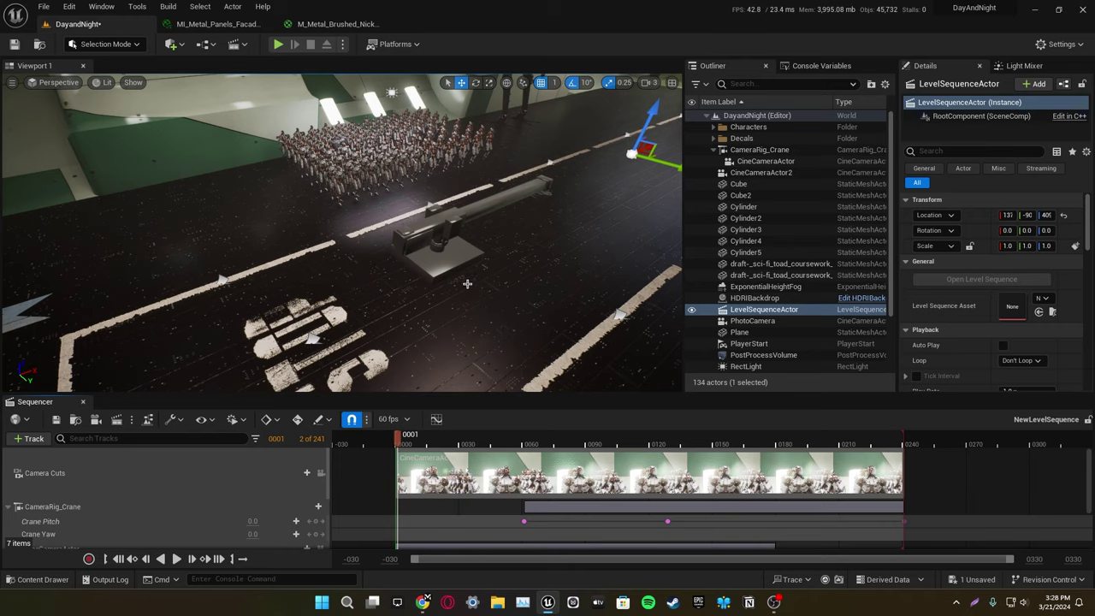
Step: Select the Sphere tracking target and focus the view on it among the robots
{"action": "mouse_move", "coordinate": [467, 283]}
{"action": "right_mouse_down"}
{"action": "mouse_move", "coordinate": [505, 222]}
{"action": "mouse_move", "coordinate": [488, 274]}
{"action": "mouse_move", "coordinate": [462, 291]}
{"action": "mouse_move", "coordinate": [467, 283]}
{"action": "mouse_move", "coordinate": [399, 281]}
{"action": "right_mouse_up"}
{"action": "key", "text": "w"}
{"action": "key", "text": "s"}
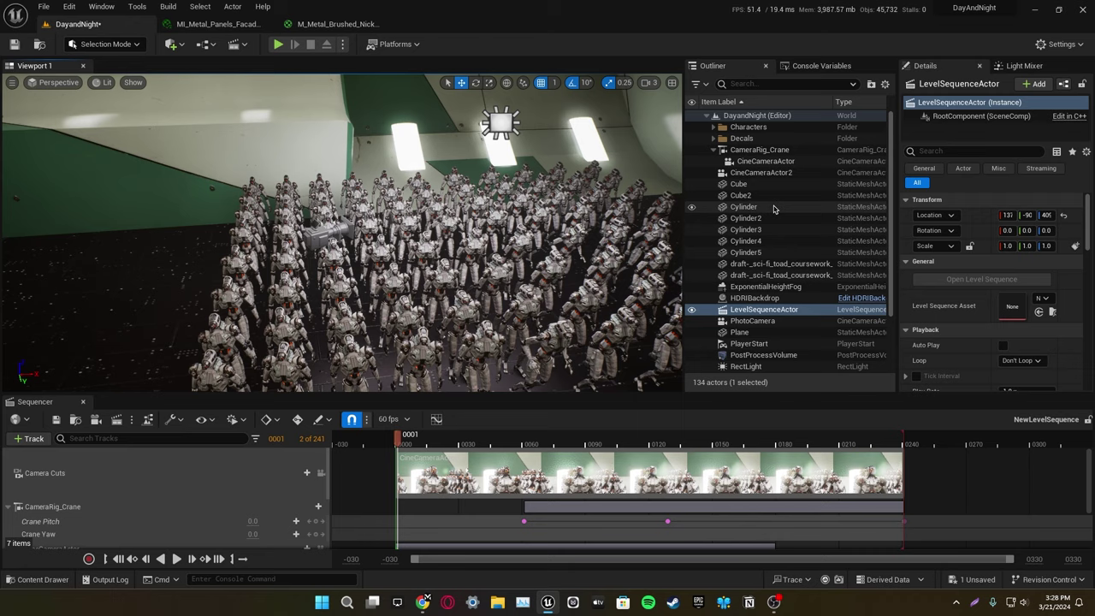
{"action": "scroll", "coordinate": [782, 257], "scroll_direction": "down", "scroll_amount": 3}
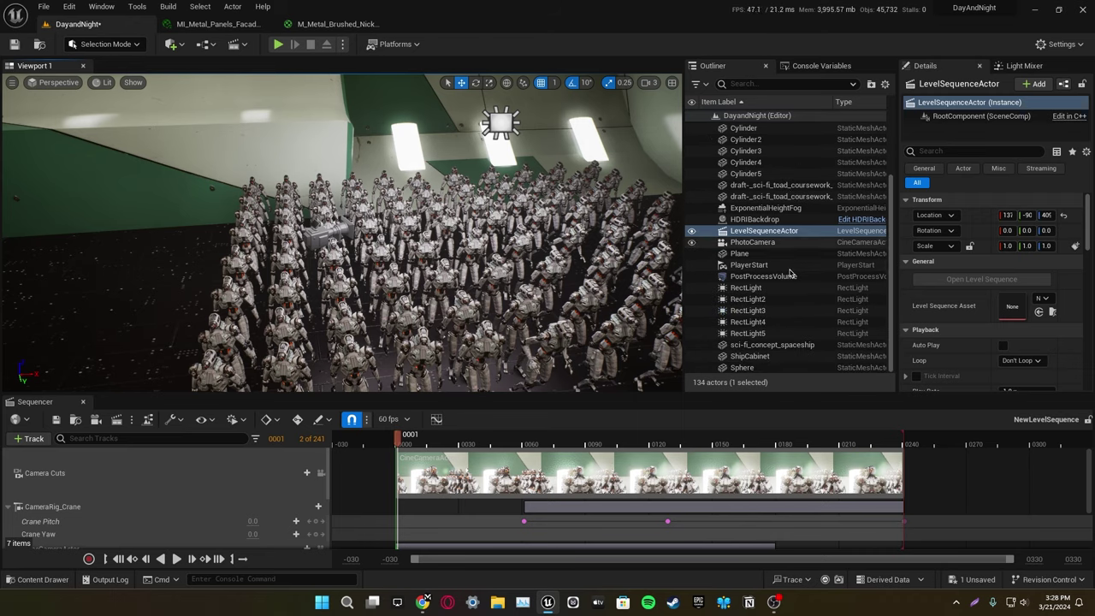
{"action": "double_click", "coordinate": [741, 367]}
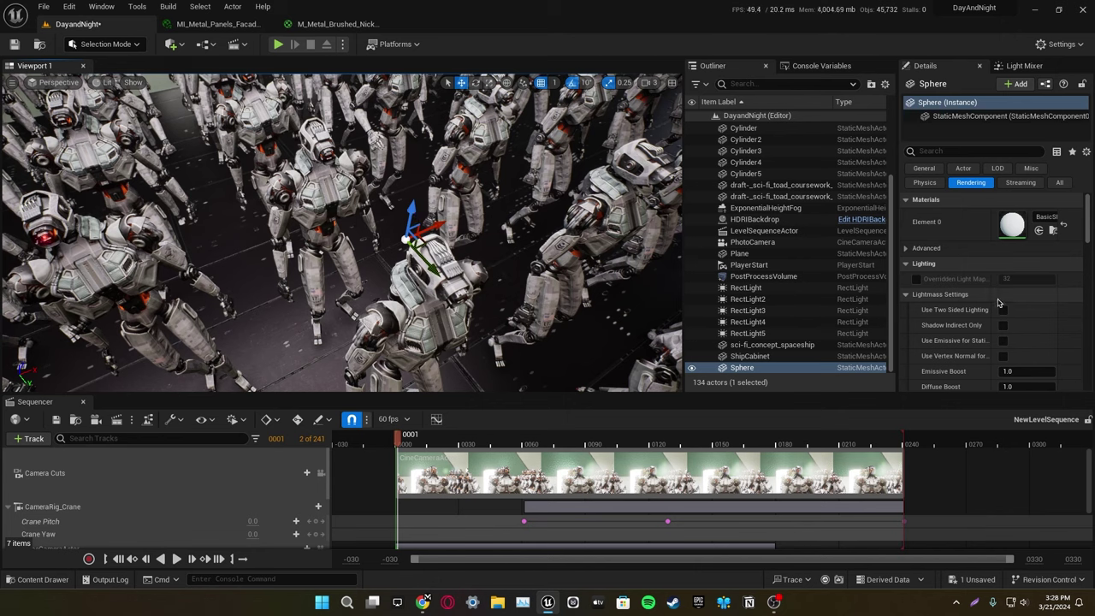
Step: Examine the Sphere's rendering and shadow settings and its placement in the robot formation relative to the camera crane
{"action": "scroll", "coordinate": [998, 303], "scroll_direction": "down", "scroll_amount": 5}
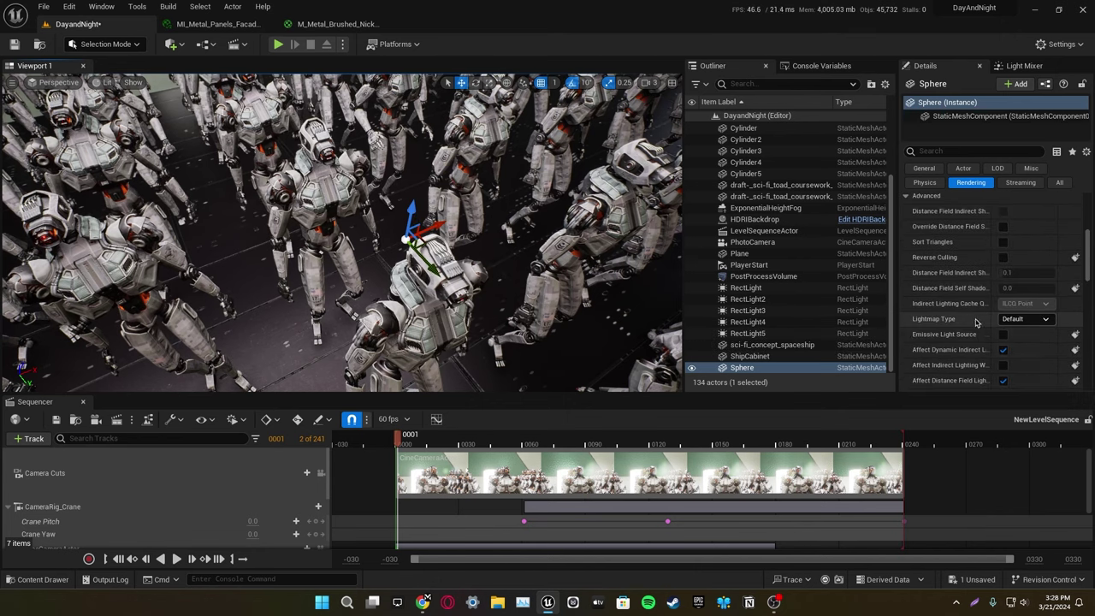
{"action": "scroll", "coordinate": [976, 322], "scroll_direction": "down", "scroll_amount": 3}
{"action": "right_click_drag", "start_coordinate": [582, 325], "coordinate": [552, 308]}
{"action": "key", "text": "s"}
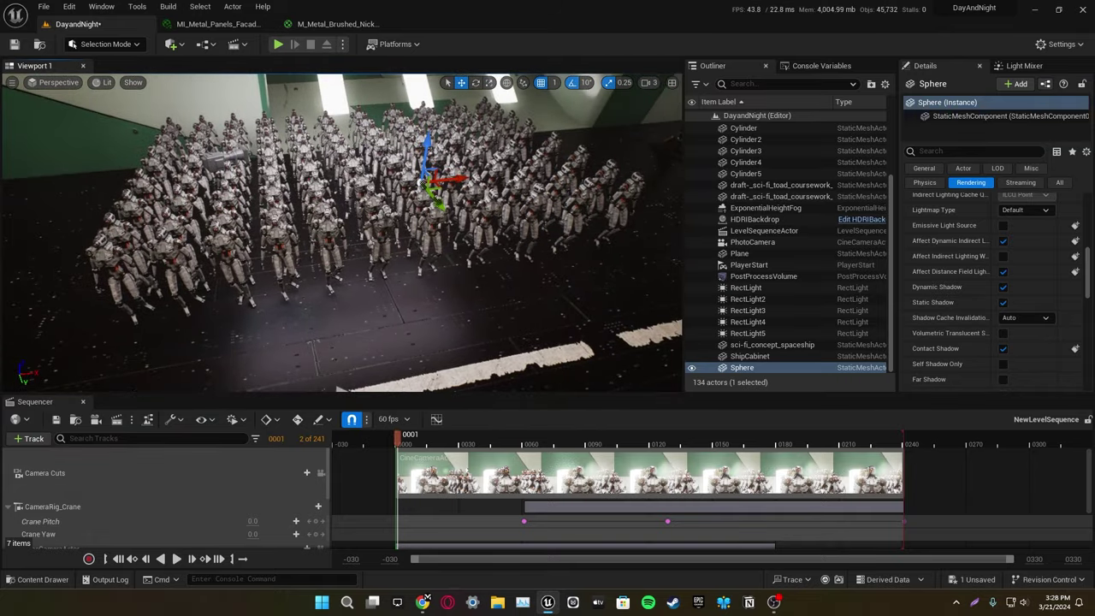
{"action": "right_click_drag", "start_coordinate": [342, 231], "coordinate": [351, 224]}
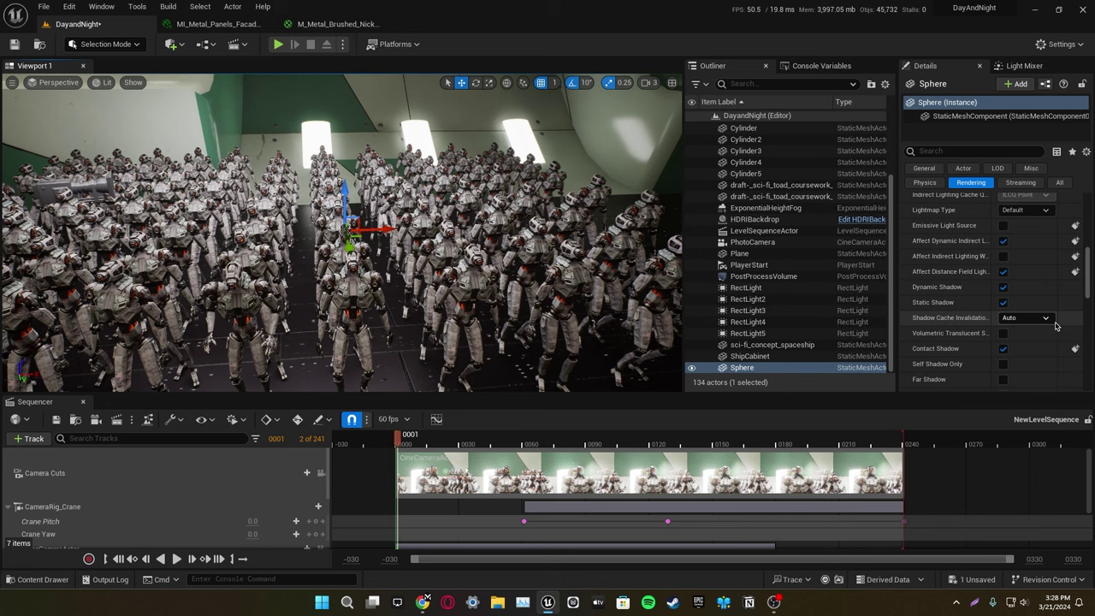
{"action": "scroll", "coordinate": [1032, 319], "scroll_direction": "down", "scroll_amount": 1}
{"action": "scroll", "coordinate": [1031, 323], "scroll_direction": "up", "scroll_amount": 2}
{"action": "right_click_drag", "start_coordinate": [582, 342], "coordinate": [548, 351]}
{"action": "key", "text": "s"}
{"action": "right_click_drag", "start_coordinate": [340, 138], "coordinate": [341, 139]}
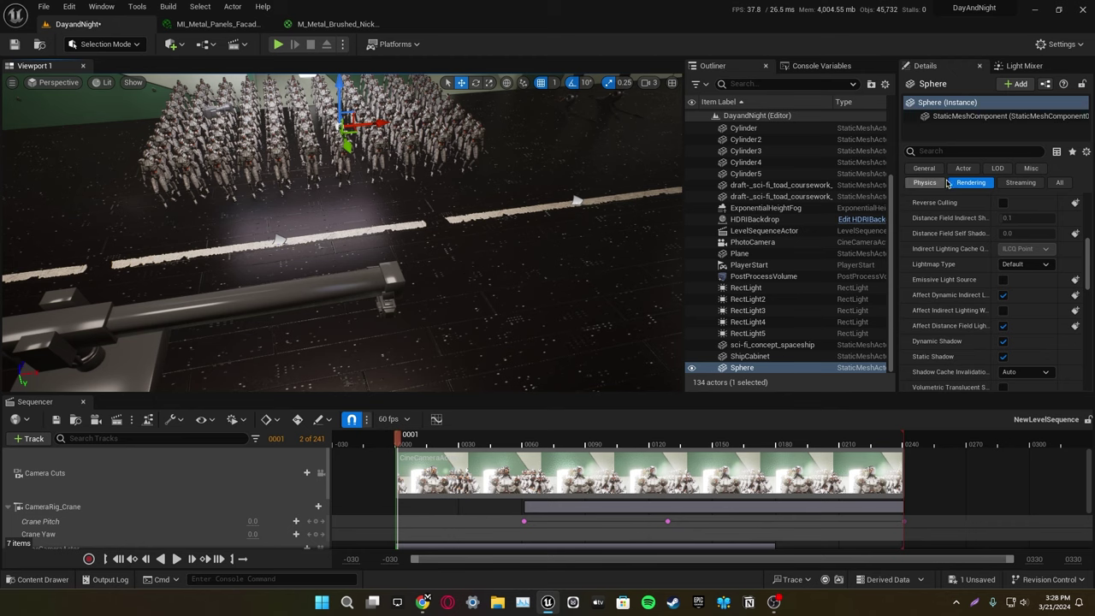
Step: Select the crane's CineCameraActor, examine its look-at tracking settings in a wider Details area, and scrub the sequence forward and back to frame 1
{"action": "scroll", "coordinate": [962, 284], "scroll_direction": "up", "scroll_amount": 3}
{"action": "scroll", "coordinate": [796, 237], "scroll_direction": "up", "scroll_amount": 3}
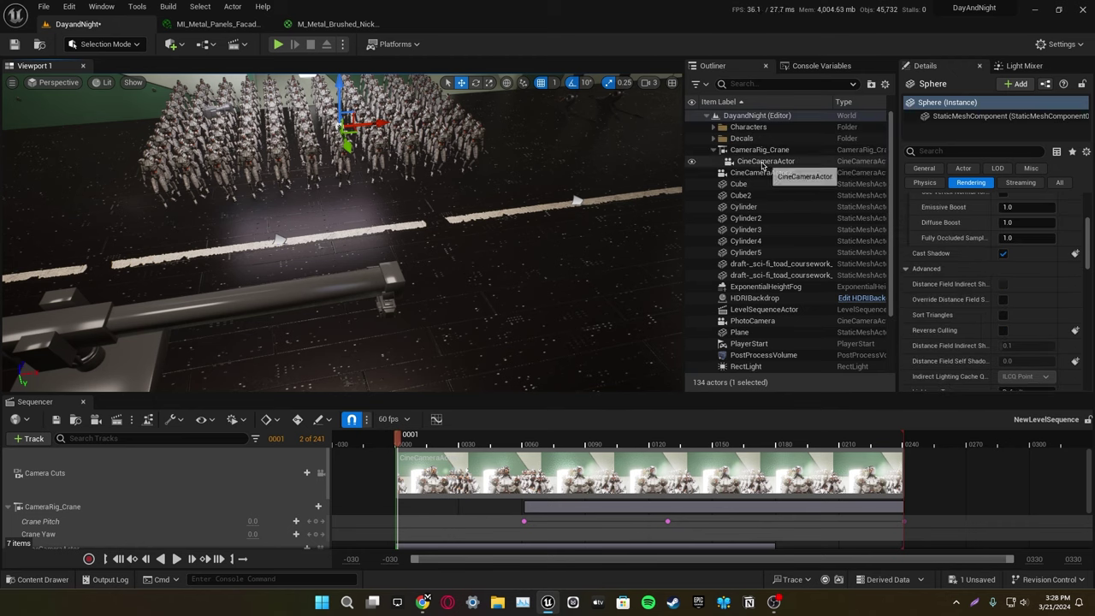
{"action": "left_click", "coordinate": [765, 162]}
{"action": "scroll", "coordinate": [952, 312], "scroll_direction": "up", "scroll_amount": 4}
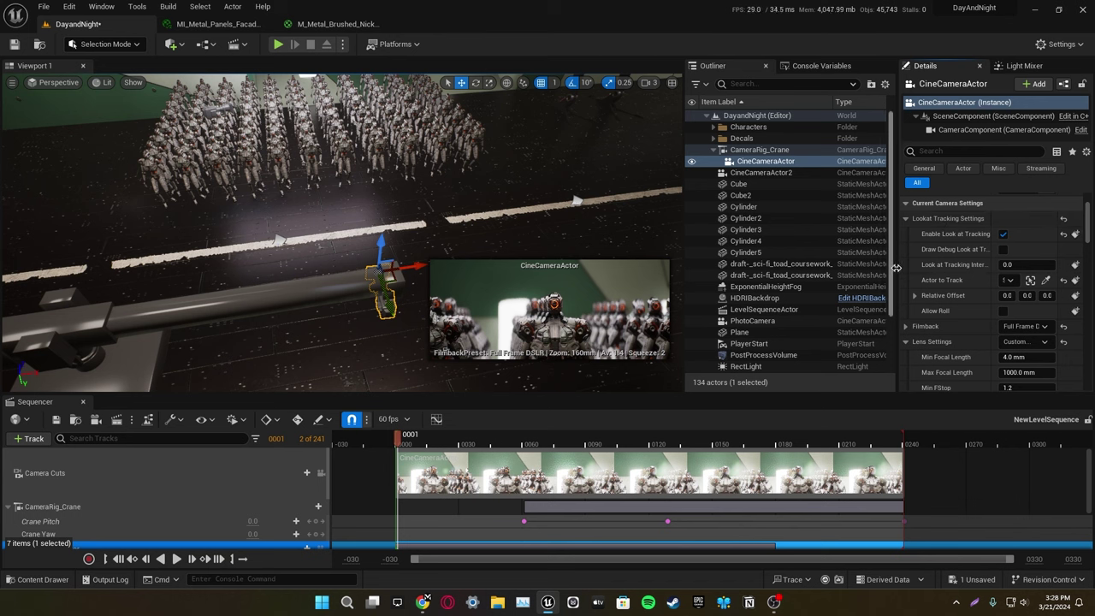
{"action": "left_click_drag", "start_coordinate": [897, 268], "coordinate": [786, 267]}
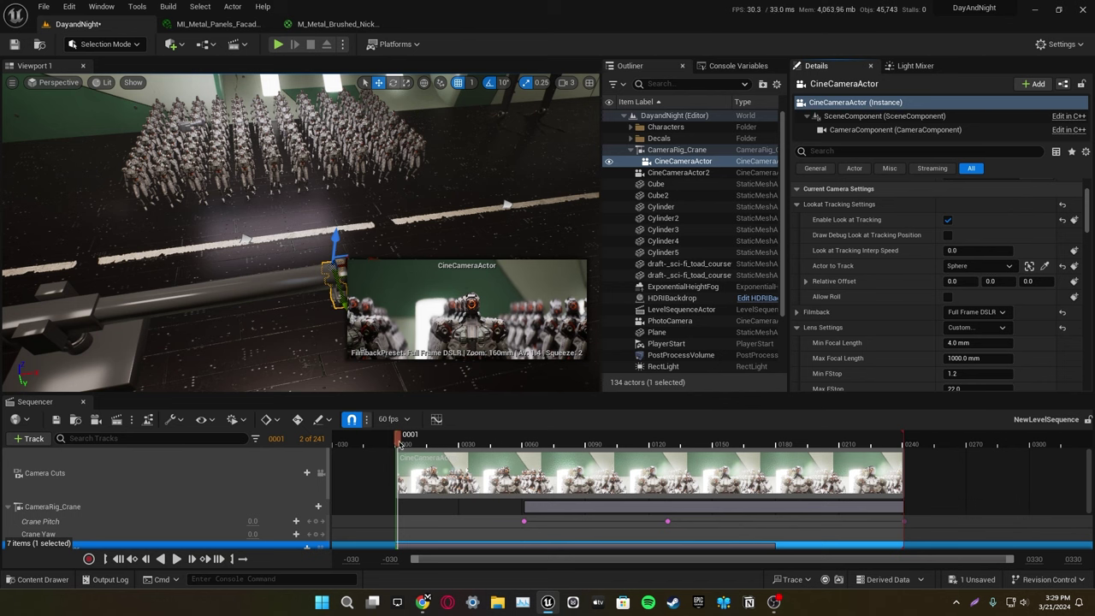
{"action": "left_click_drag", "start_coordinate": [460, 451], "coordinate": [700, 468]}
{"action": "left_click_drag", "start_coordinate": [699, 466], "coordinate": [399, 470]}
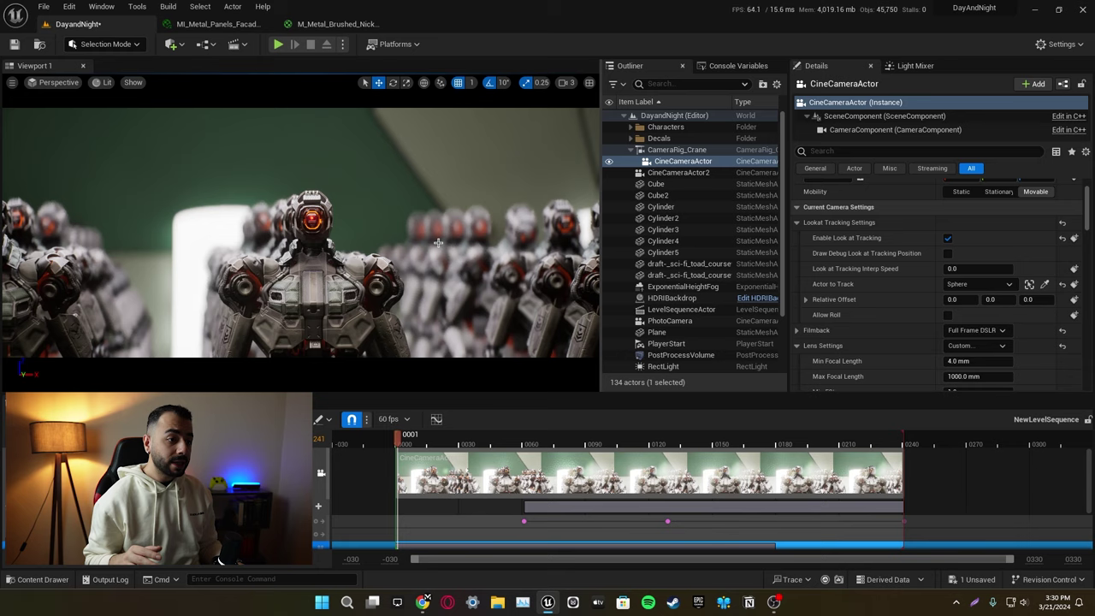
Step: Reset the CineCameraActor's lens Squeeze Factor to its default to compare the shot, and set it back to 2.0
{"action": "scroll", "coordinate": [865, 288], "scroll_direction": "down", "scroll_amount": 2}
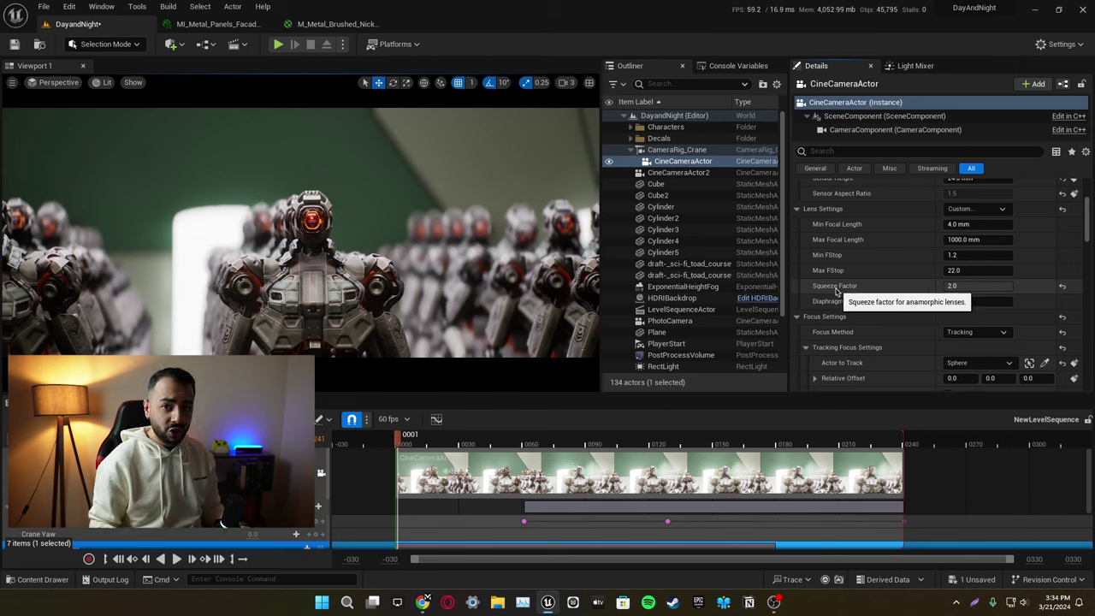
{"action": "left_click", "coordinate": [1061, 287]}
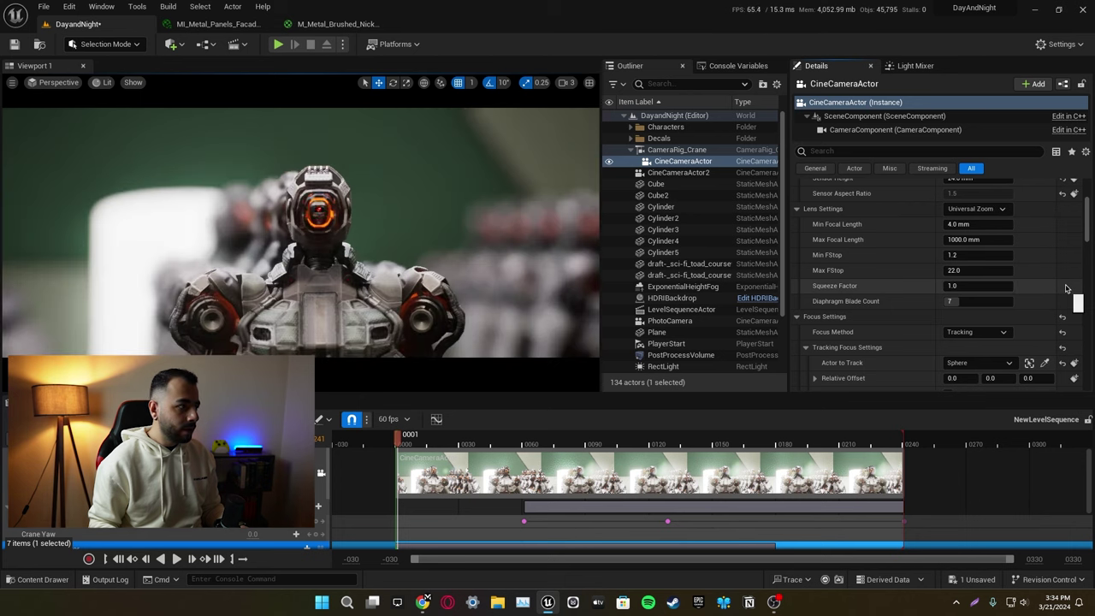
{"action": "left_click", "coordinate": [997, 285]}
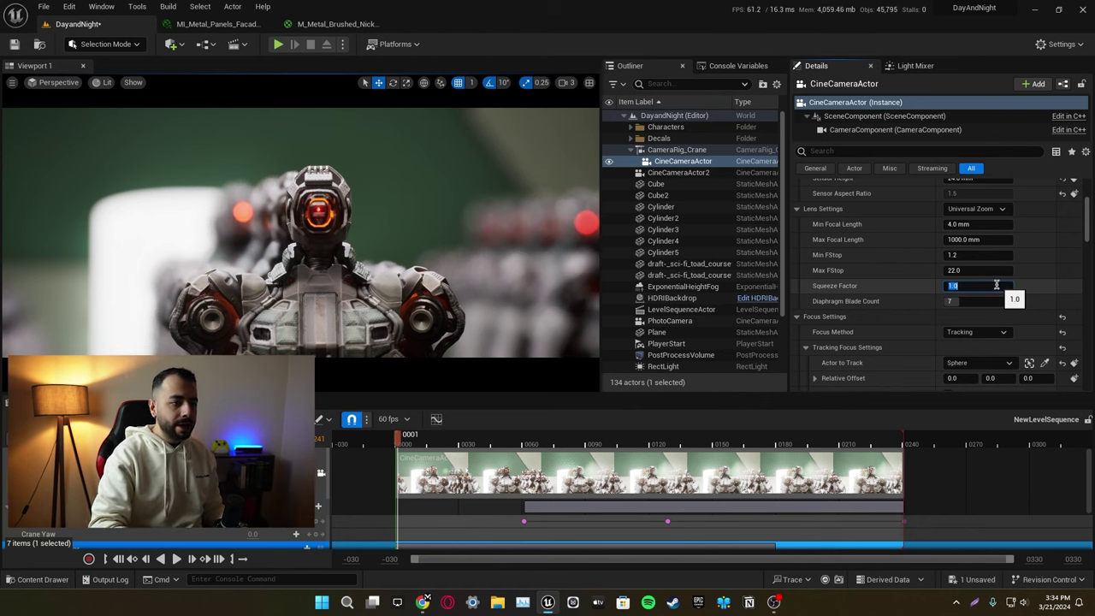
{"action": "type", "text": "2"}
{"action": "key", "text": "Return"}
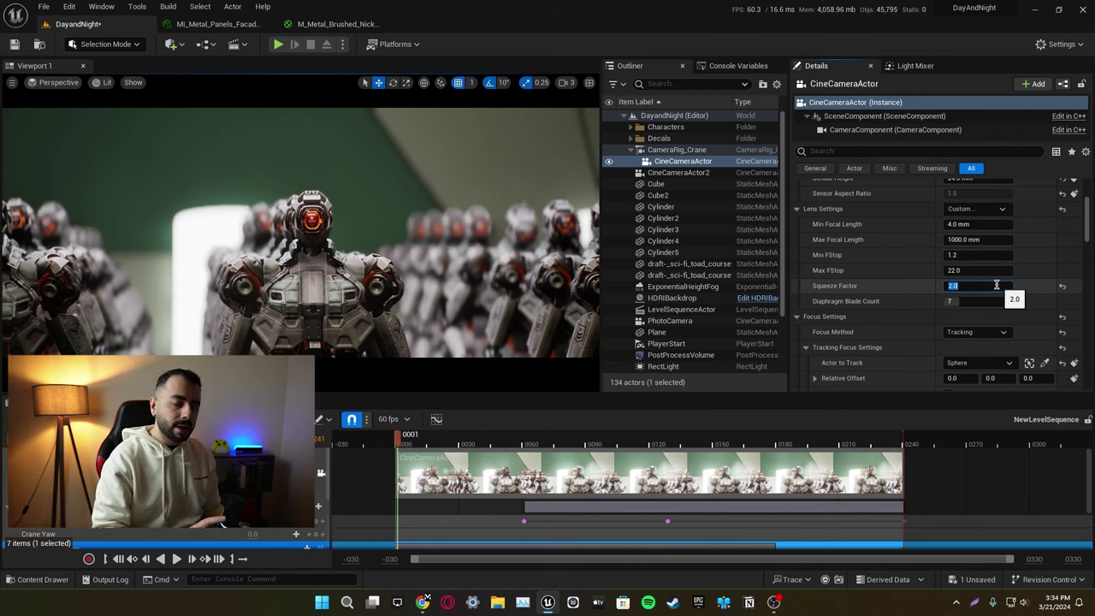
Step: Examine the CineCameraActor's filmback, lens, focus tracking, crop, focal length and aperture settings
{"action": "scroll", "coordinate": [975, 296], "scroll_direction": "down", "scroll_amount": 5}
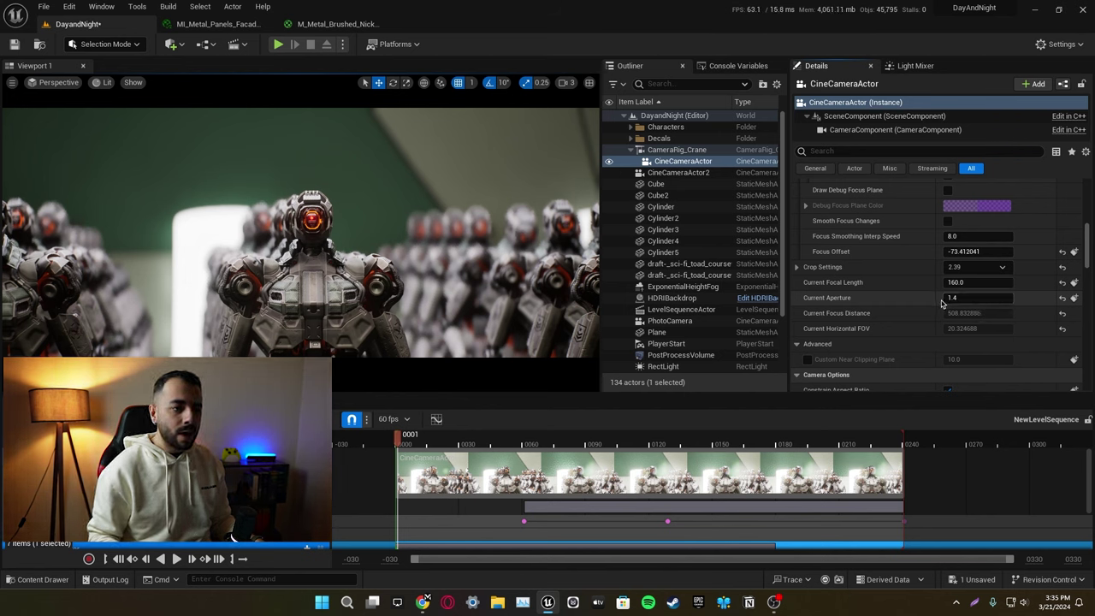
{"action": "scroll", "coordinate": [950, 308], "scroll_direction": "up", "scroll_amount": 5}
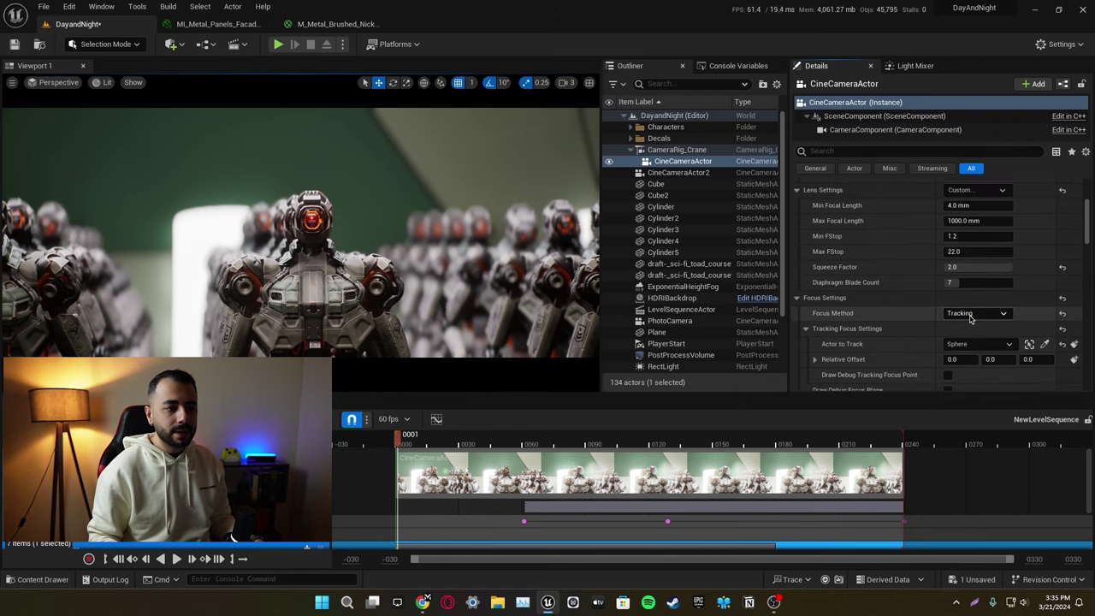
{"action": "scroll", "coordinate": [969, 319], "scroll_direction": "up", "scroll_amount": 3}
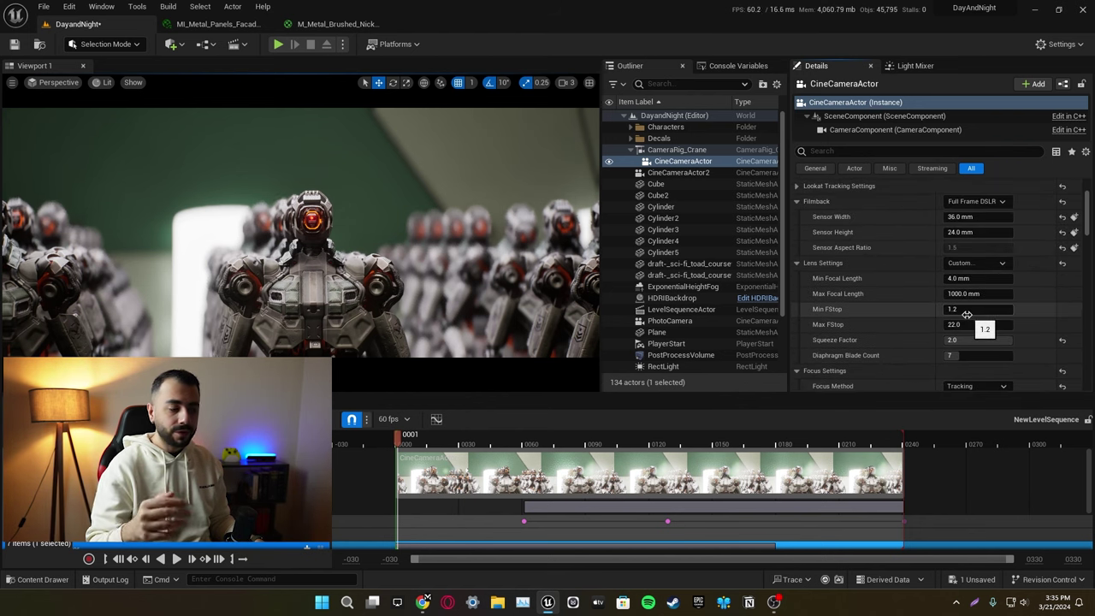
{"action": "scroll", "coordinate": [968, 318], "scroll_direction": "up", "scroll_amount": 2}
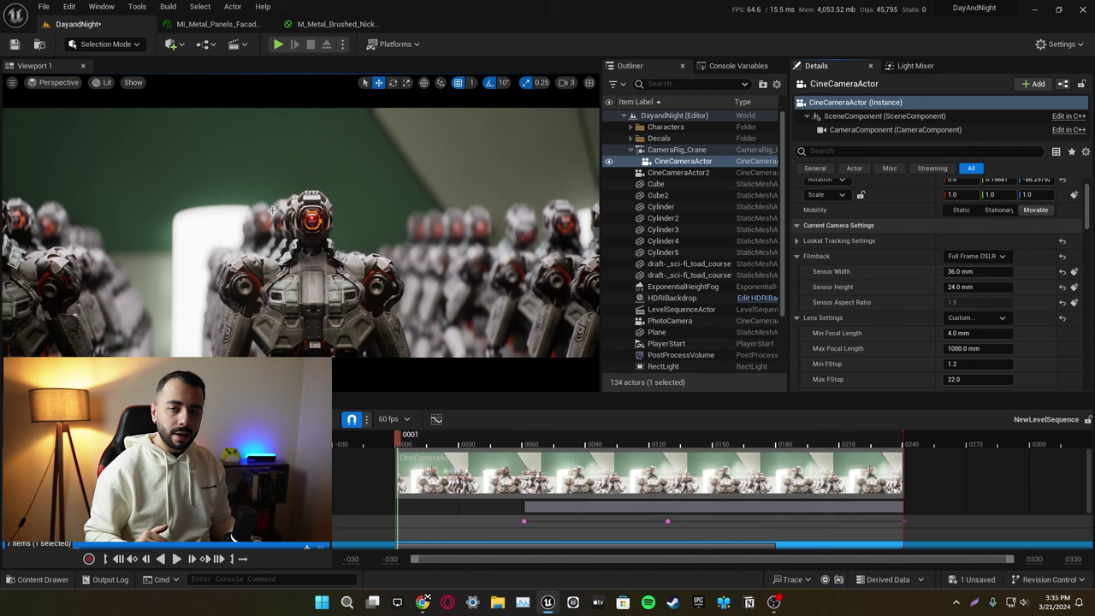
{"action": "scroll", "coordinate": [898, 312], "scroll_direction": "down", "scroll_amount": 5}
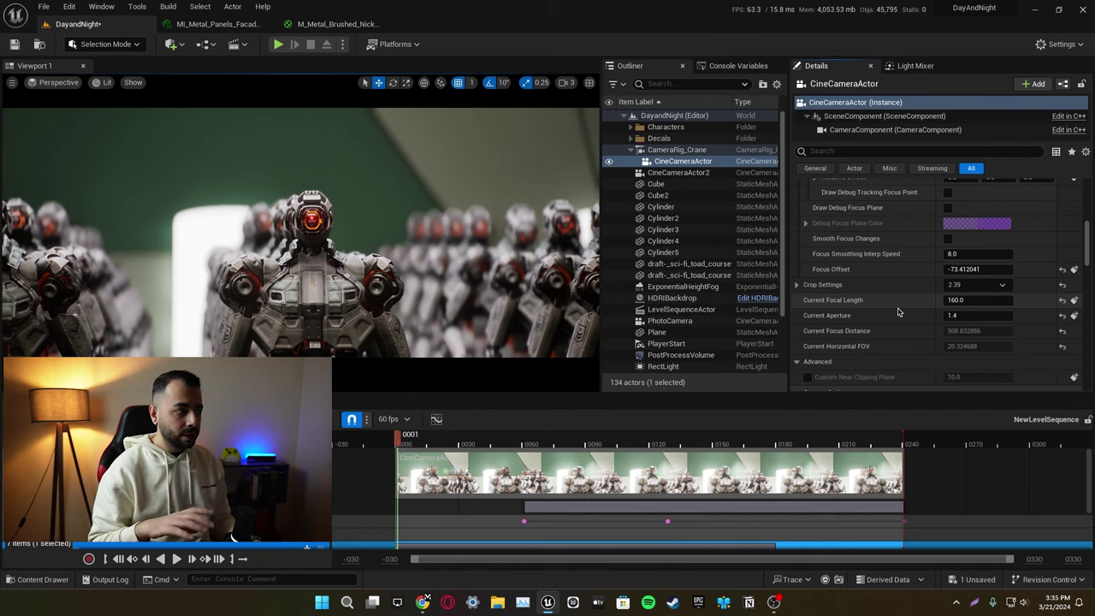
{"action": "scroll", "coordinate": [898, 311], "scroll_direction": "up", "scroll_amount": 3}
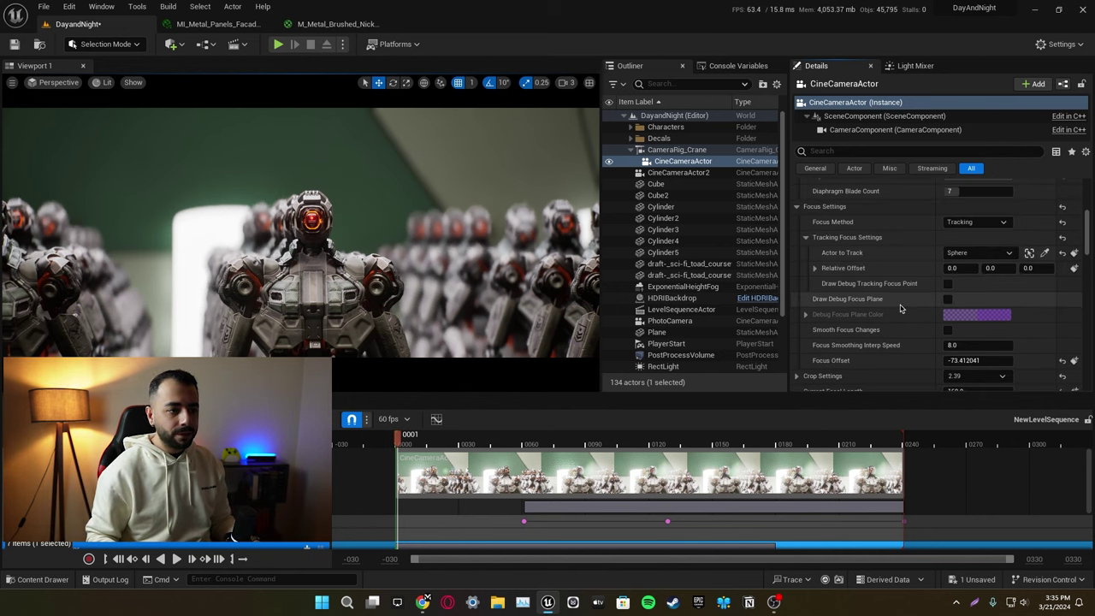
{"action": "scroll", "coordinate": [901, 309], "scroll_direction": "down", "scroll_amount": 2}
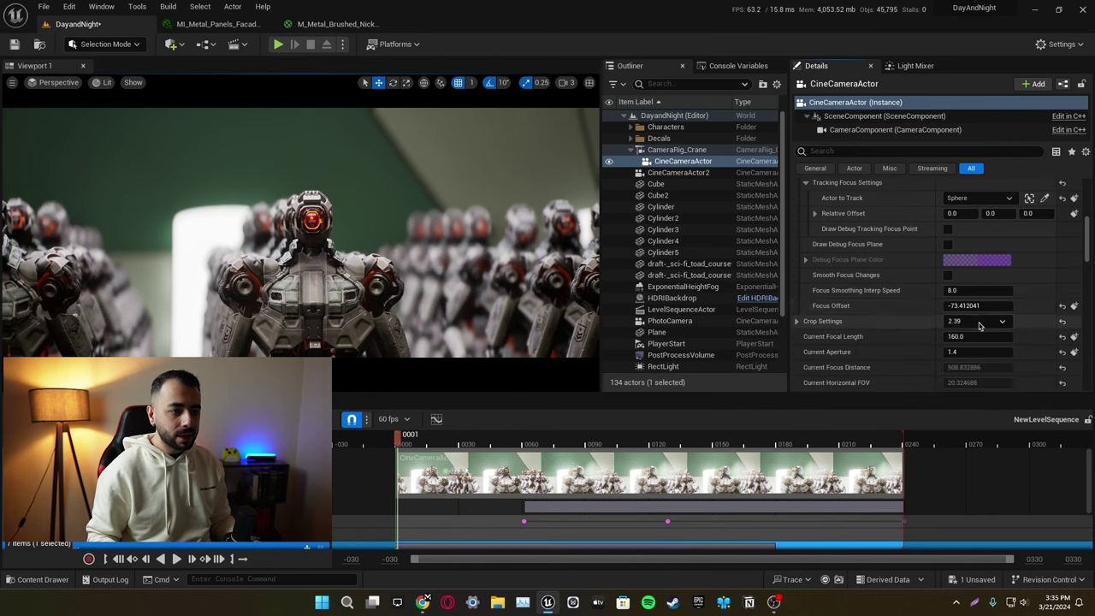
{"action": "scroll", "coordinate": [851, 338], "scroll_direction": "up", "scroll_amount": 4}
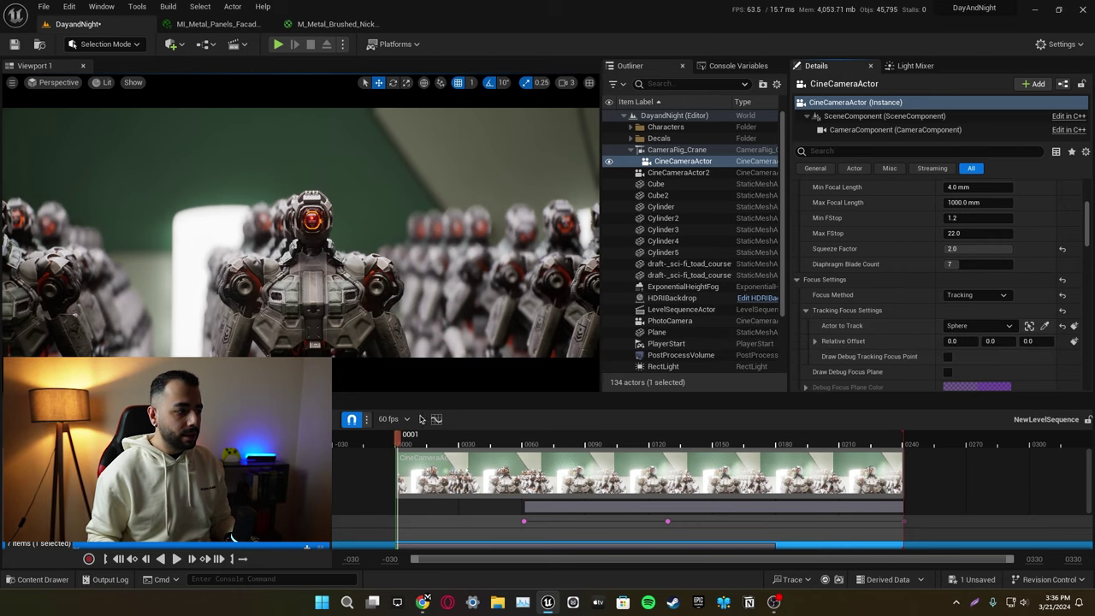
Step: Scrub the sequence to frame 214 and back to frame 0 to review the camera's focus on the robots
{"action": "left_click_drag", "start_coordinate": [396, 444], "coordinate": [850, 448]}
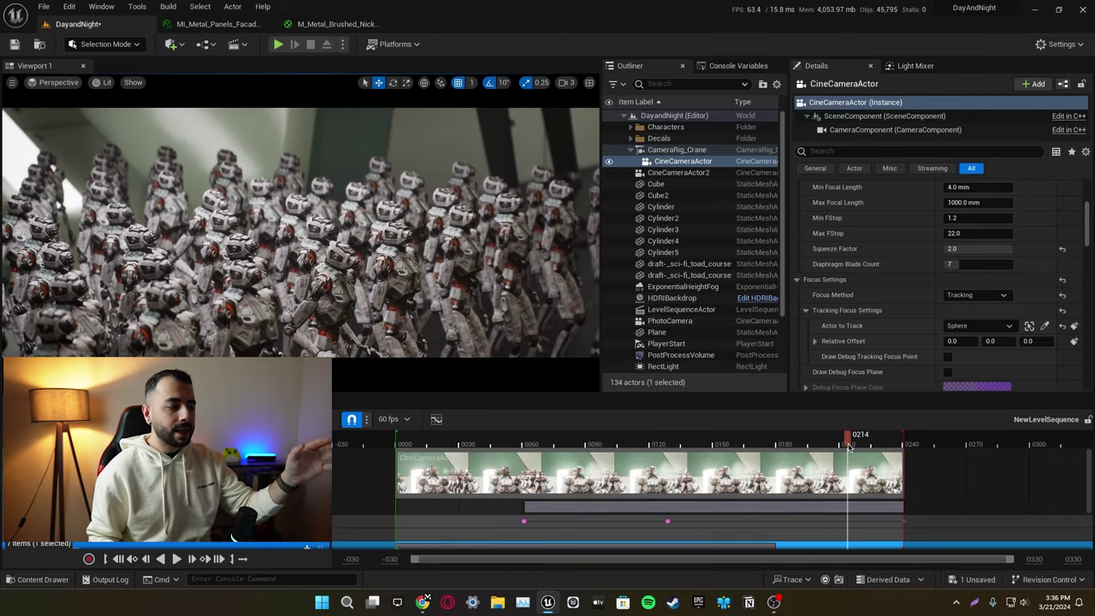
{"action": "left_click_drag", "start_coordinate": [849, 447], "coordinate": [411, 430]}
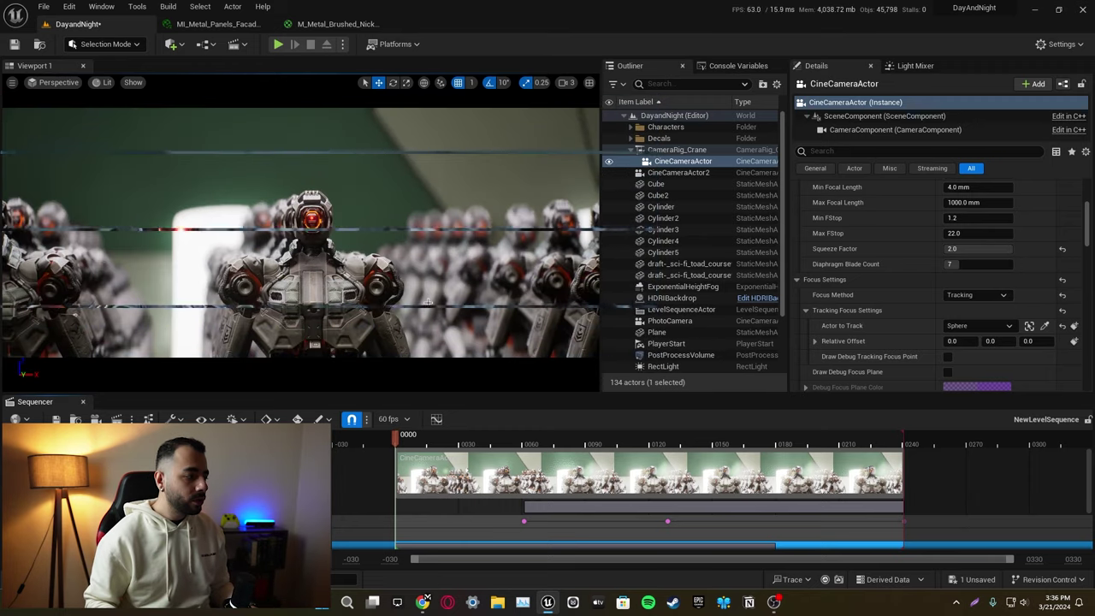
{"action": "scroll", "coordinate": [712, 498], "scroll_direction": "down", "scroll_amount": 2}
{"action": "scroll", "coordinate": [712, 498], "scroll_direction": "up", "scroll_amount": 1}
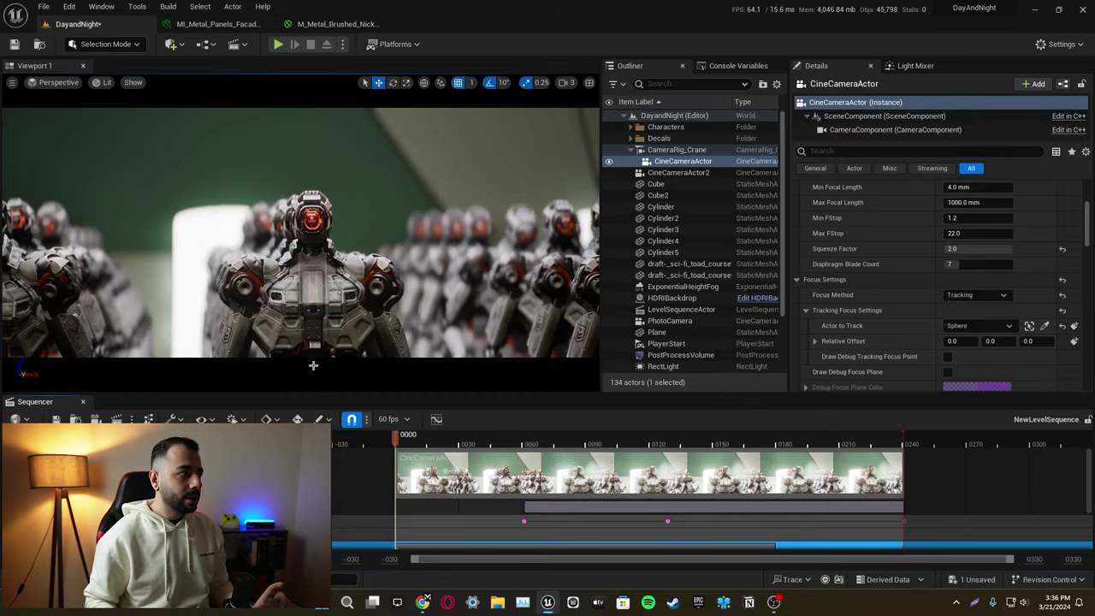
Step: Unlock the viewport from the camera cuts and select a front-row robot to examine its animation settings
{"action": "left_click", "coordinate": [319, 469]}
{"action": "right_click_drag", "start_coordinate": [299, 231], "coordinate": [299, 256]}
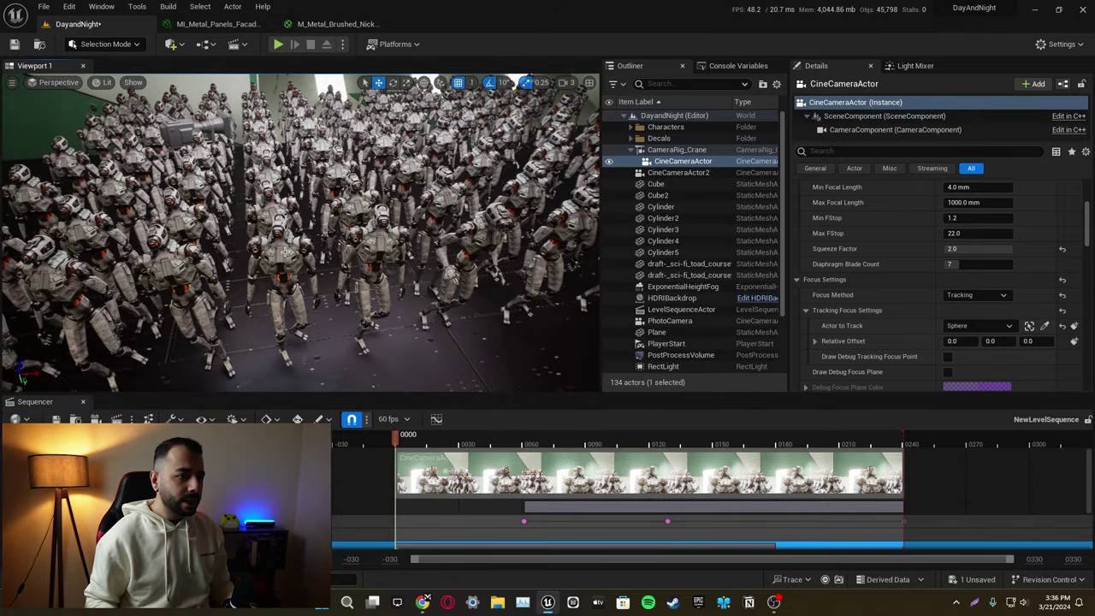
{"action": "left_click", "coordinate": [287, 250]}
{"action": "scroll", "coordinate": [898, 290], "scroll_direction": "up", "scroll_amount": 5}
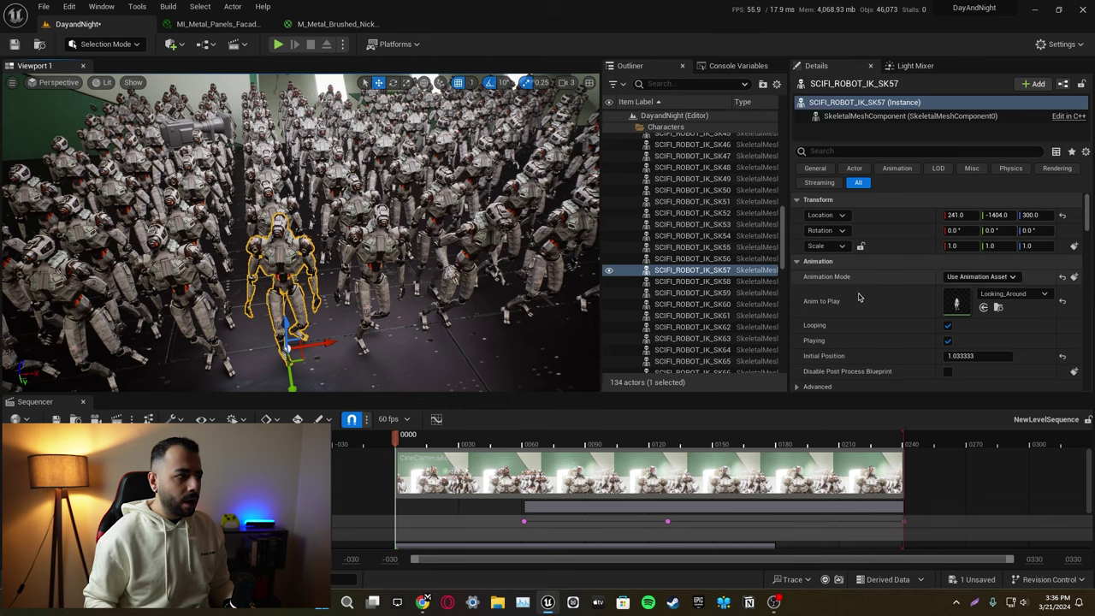
Step: Select several other robots across the formation to compare their Looking_Around animation and Initial Position settings
{"action": "left_click", "coordinate": [404, 183]}
{"action": "left_click", "coordinate": [345, 132]}
{"action": "left_click", "coordinate": [340, 174]}
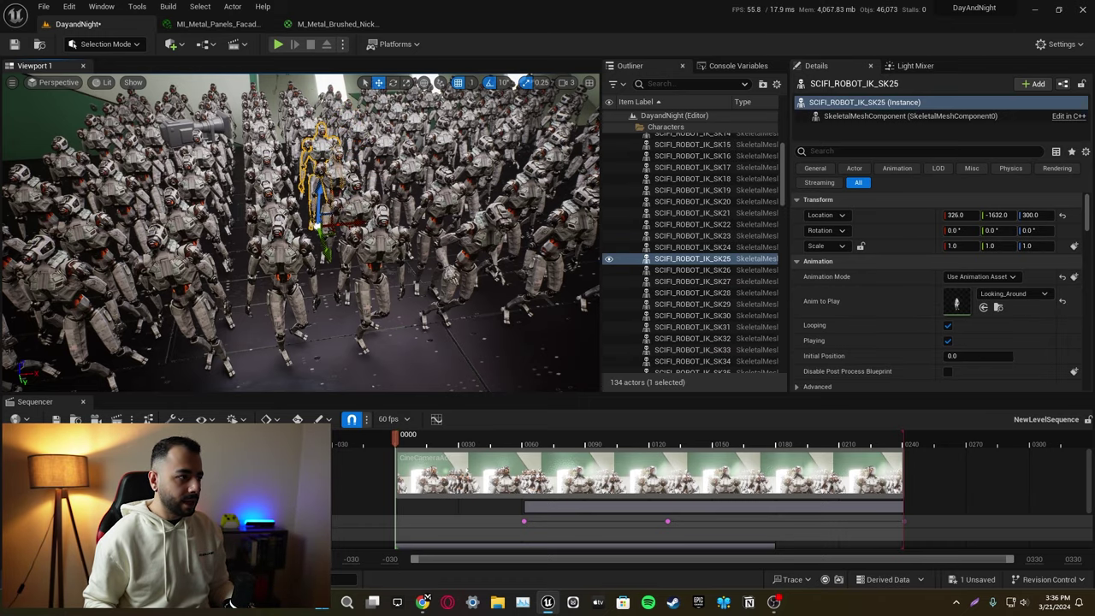
{"action": "right_click_drag", "start_coordinate": [387, 210], "coordinate": [515, 161]}
{"action": "left_click", "coordinate": [390, 193]}
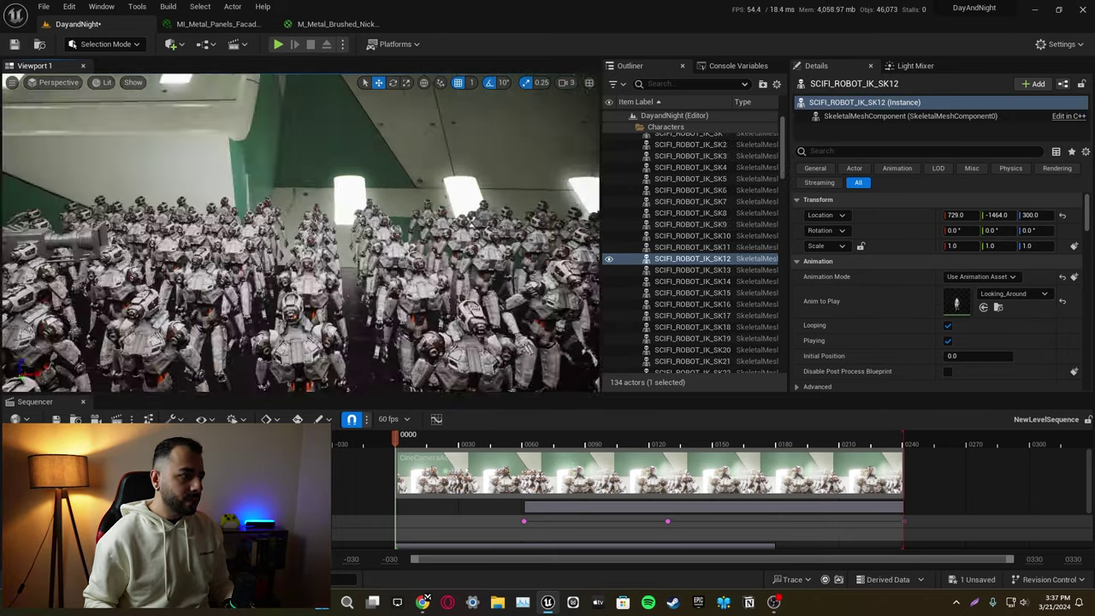
{"action": "mouse_move", "coordinate": [422, 223]}
{"action": "right_mouse_down"}
{"action": "mouse_move", "coordinate": [423, 192]}
{"action": "mouse_move", "coordinate": [377, 252]}
{"action": "mouse_move", "coordinate": [437, 231]}
{"action": "right_mouse_up"}
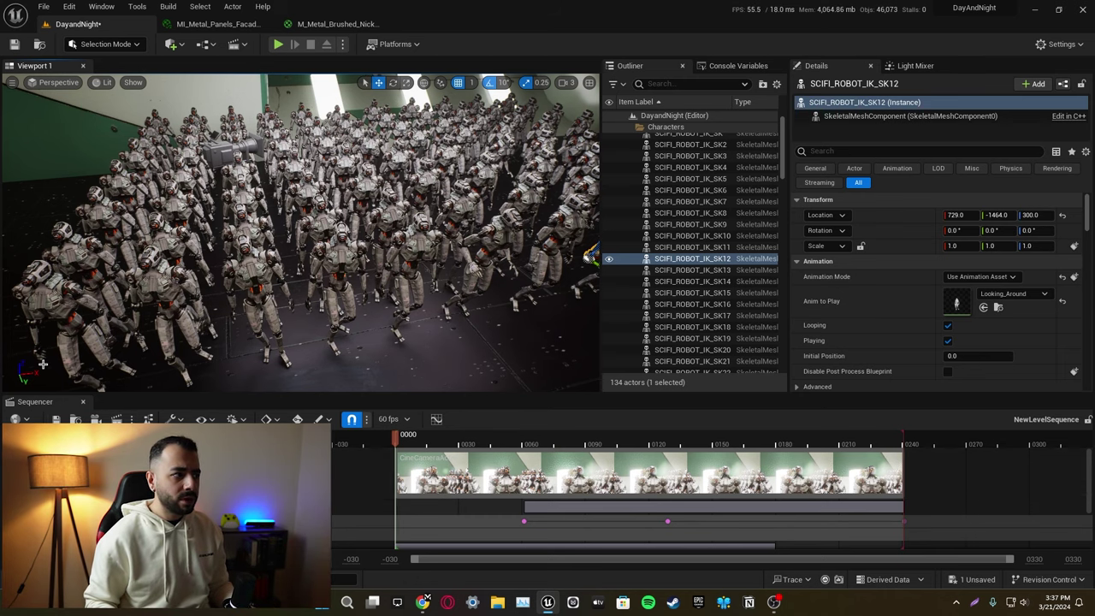
Step: Select the front-row robot SCIFI_ROBOT_IK_SK4, view it up close, and adjust its animation's Initial Position
{"action": "right_click_drag", "start_coordinate": [303, 249], "coordinate": [312, 229]}
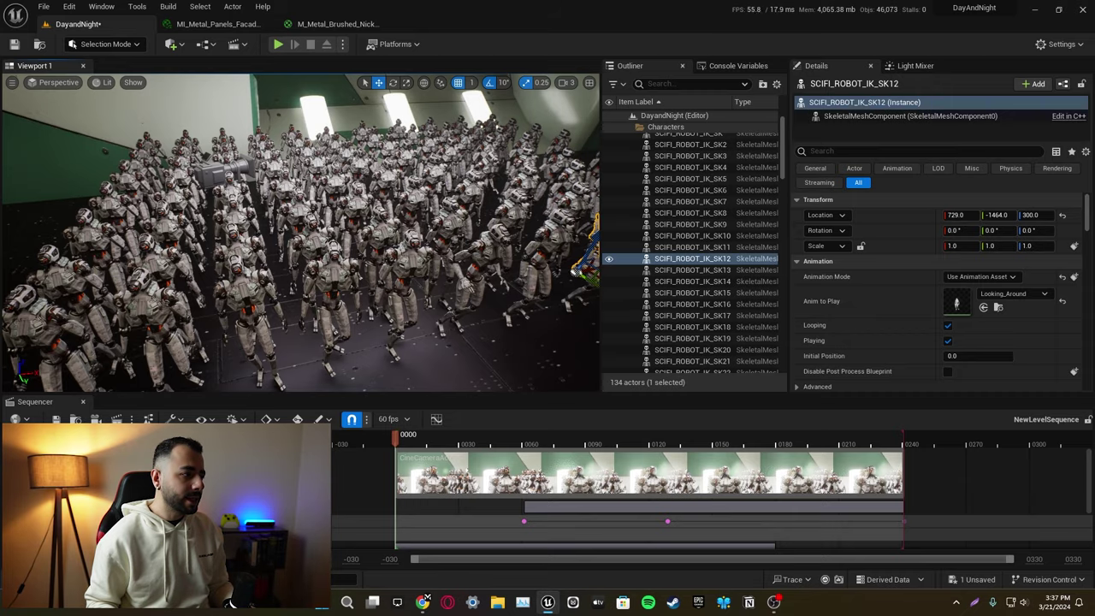
{"action": "right_click_drag", "start_coordinate": [402, 128], "coordinate": [438, 128]}
{"action": "left_click", "coordinate": [352, 342]}
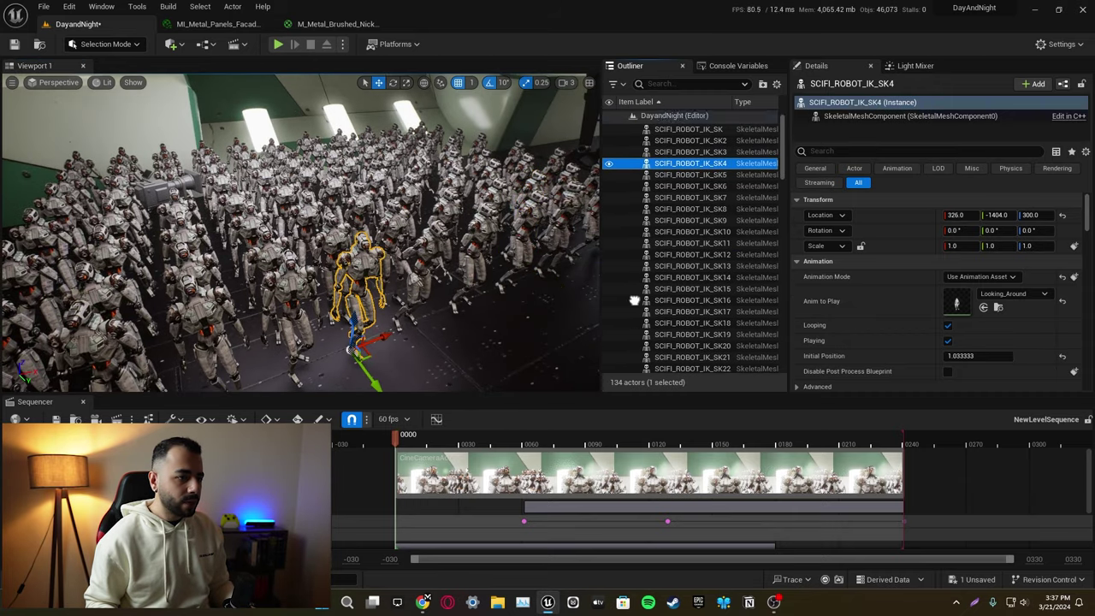
{"action": "right_click_drag", "start_coordinate": [354, 349], "coordinate": [312, 343]}
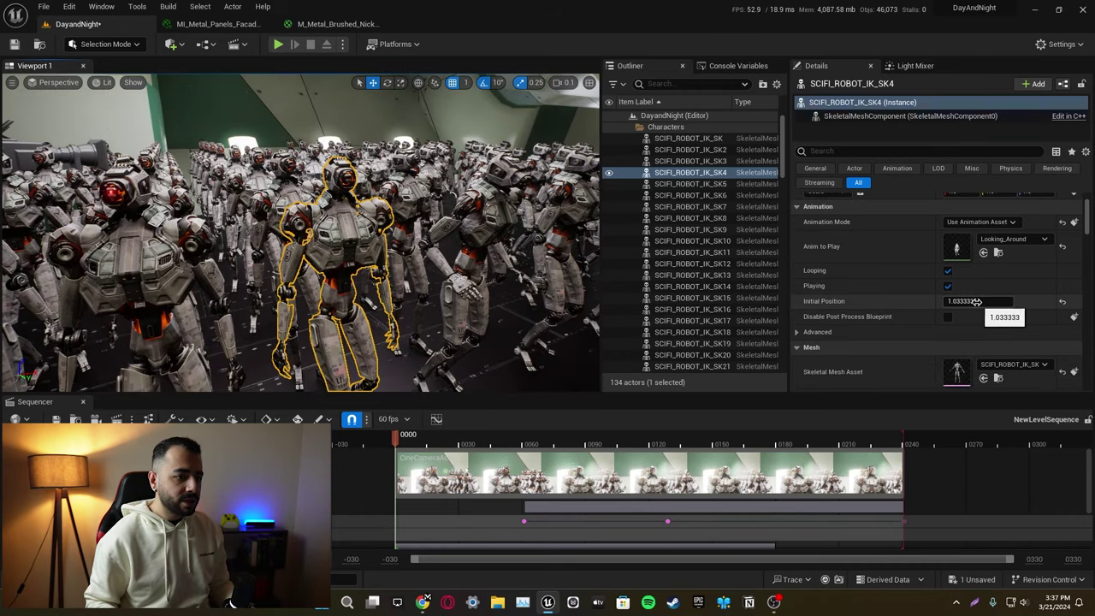
{"action": "mouse_move", "coordinate": [977, 301]}
{"action": "left_mouse_down"}
{"action": "mouse_move", "coordinate": [933, 301]}
{"action": "mouse_move", "coordinate": [992, 301]}
{"action": "mouse_move", "coordinate": [982, 301]}
{"action": "left_mouse_up"}
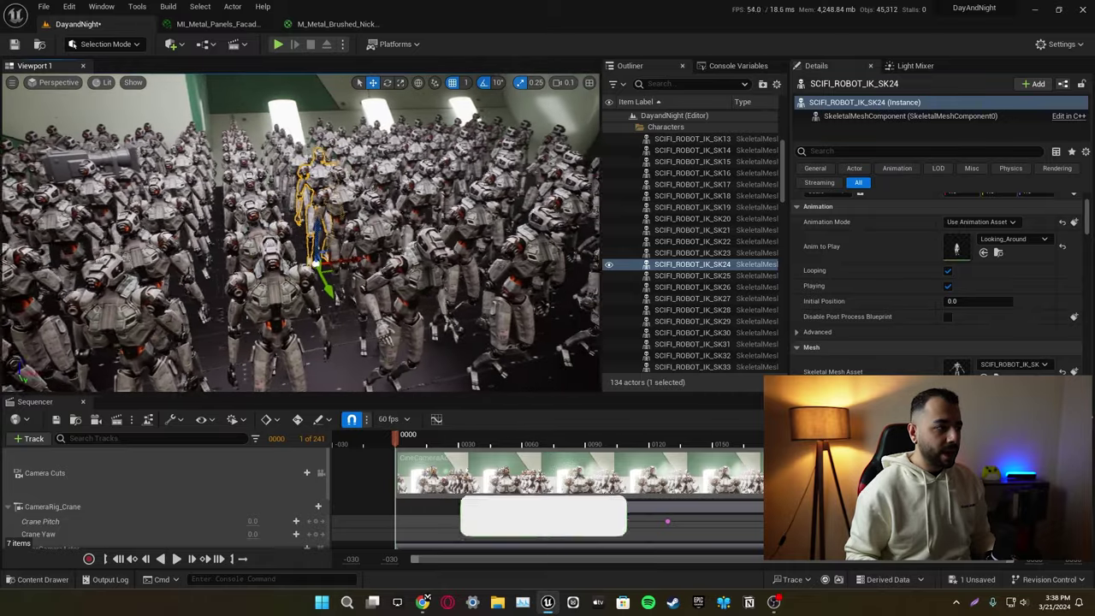
Step: Inspect the animation settings of more robots in the formation, including SCIFI_ROBOT_IK_SK54 and SCIFI_ROBOT_IK_SK6
{"action": "left_click", "coordinate": [498, 184]}
{"action": "right_click_drag", "start_coordinate": [498, 184], "coordinate": [378, 118]}
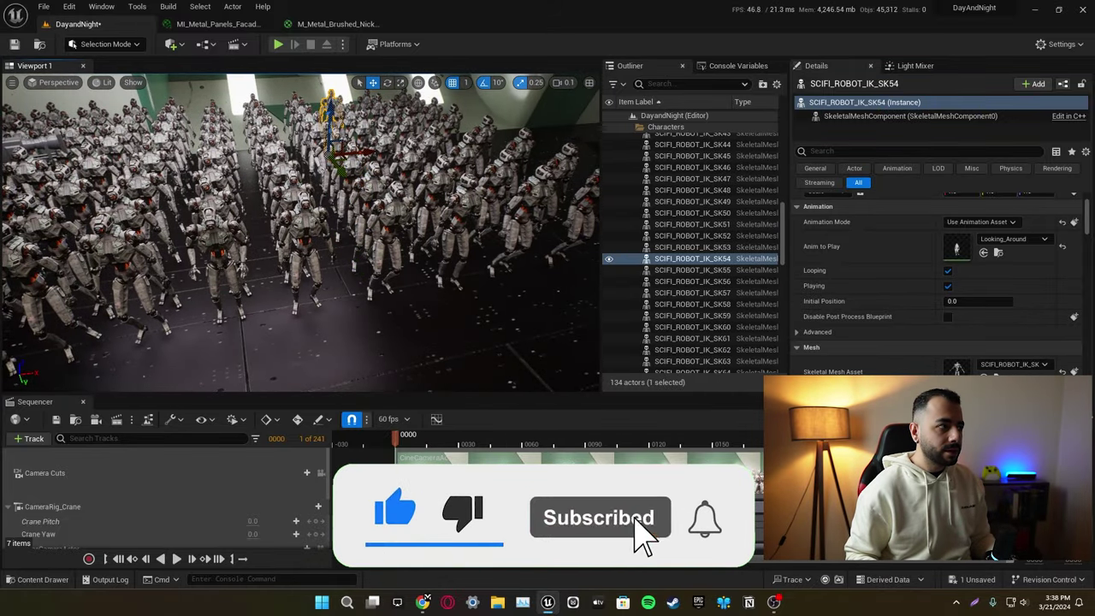
{"action": "mouse_move", "coordinate": [467, 233]}
{"action": "right_mouse_down"}
{"action": "mouse_move", "coordinate": [513, 214]}
{"action": "mouse_move", "coordinate": [501, 171]}
{"action": "mouse_move", "coordinate": [475, 214]}
{"action": "right_mouse_up"}
{"action": "left_click", "coordinate": [466, 233]}
{"action": "right_click_drag", "start_coordinate": [449, 255], "coordinate": [446, 262]}
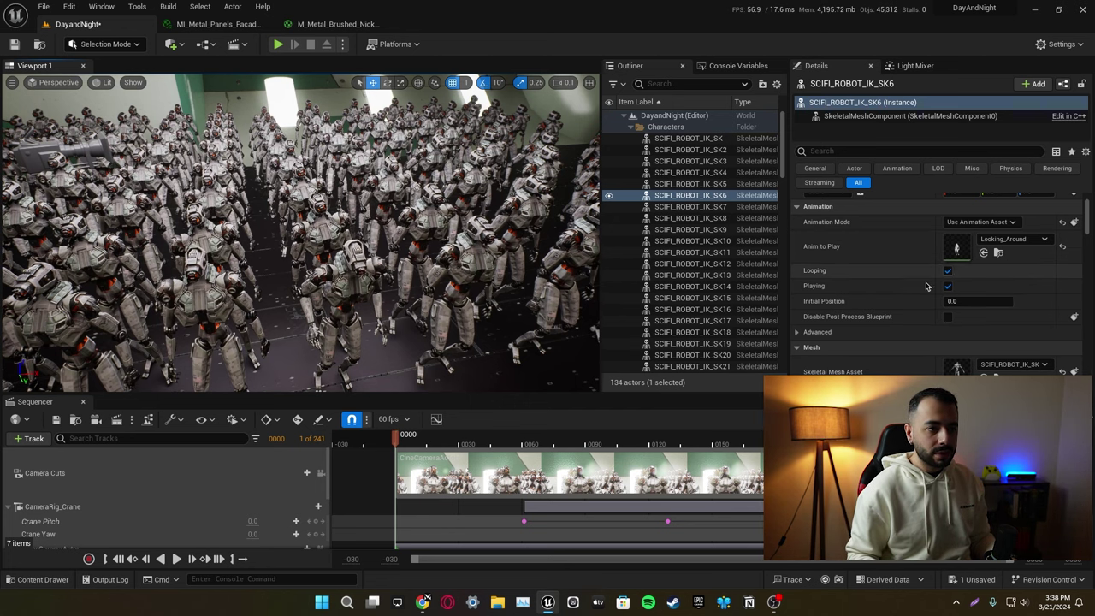
{"action": "right_click_drag", "start_coordinate": [384, 263], "coordinate": [432, 270]}
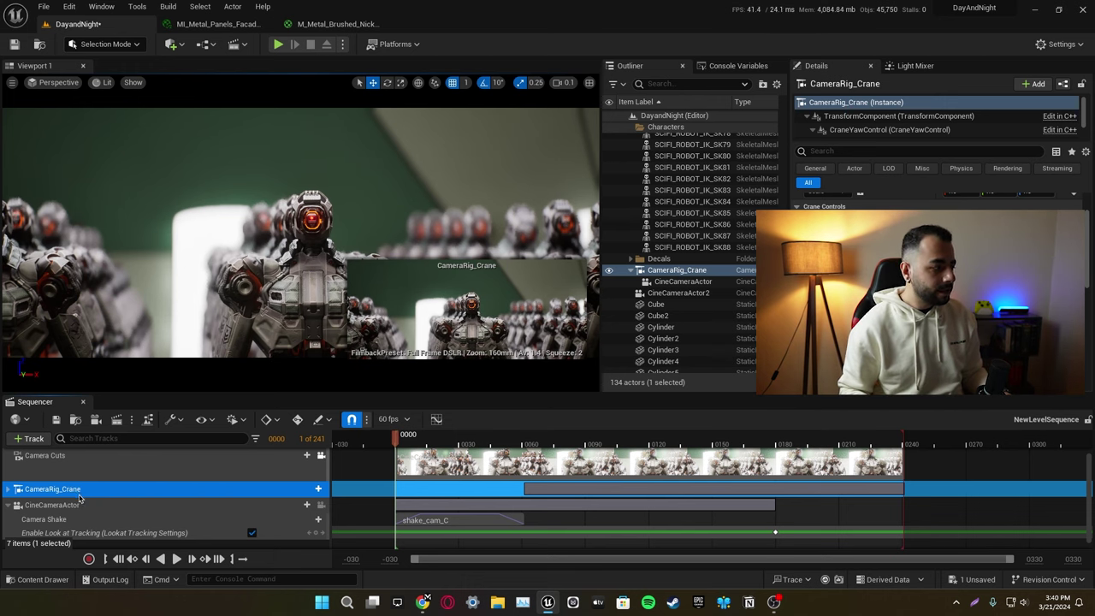
Step: Review the sequence's camera tracks and expand CameraRig_Crane to show its Crane Pitch and Crane Yaw channels
{"action": "scroll", "coordinate": [72, 505], "scroll_direction": "up", "scroll_amount": 1}
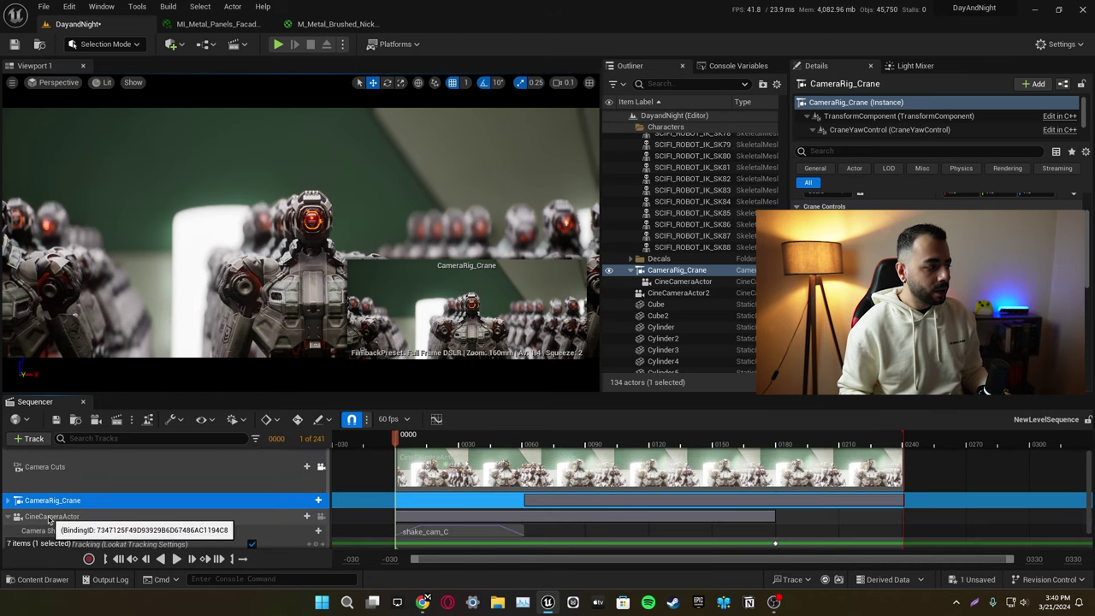
{"action": "scroll", "coordinate": [428, 476], "scroll_direction": "up", "scroll_amount": 1}
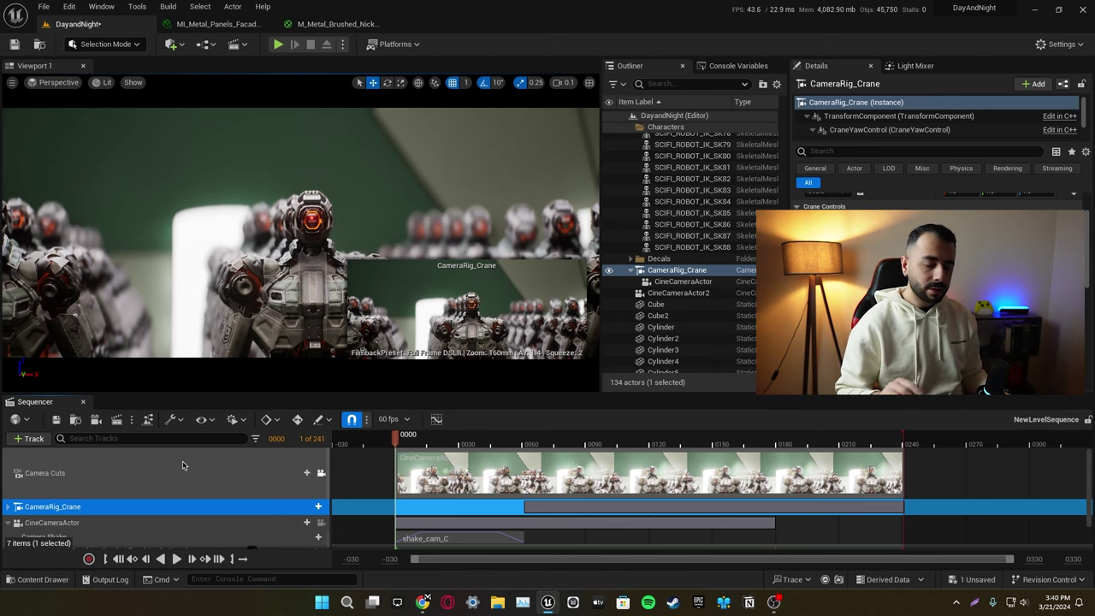
{"action": "scroll", "coordinate": [25, 488], "scroll_direction": "down", "scroll_amount": 3}
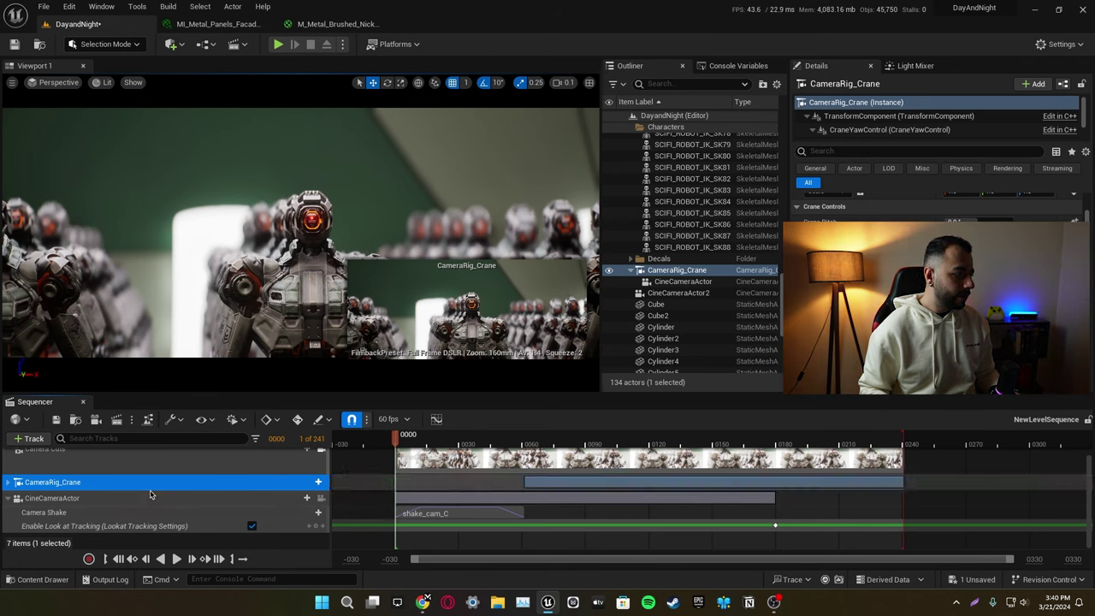
{"action": "left_click", "coordinate": [7, 482]}
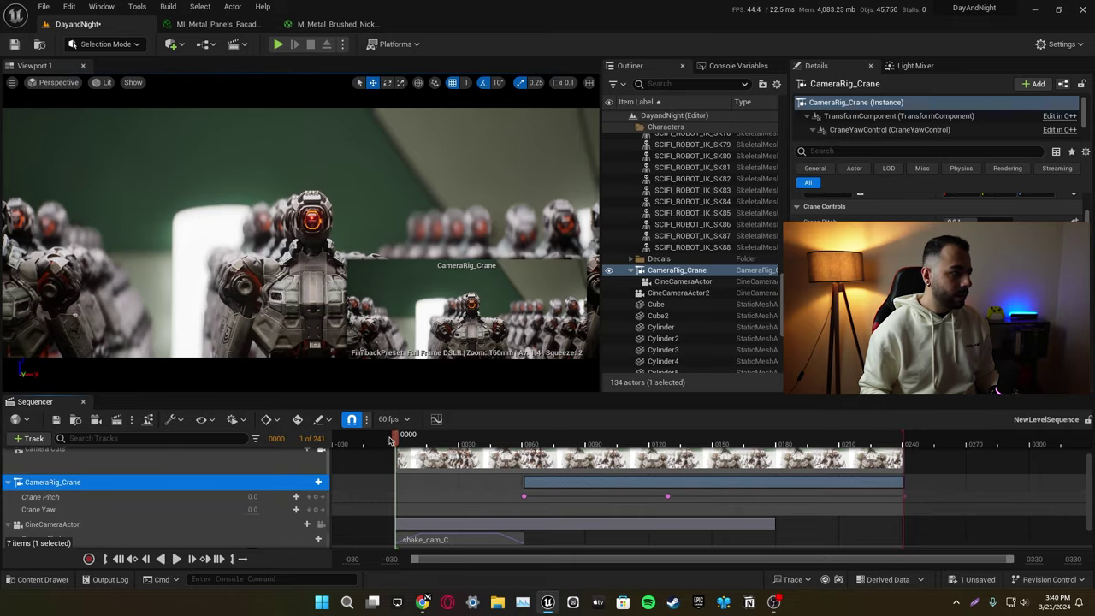
Step: Scrub through the crane move, select the Crane Pitch keys, and try linear and constant interpolation on them in the curve editor
{"action": "left_click_drag", "start_coordinate": [393, 440], "coordinate": [746, 446]}
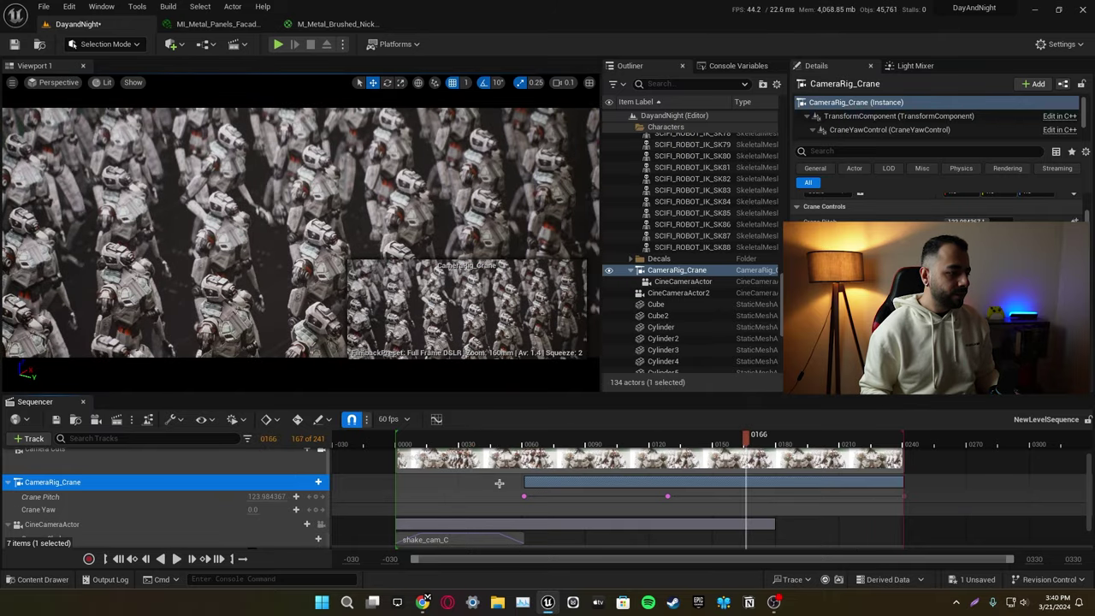
{"action": "left_click_drag", "start_coordinate": [500, 483], "coordinate": [911, 512]}
{"action": "left_click", "coordinate": [435, 419]}
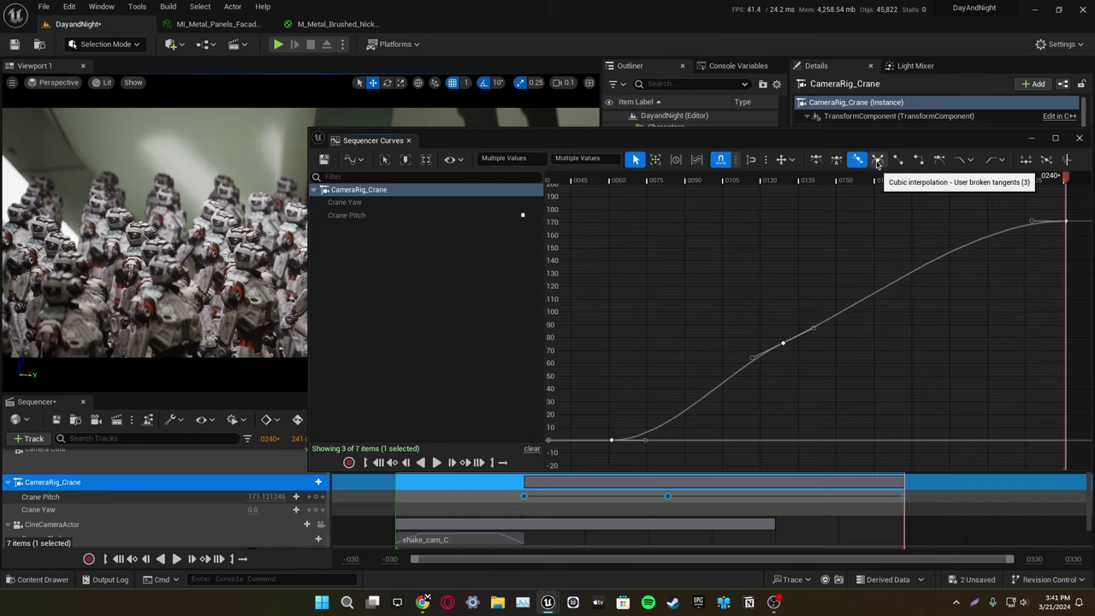
{"action": "left_click", "coordinate": [877, 160]}
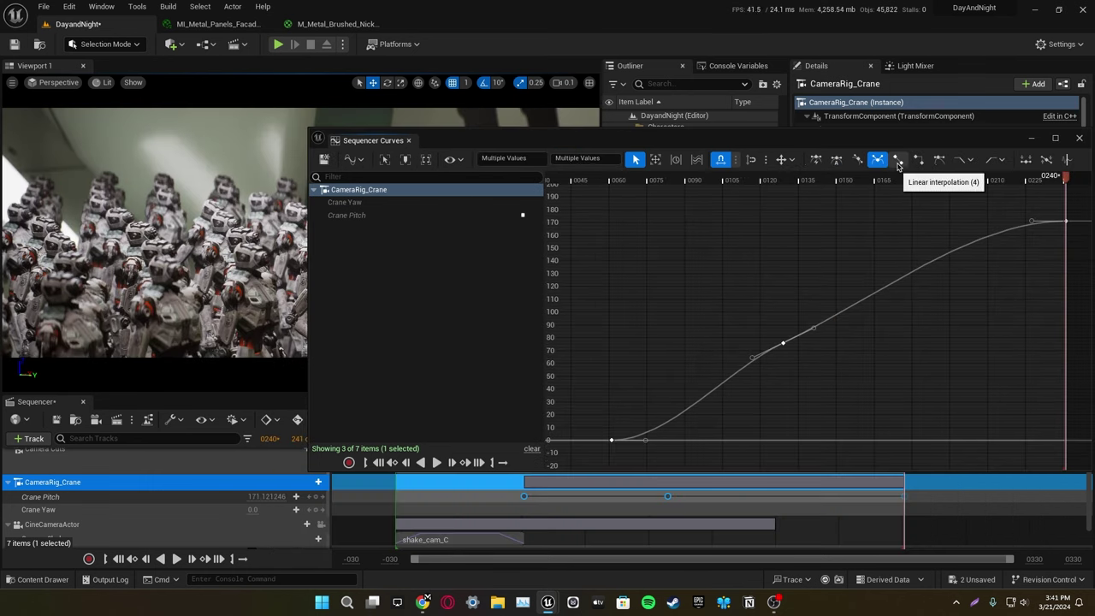
{"action": "left_click", "coordinate": [898, 162]}
{"action": "left_click", "coordinate": [919, 160]}
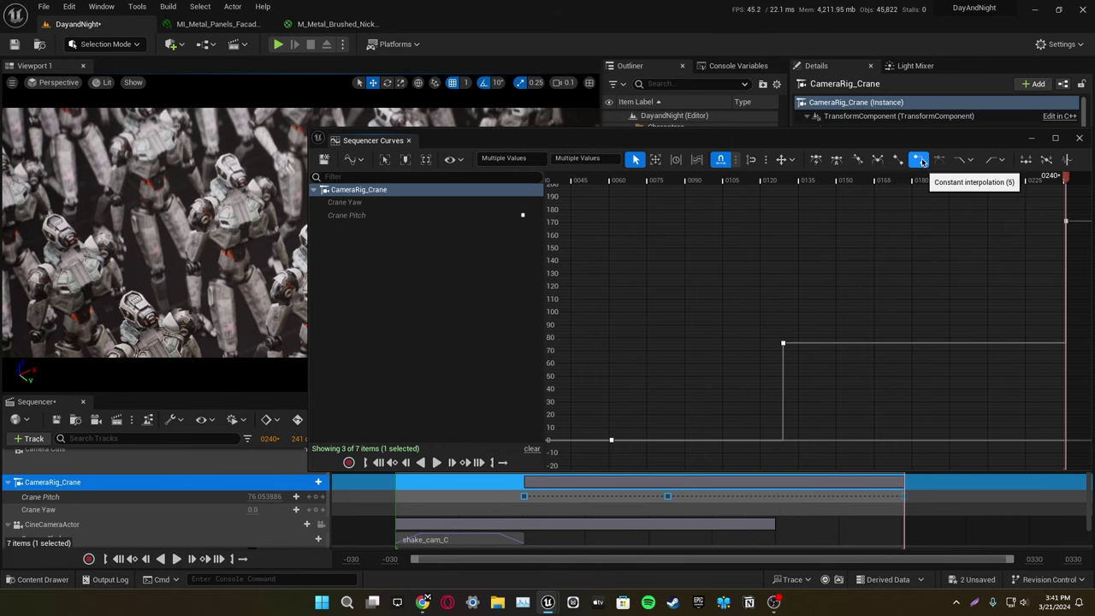
Step: Play back the sequence with the stepped crane motion in view, and close the curve editor
{"action": "left_click", "coordinate": [437, 462]}
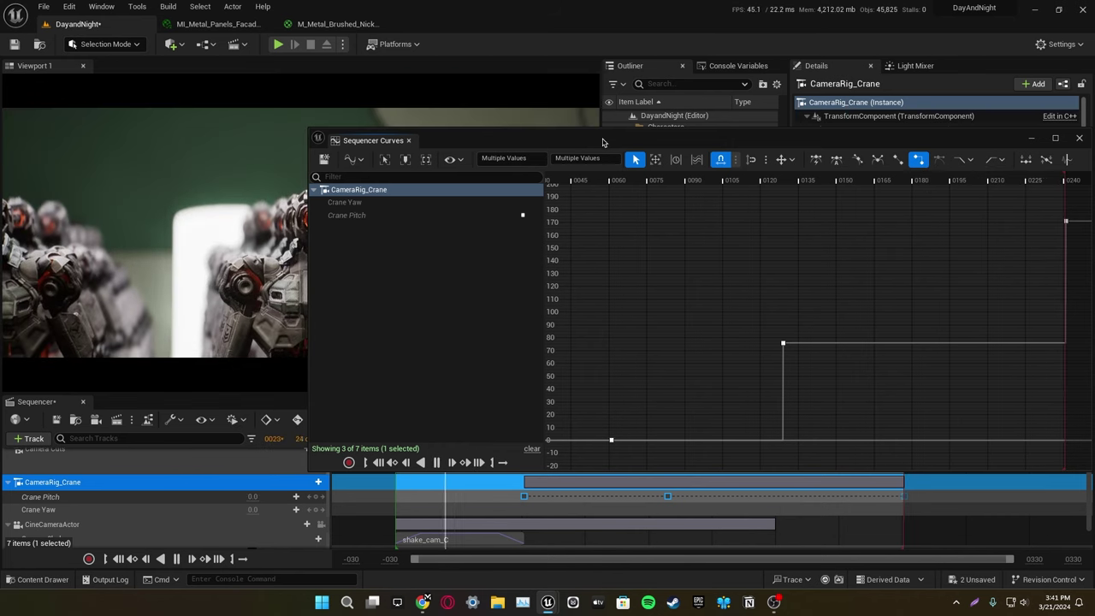
{"action": "left_click_drag", "start_coordinate": [601, 140], "coordinate": [860, 241]}
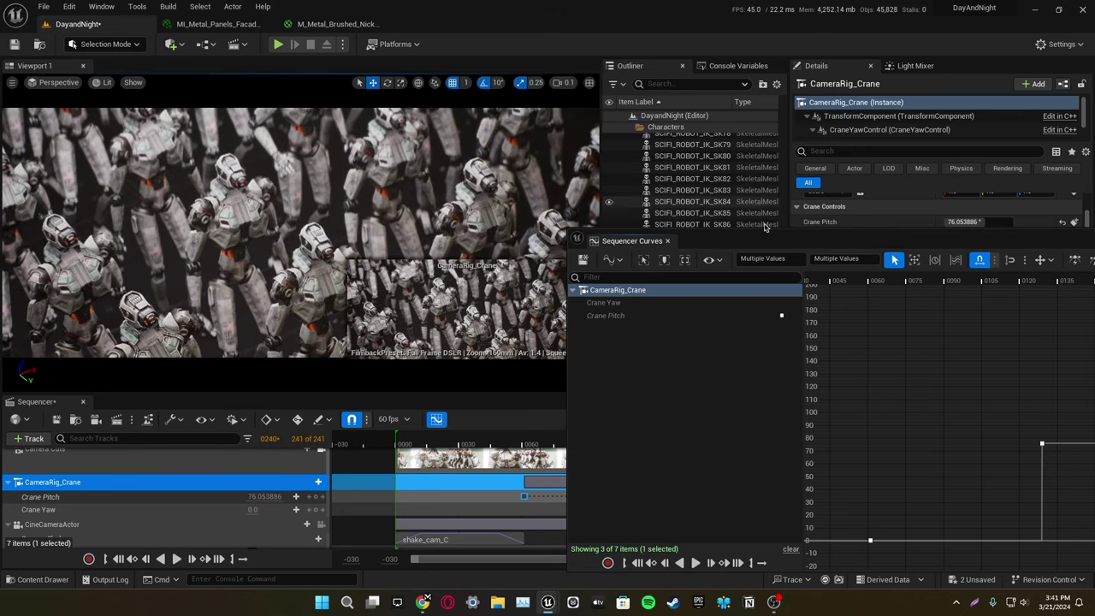
{"action": "left_click_drag", "start_coordinate": [811, 242], "coordinate": [580, 101]}
{"action": "left_click", "coordinate": [435, 419]}
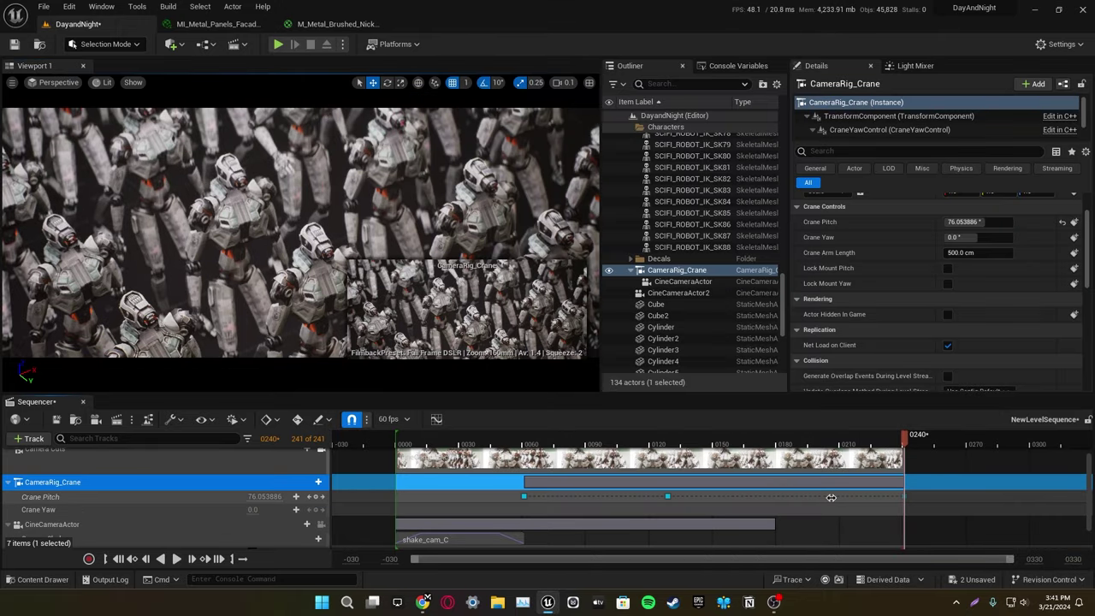
Step: Restore smooth cubic interpolation on the Crane Pitch keys and scrub the sequence back to its start
{"action": "left_click_drag", "start_coordinate": [507, 492], "coordinate": [815, 511]}
{"action": "left_click_drag", "start_coordinate": [914, 510], "coordinate": [914, 509]}
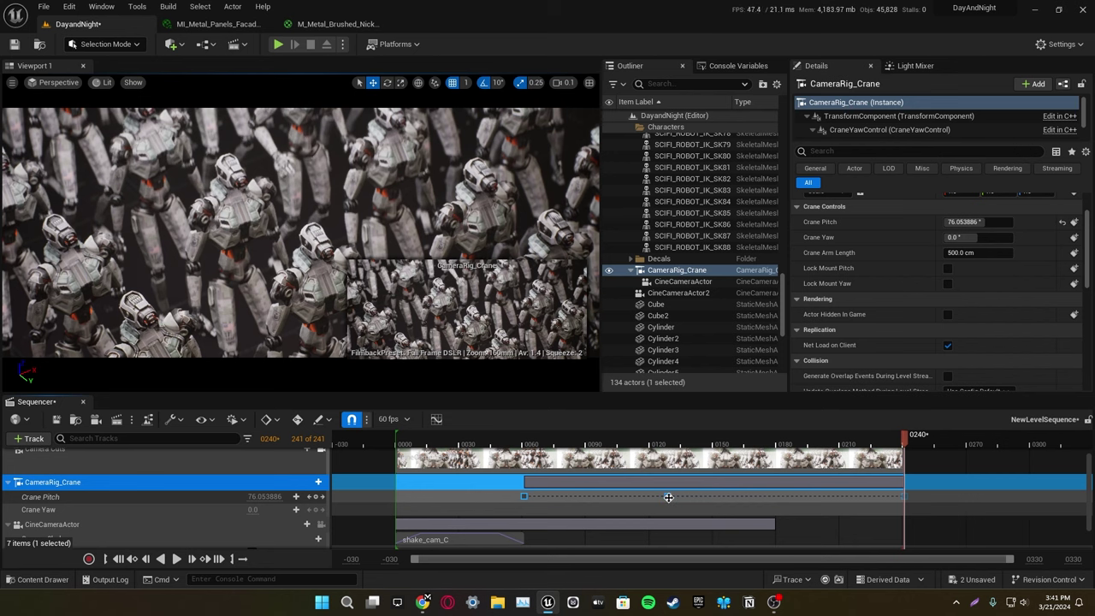
{"action": "right_click", "coordinate": [668, 497]}
{"action": "left_click", "coordinate": [732, 351]}
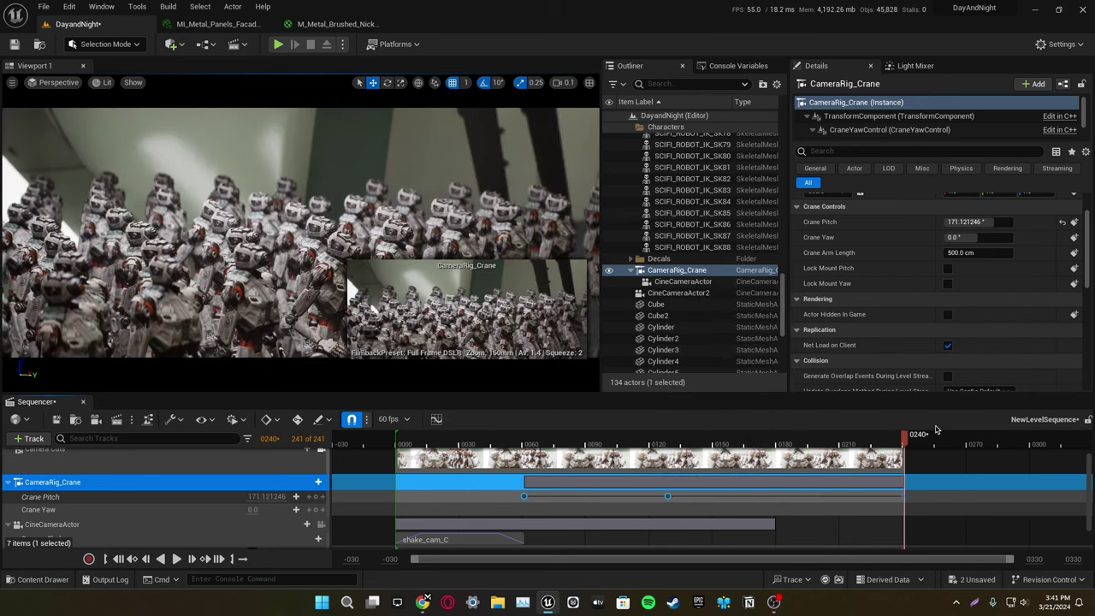
{"action": "left_click_drag", "start_coordinate": [900, 442], "coordinate": [402, 443]}
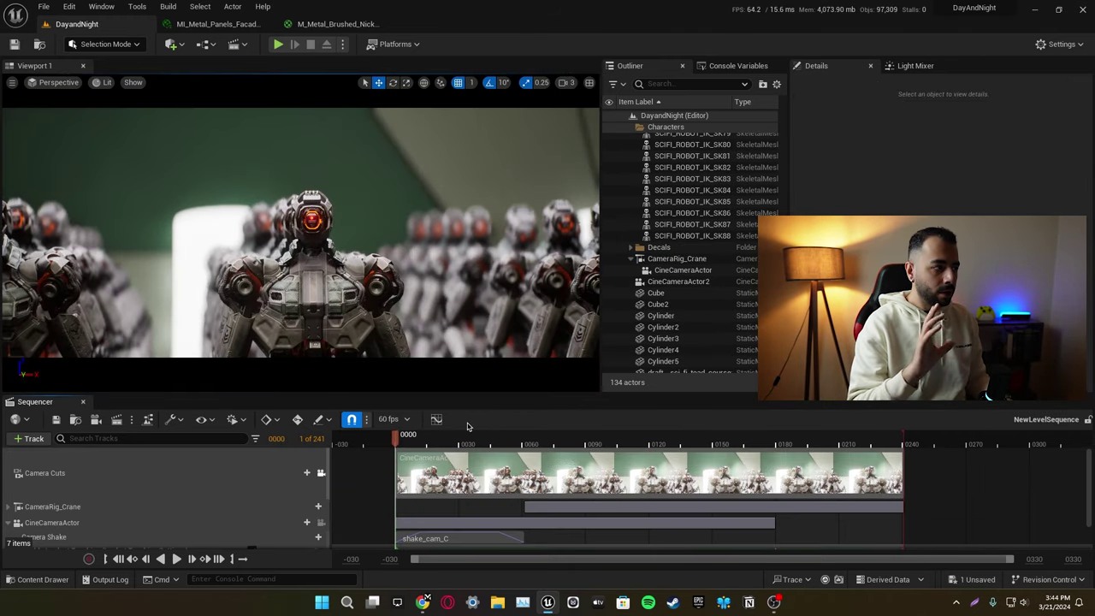
Step: Send NewLevelSequence to the Movie Render Queue and import the Still_Ultra preset into its job configuration
{"action": "left_click", "coordinate": [115, 419]}
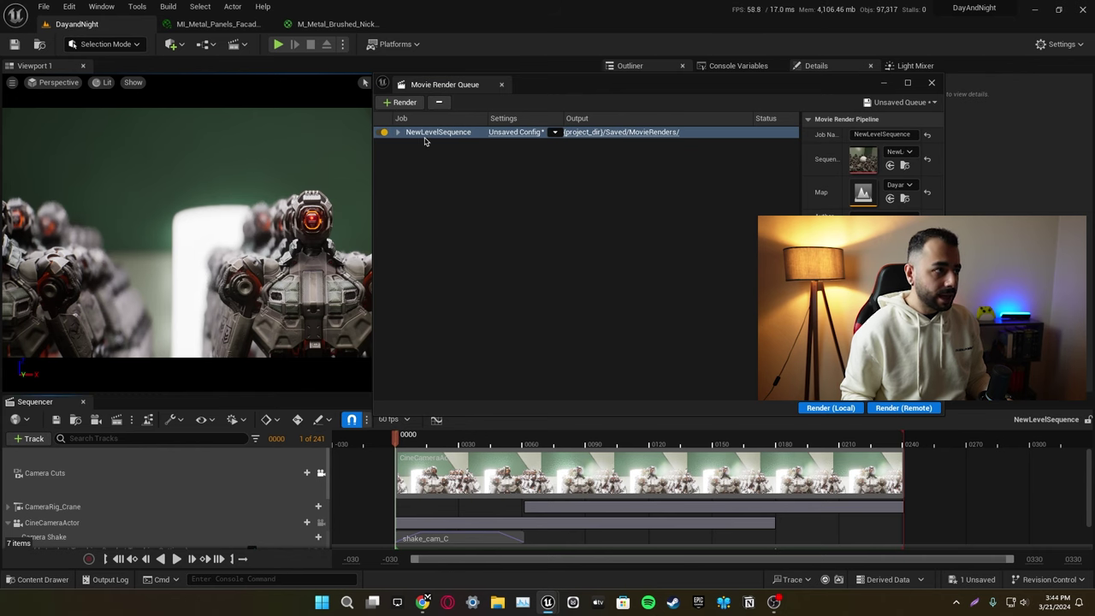
{"action": "left_click_drag", "start_coordinate": [444, 89], "coordinate": [542, 115]}
{"action": "left_click", "coordinate": [346, 159]}
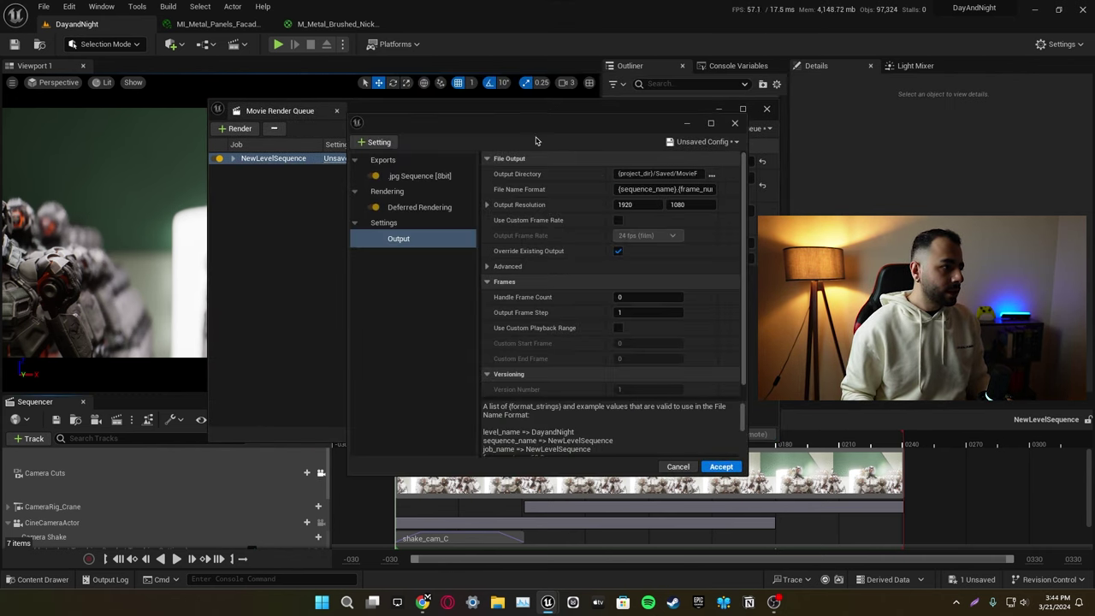
{"action": "left_click", "coordinate": [735, 123]}
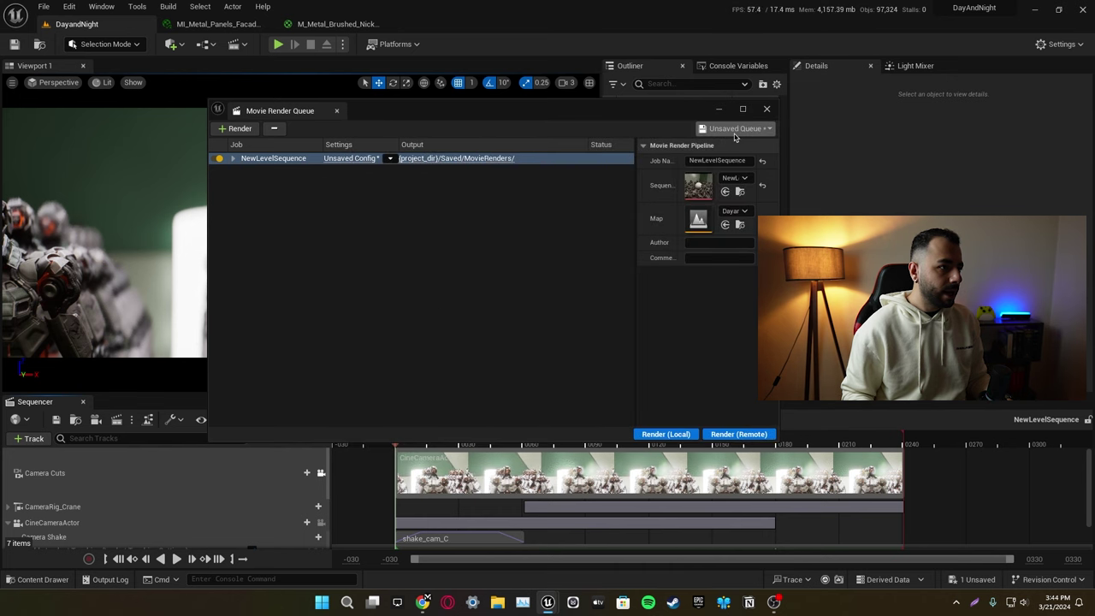
{"action": "left_click", "coordinate": [349, 159]}
{"action": "left_click", "coordinate": [701, 142]}
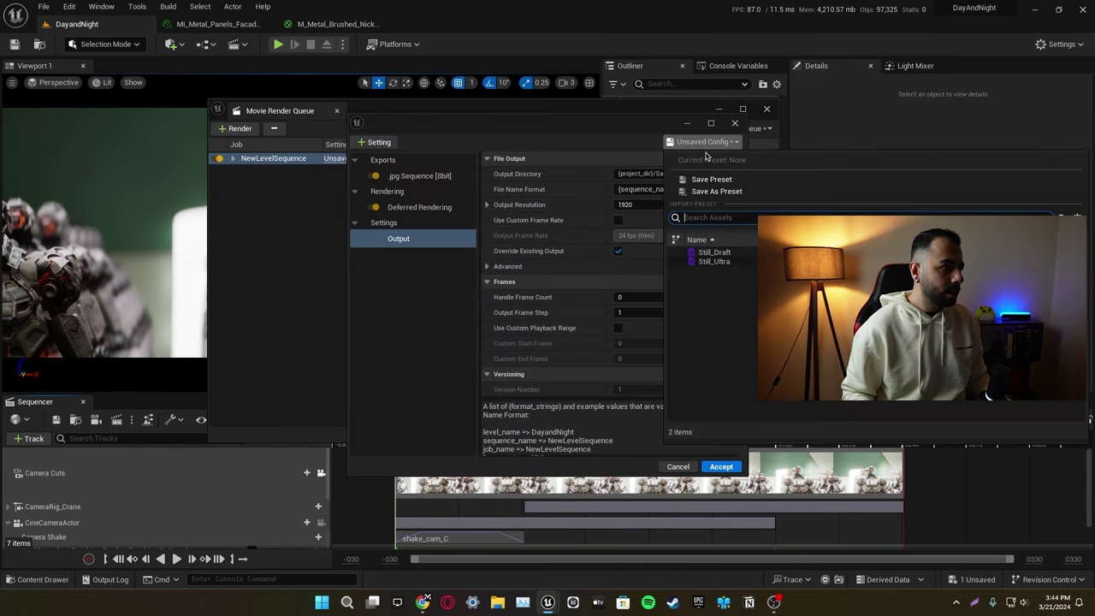
{"action": "left_click", "coordinate": [719, 261]}
{"action": "left_click", "coordinate": [634, 311]}
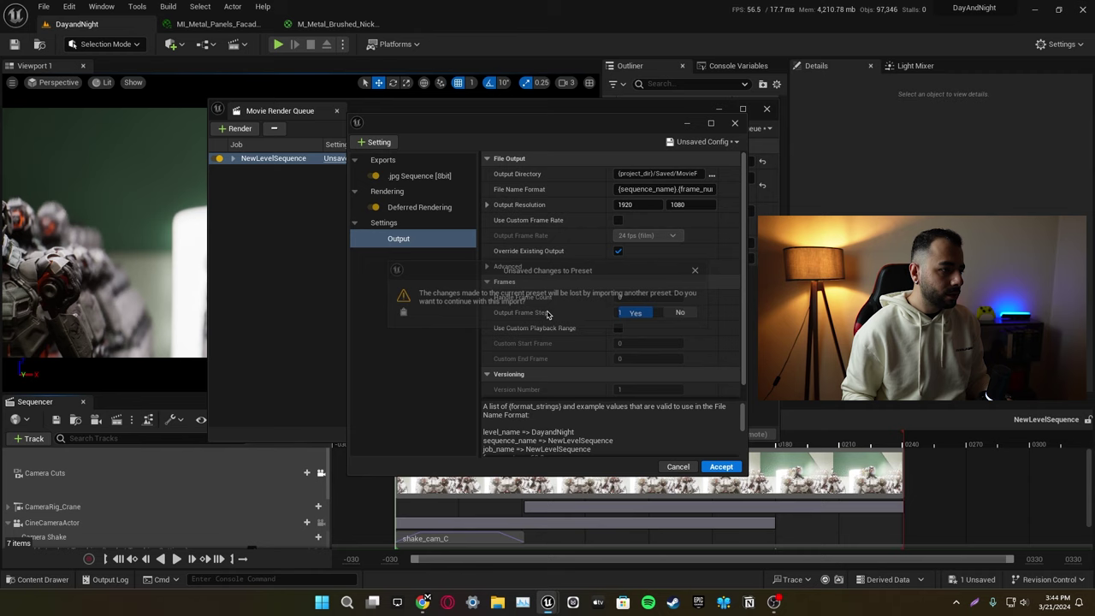
Step: Review the .exr Sequence and Deferred Rendering settings, and enable Override Anti Aliasing with the method kept at None
{"action": "left_click", "coordinate": [432, 176]}
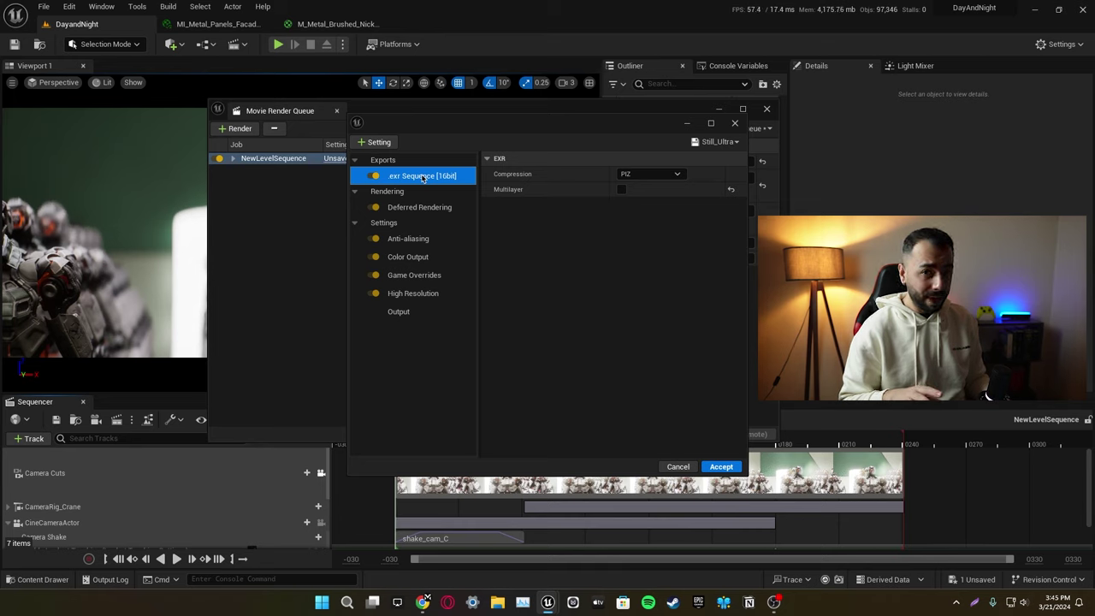
{"action": "left_click", "coordinate": [419, 207]}
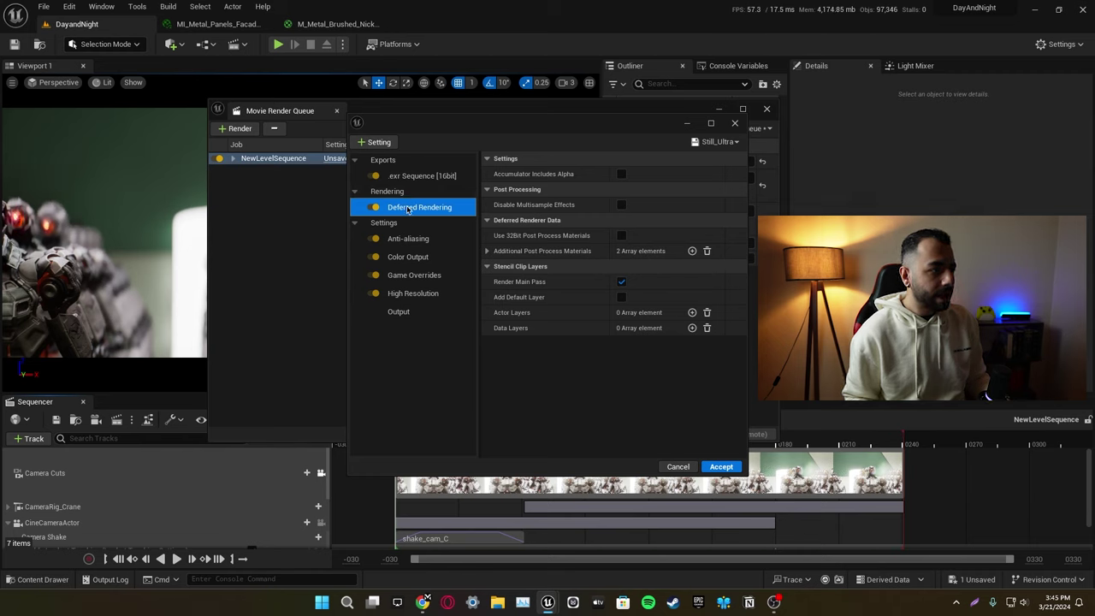
{"action": "left_click", "coordinate": [417, 239]}
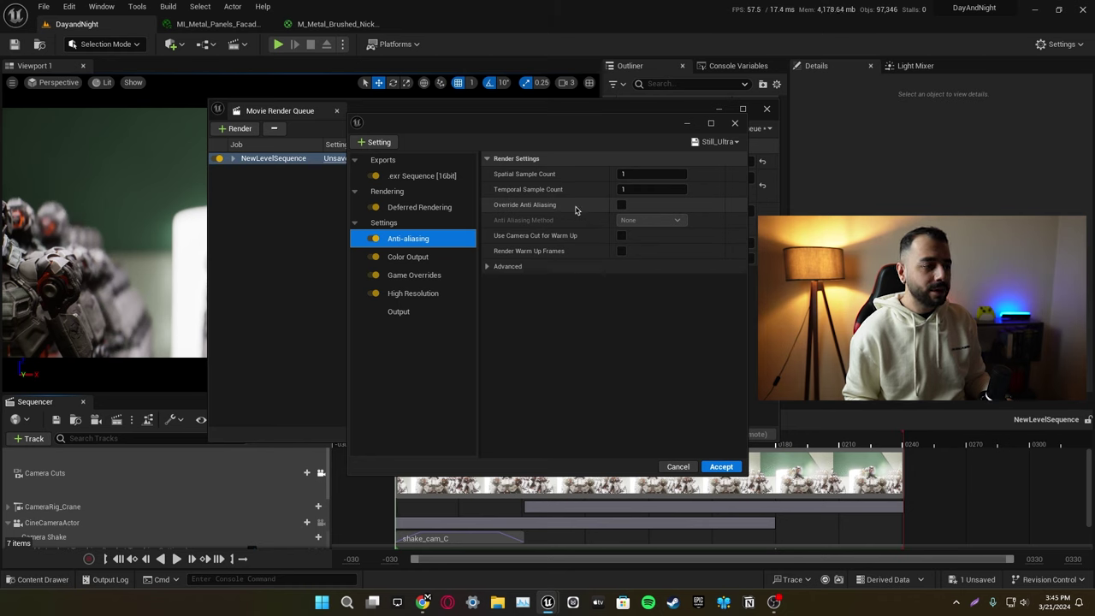
{"action": "left_click", "coordinate": [622, 206]}
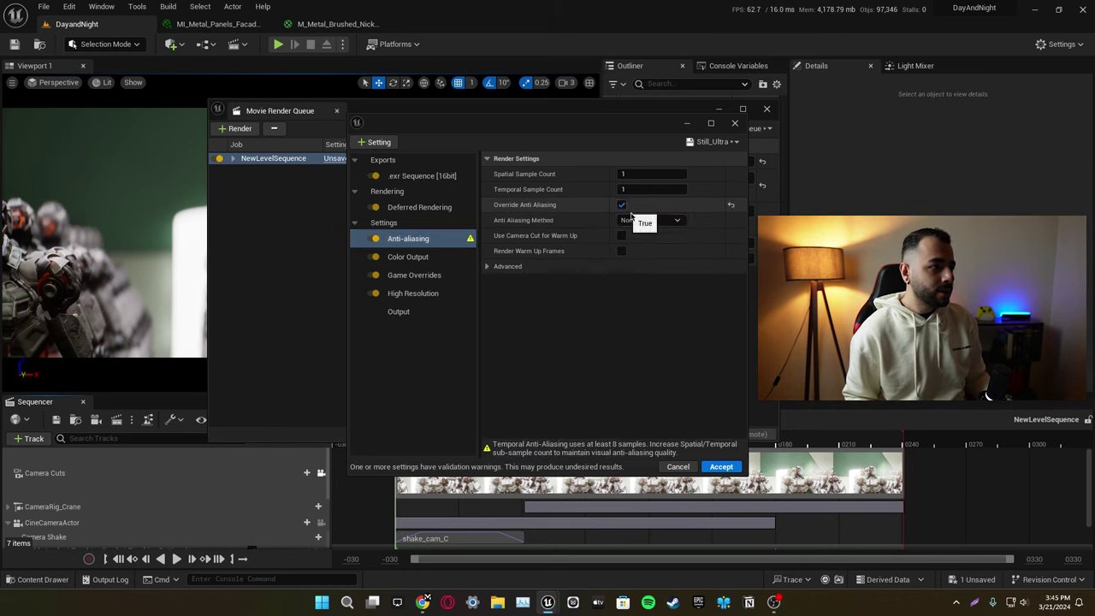
{"action": "left_click", "coordinate": [672, 221]}
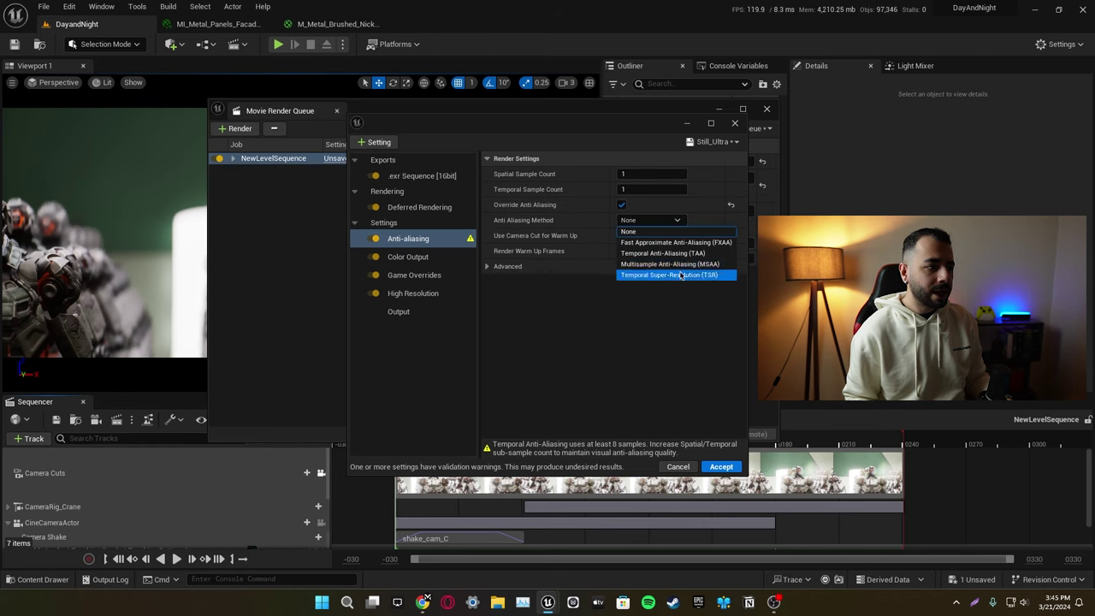
{"action": "left_click", "coordinate": [652, 223]}
{"action": "left_click", "coordinate": [646, 221]}
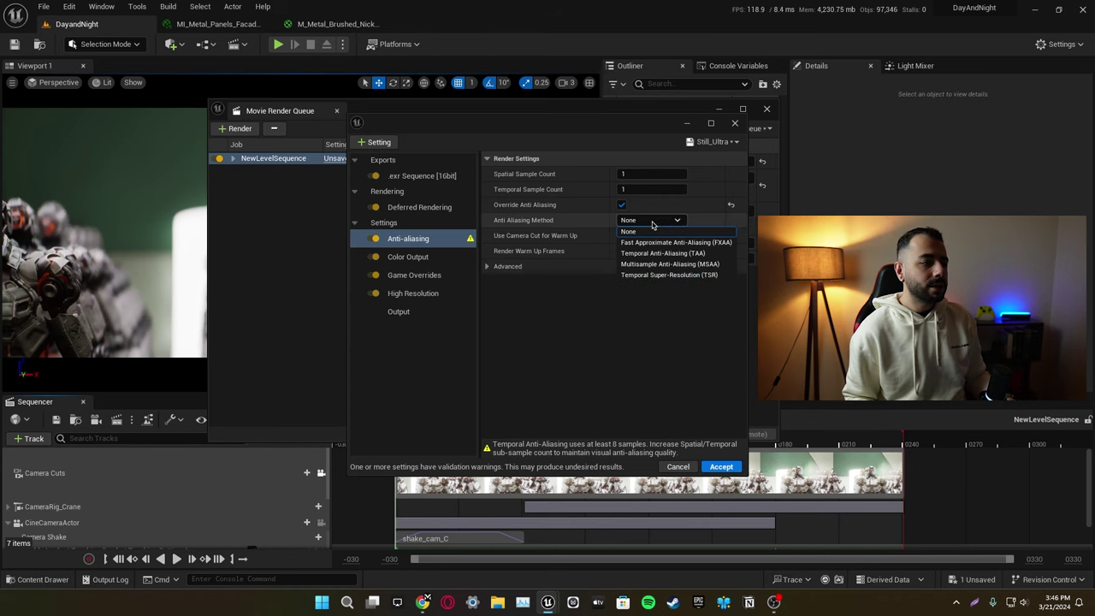
{"action": "left_click", "coordinate": [623, 220]}
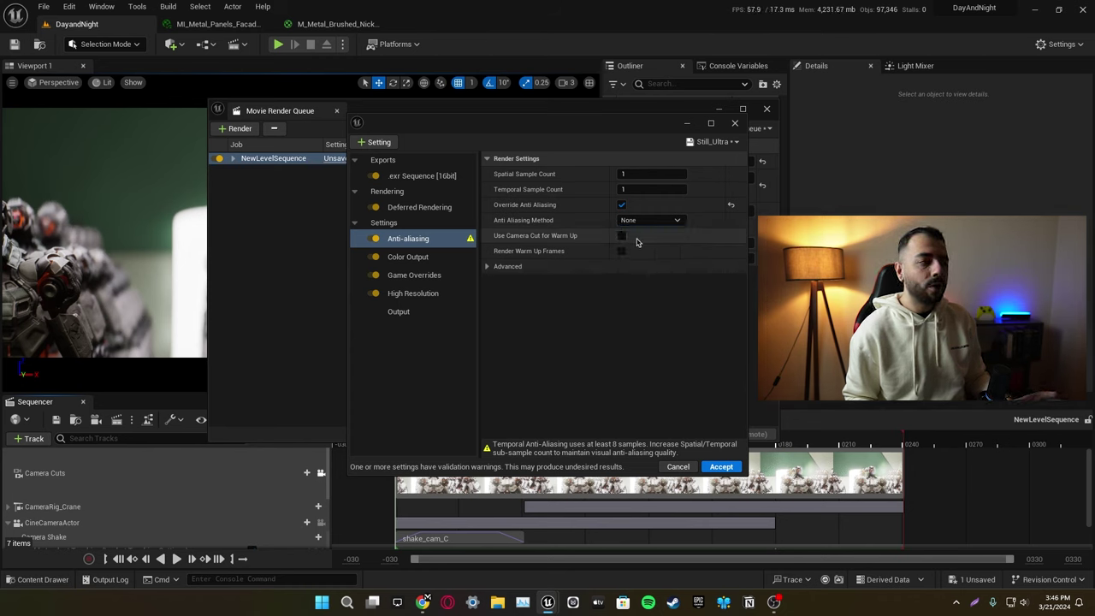
Step: Set both the Spatial Sample Count and the Temporal Sample Count to 32
{"action": "mouse_move", "coordinate": [527, 178]}
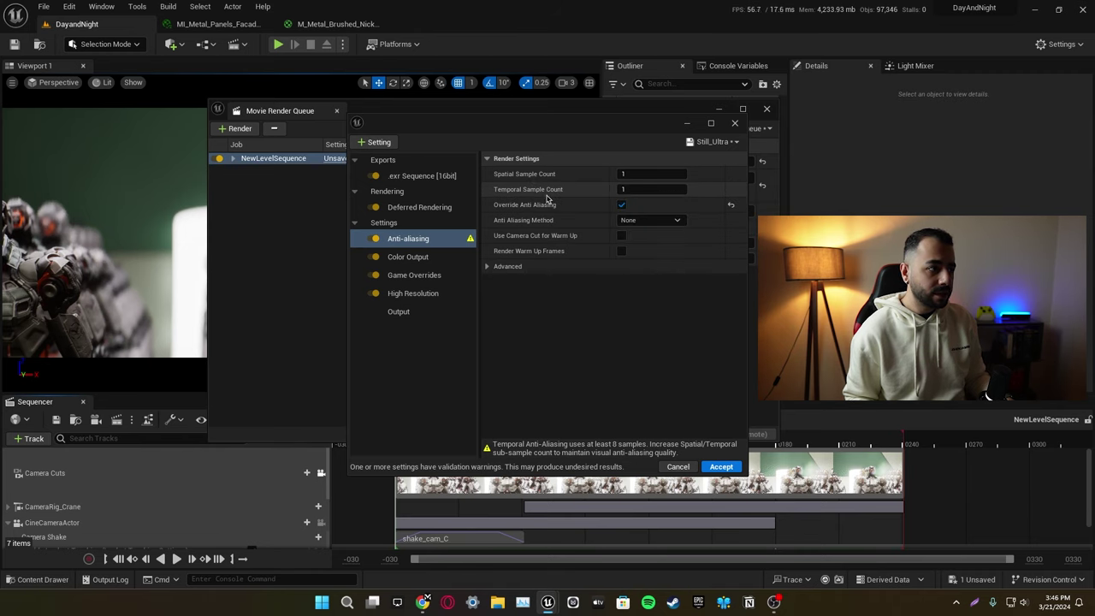
{"action": "left_click", "coordinate": [644, 176]}
{"action": "type", "text": "32"}
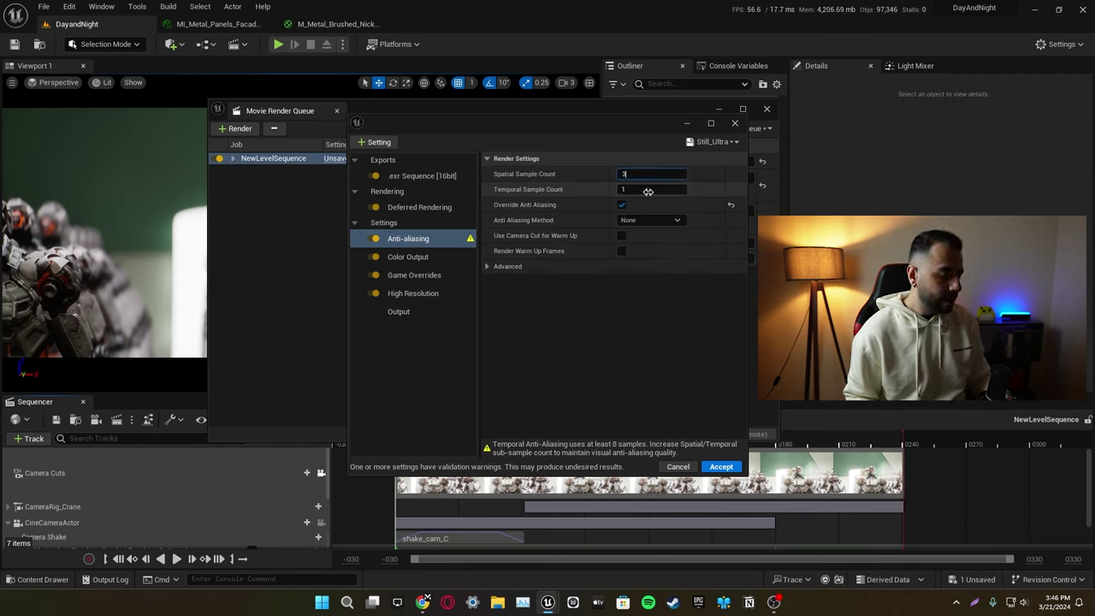
{"action": "left_click", "coordinate": [648, 191]}
{"action": "type", "text": "32"}
{"action": "left_click", "coordinate": [682, 356]}
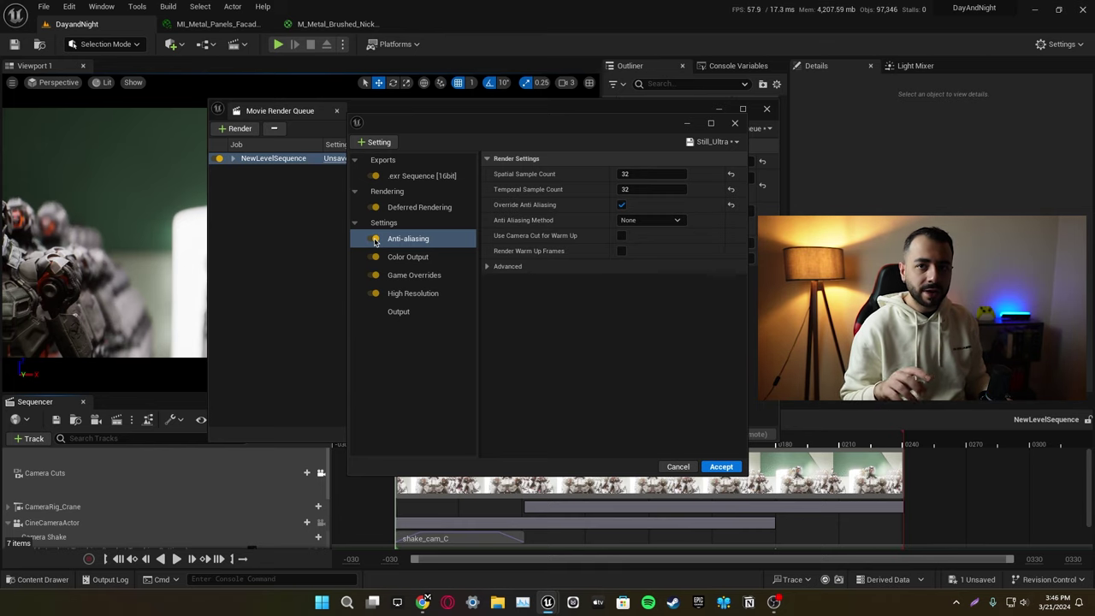
Step: Review the preset's Color Output transform, Game Overrides and High Resolution settings, widening the configuration window to read them
{"action": "left_click", "coordinate": [447, 257]}
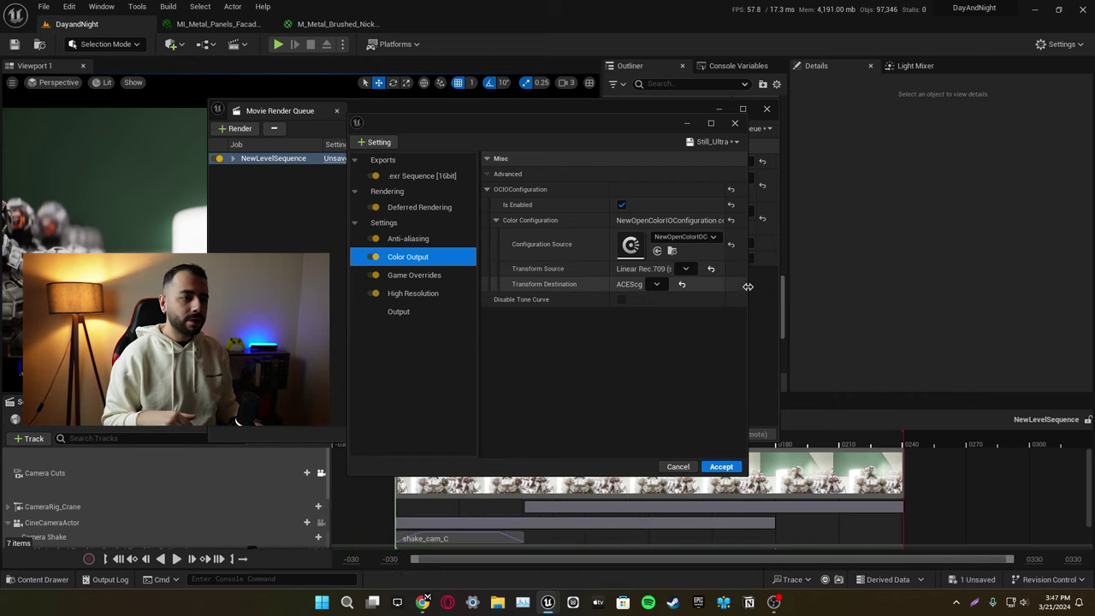
{"action": "left_click_drag", "start_coordinate": [747, 287], "coordinate": [874, 287]}
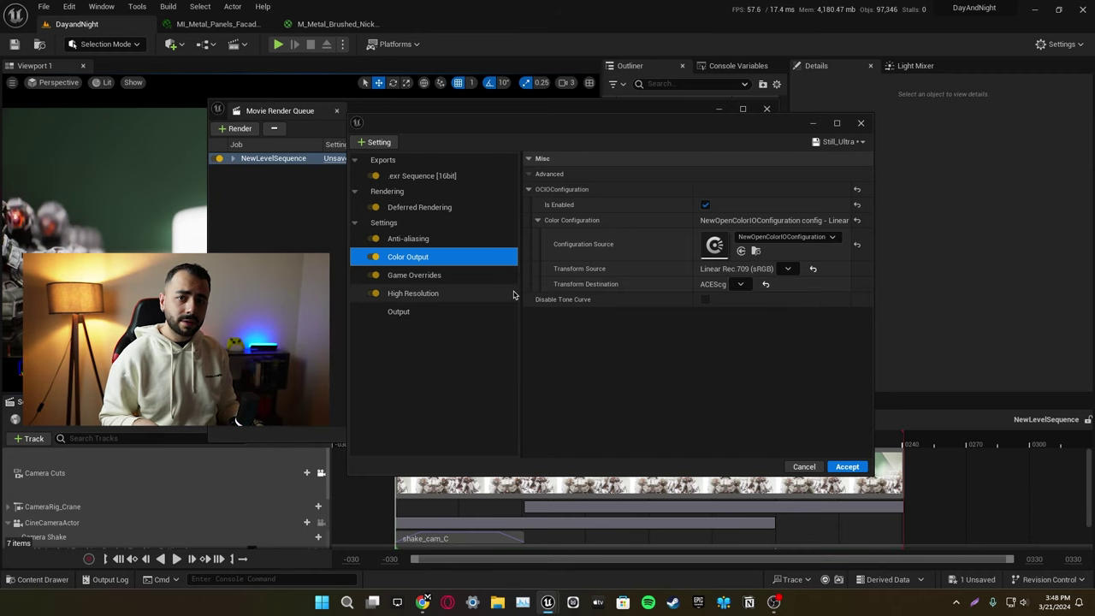
{"action": "left_click", "coordinate": [432, 277]}
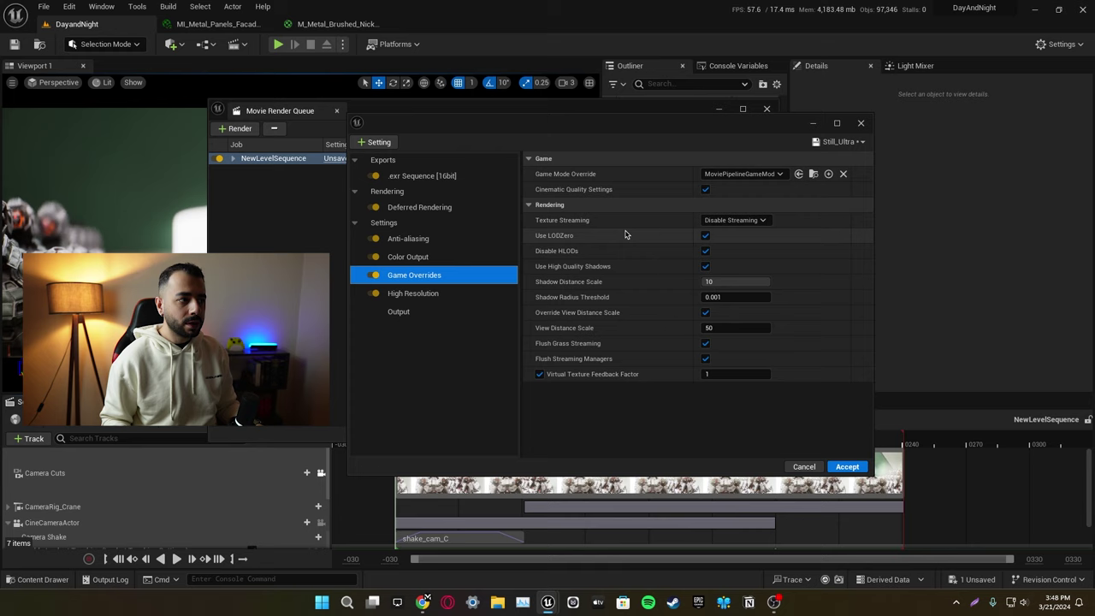
{"action": "left_click", "coordinate": [412, 294]}
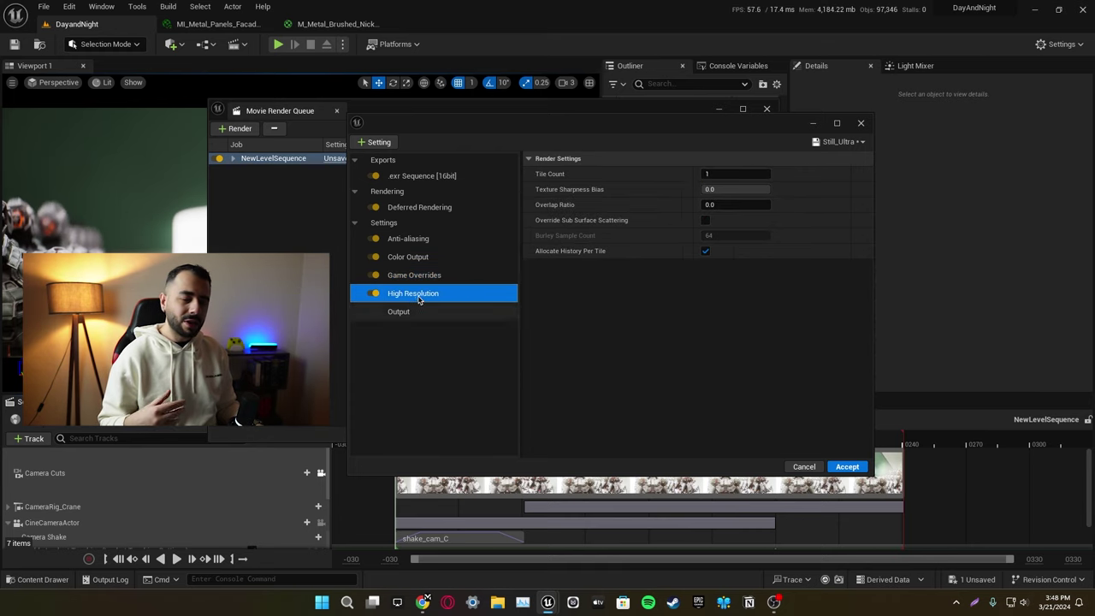
Step: Open the list of additional settings available for the render configuration
{"action": "left_click", "coordinate": [378, 142]}
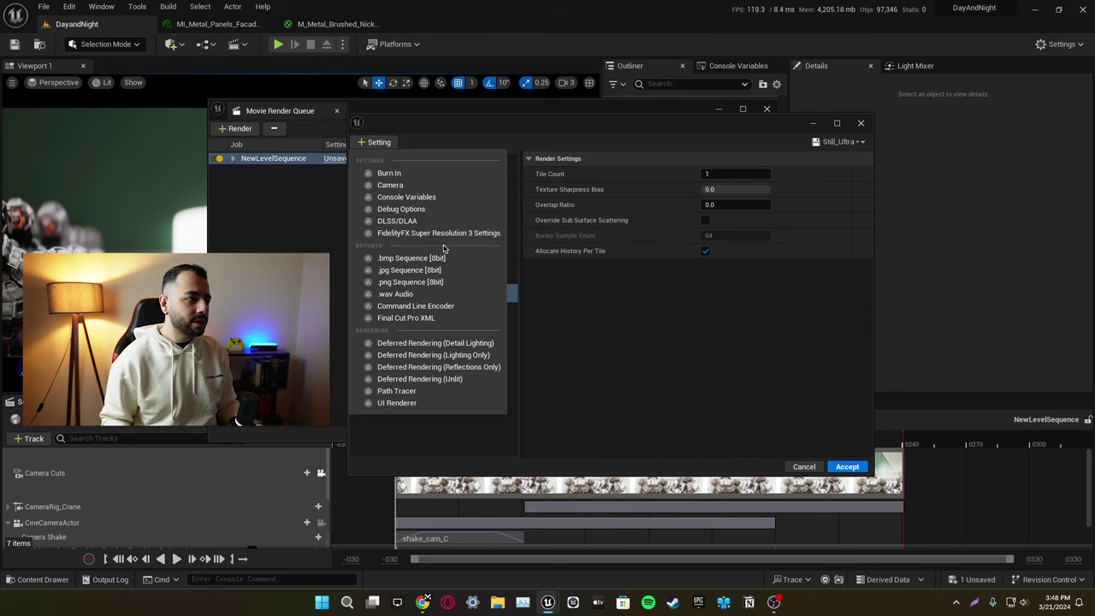